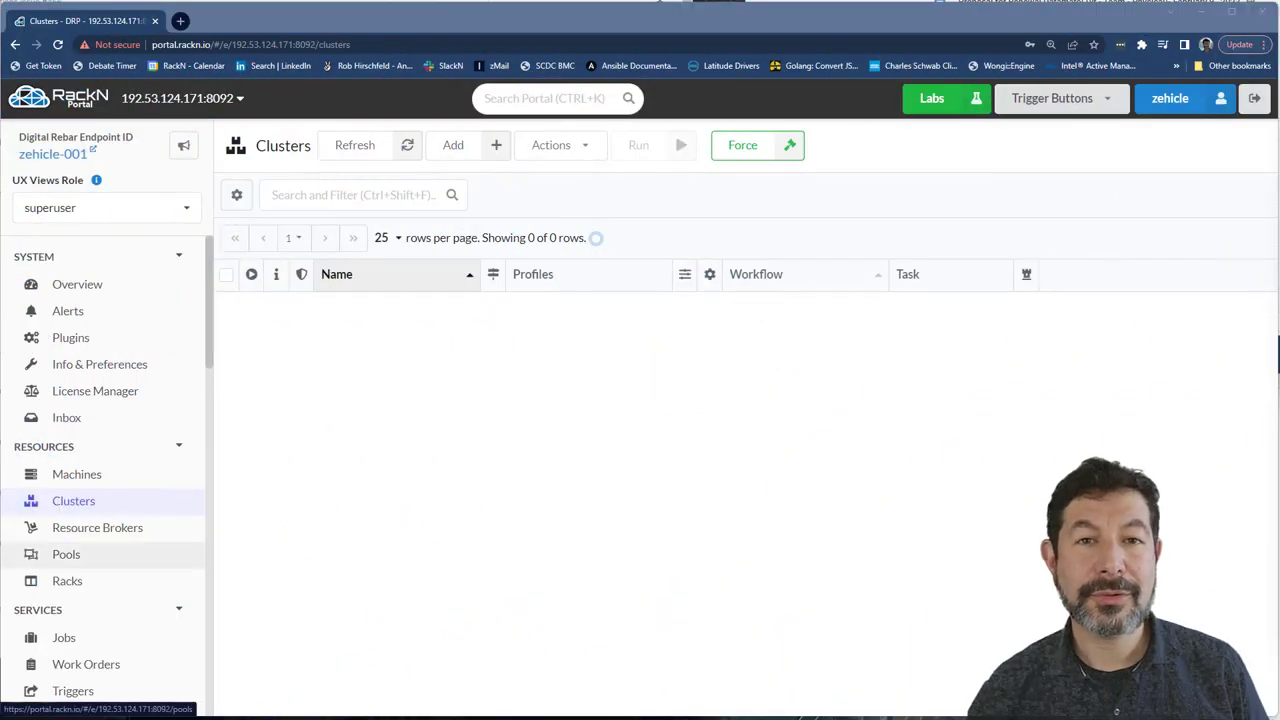
Switch from the empty Clusters list to the Pools list.
click(66, 554)
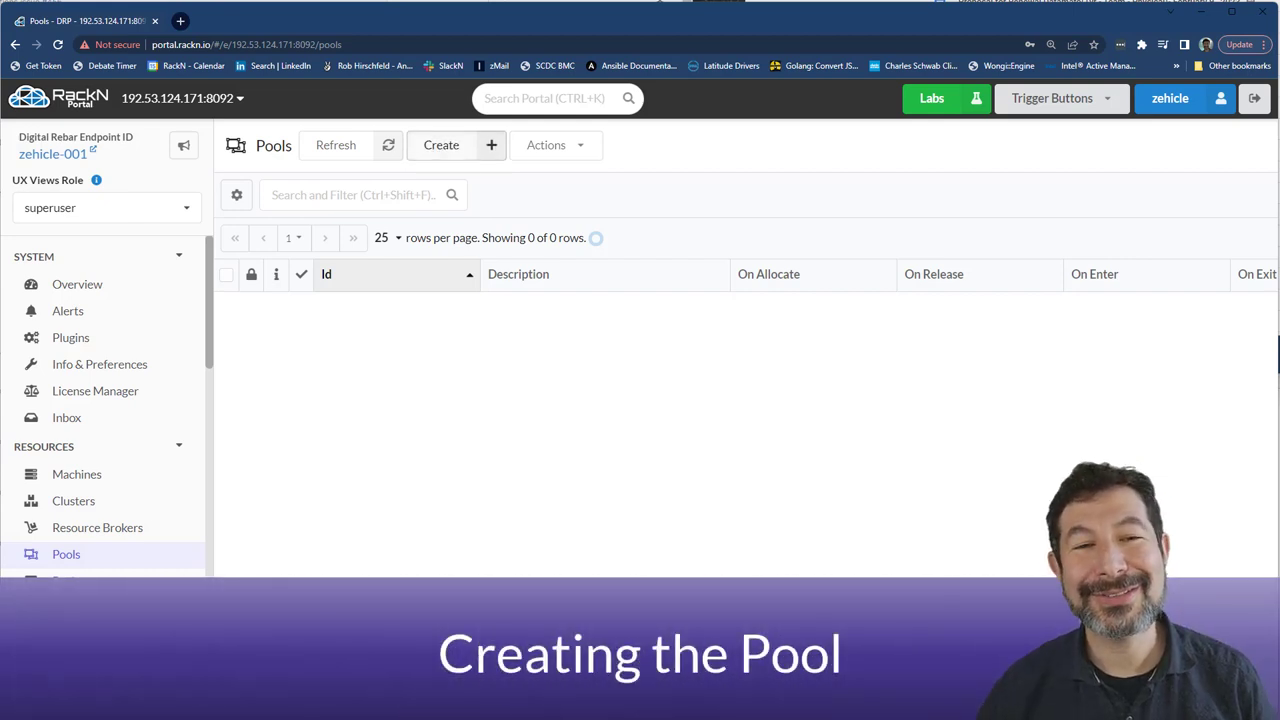
Start a new pool lab1015 and choose load-generator as its release workflow.
click(455, 145)
text(l)
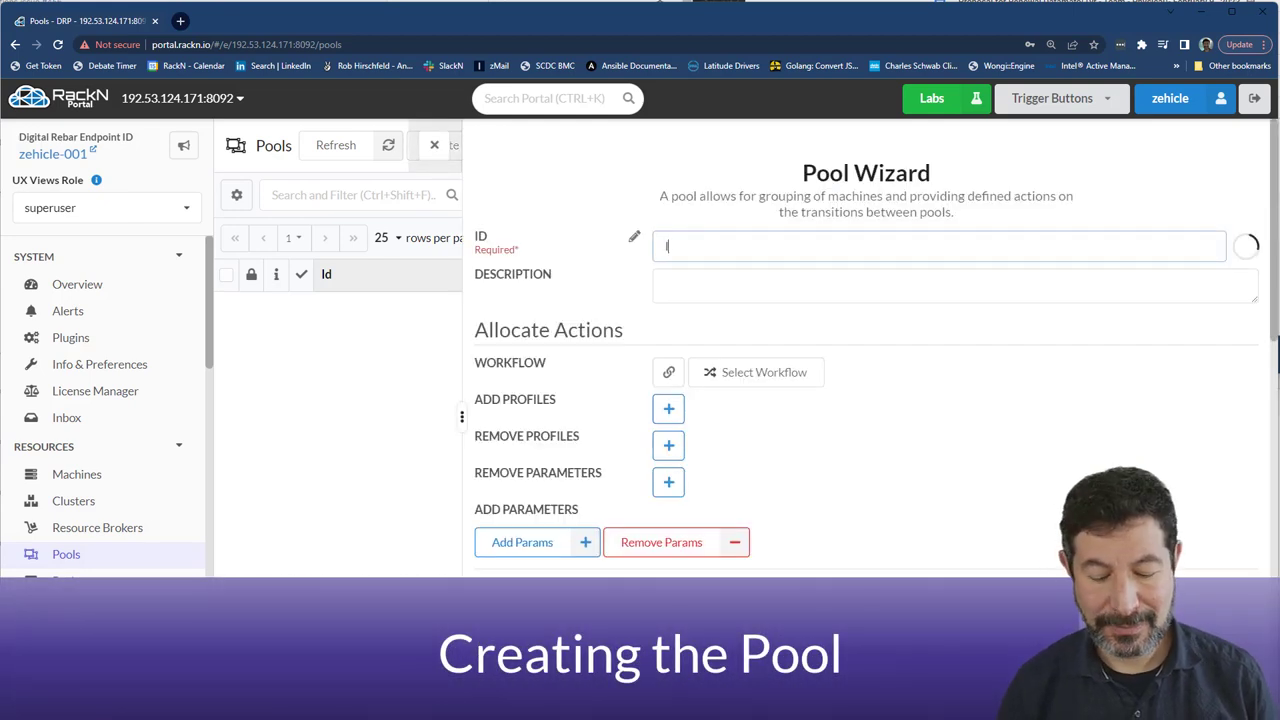
text(ab1015)
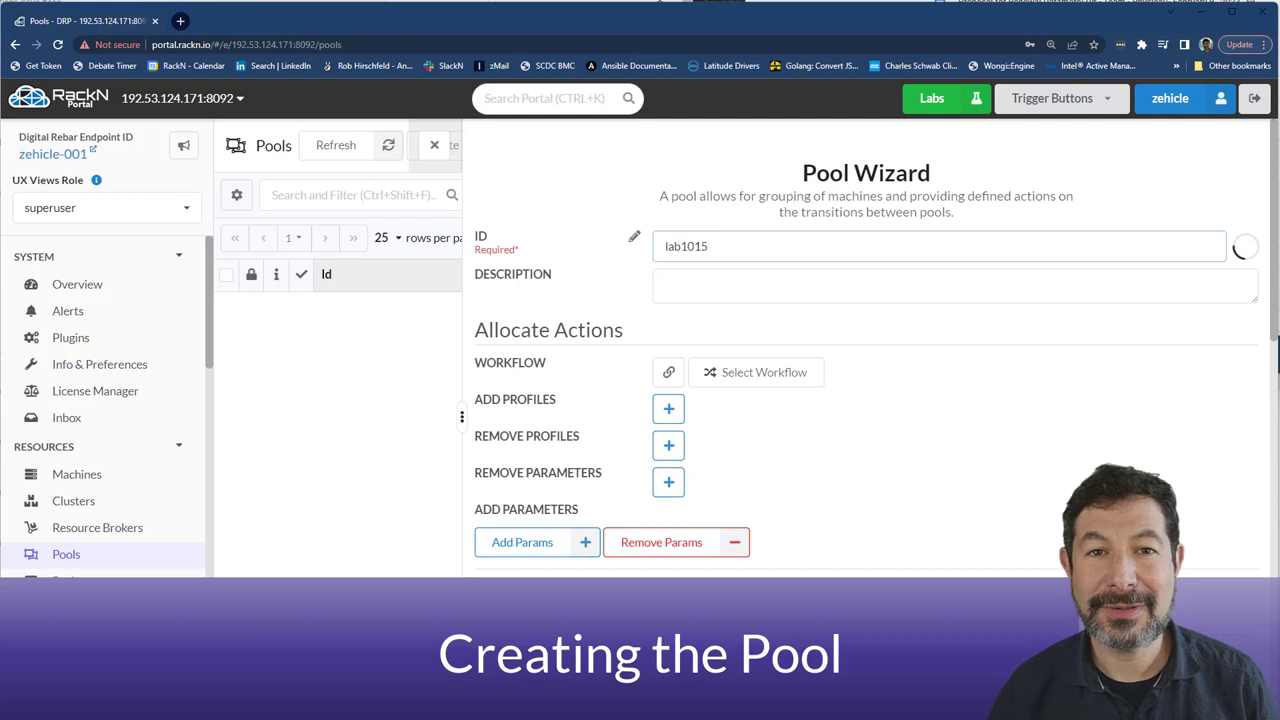
scroll(866, 400, down, 2)
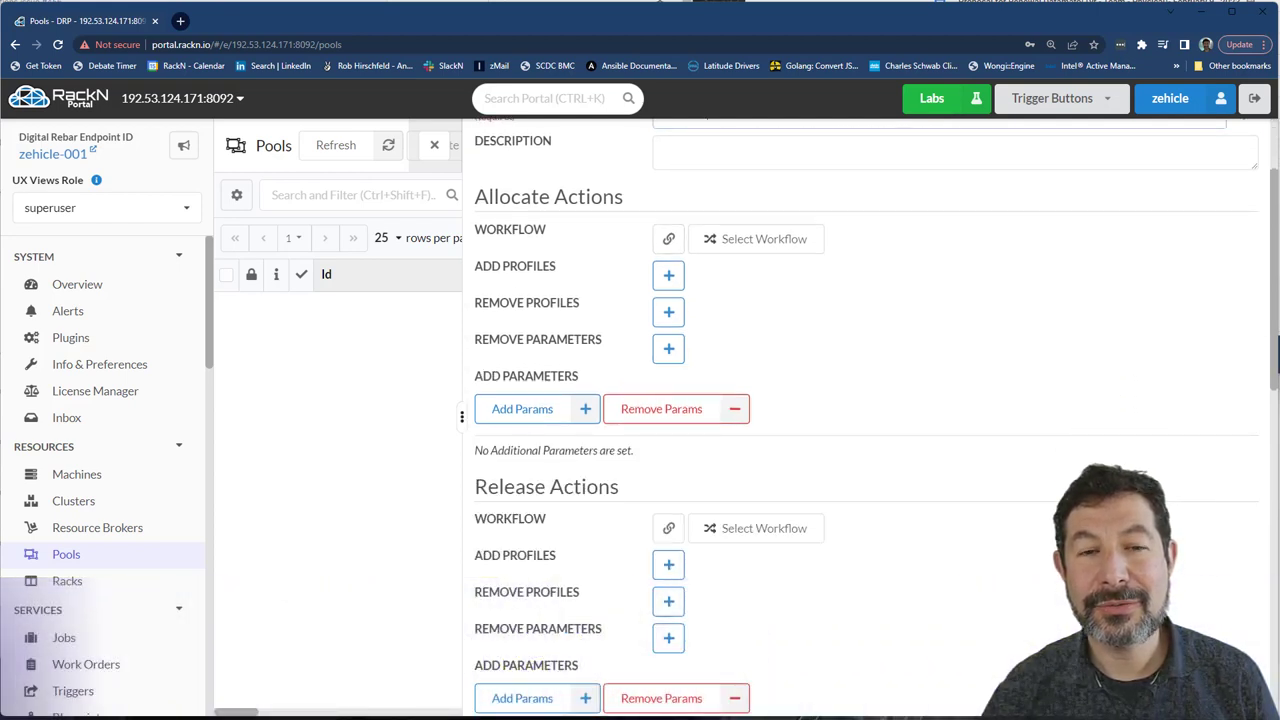
scroll(760, 450, down, 2)
scroll(760, 400, down, 1)
click(763, 328)
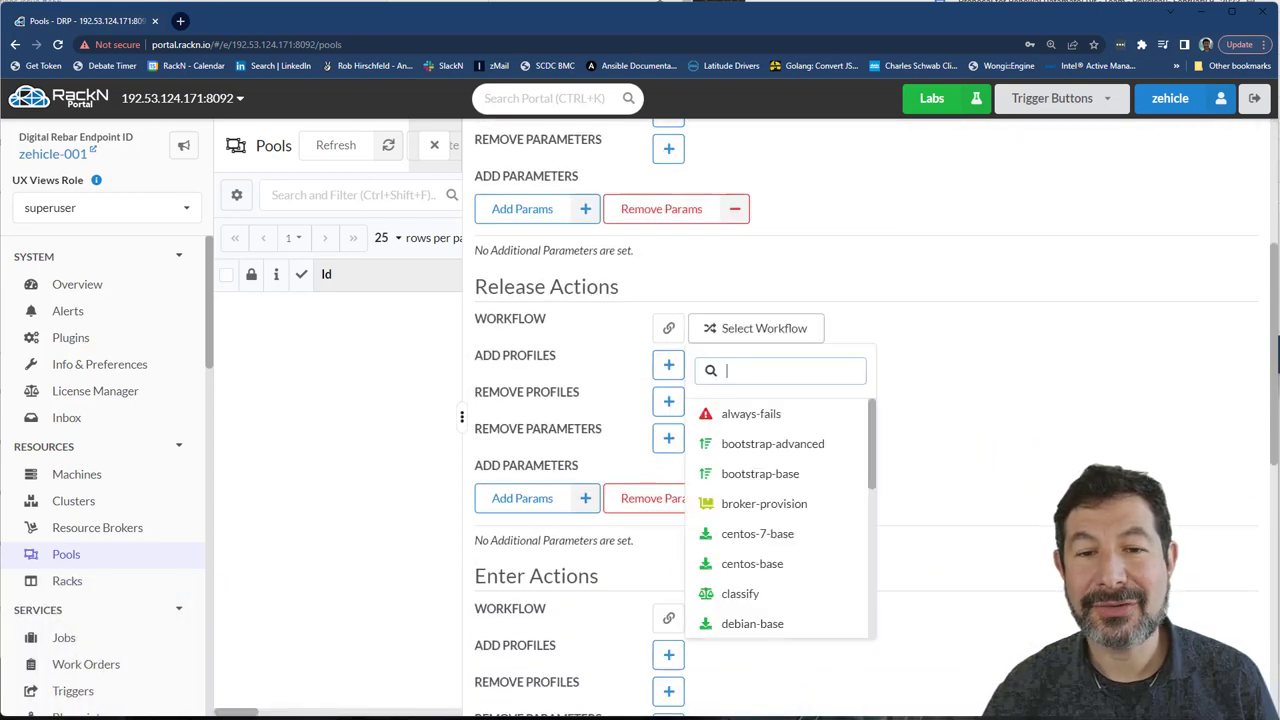
text(load)
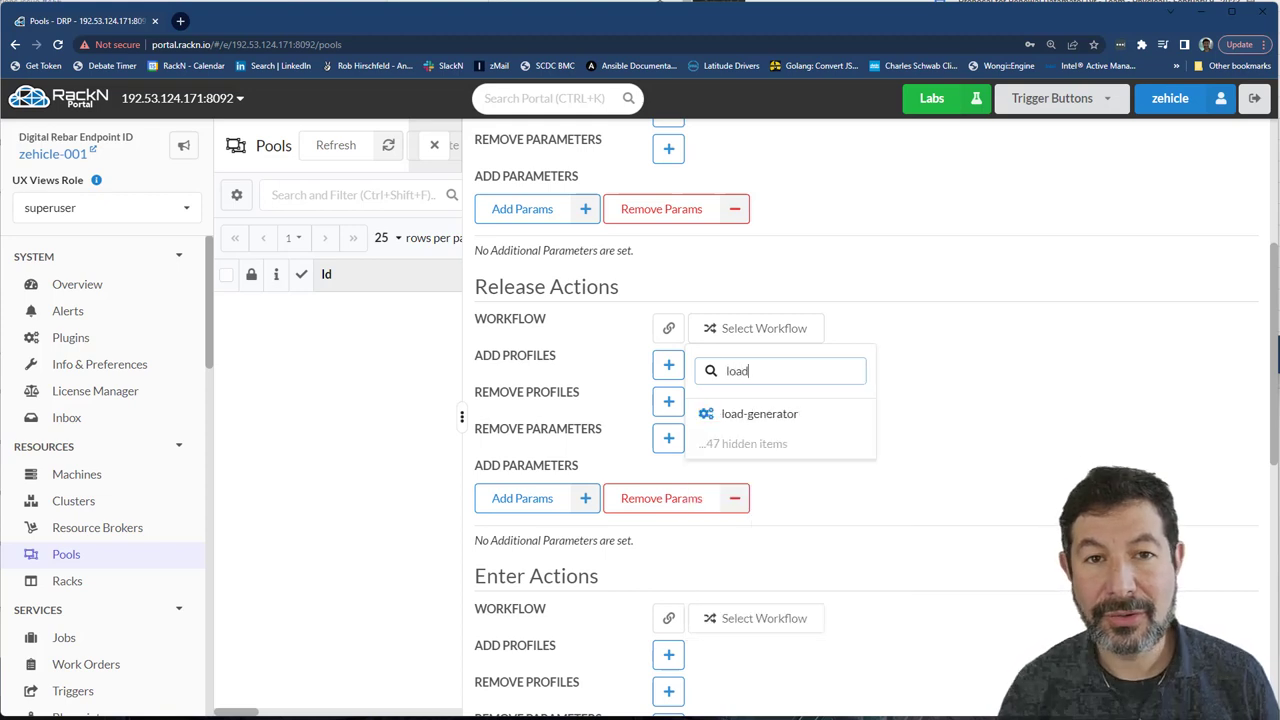
click(759, 413)
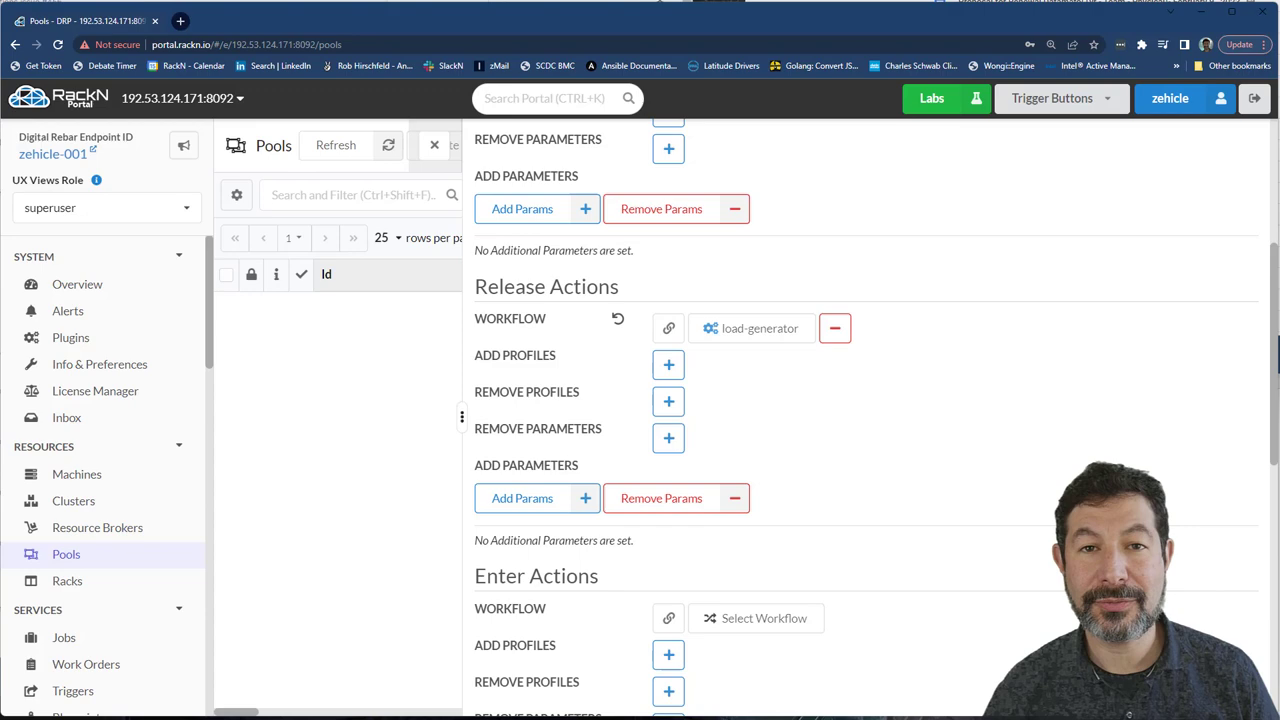
scroll(760, 400, down, 4)
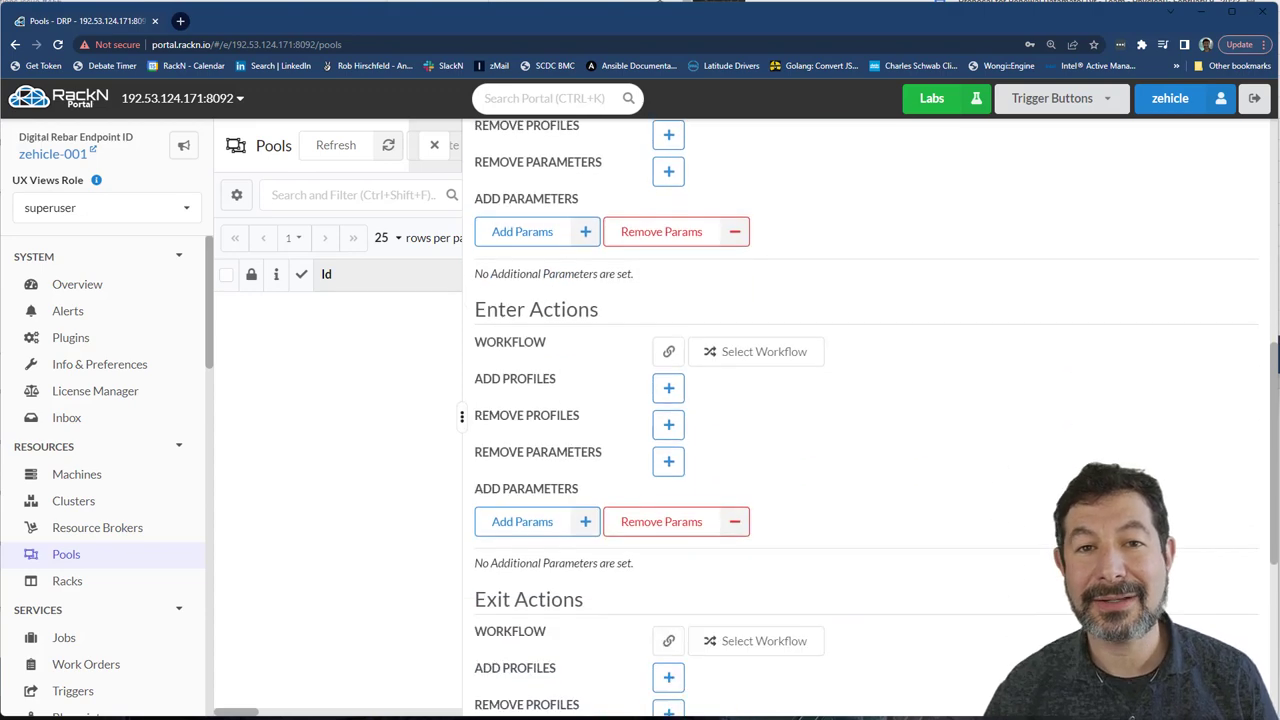
scroll(760, 400, up, 3)
scroll(760, 400, up, 5)
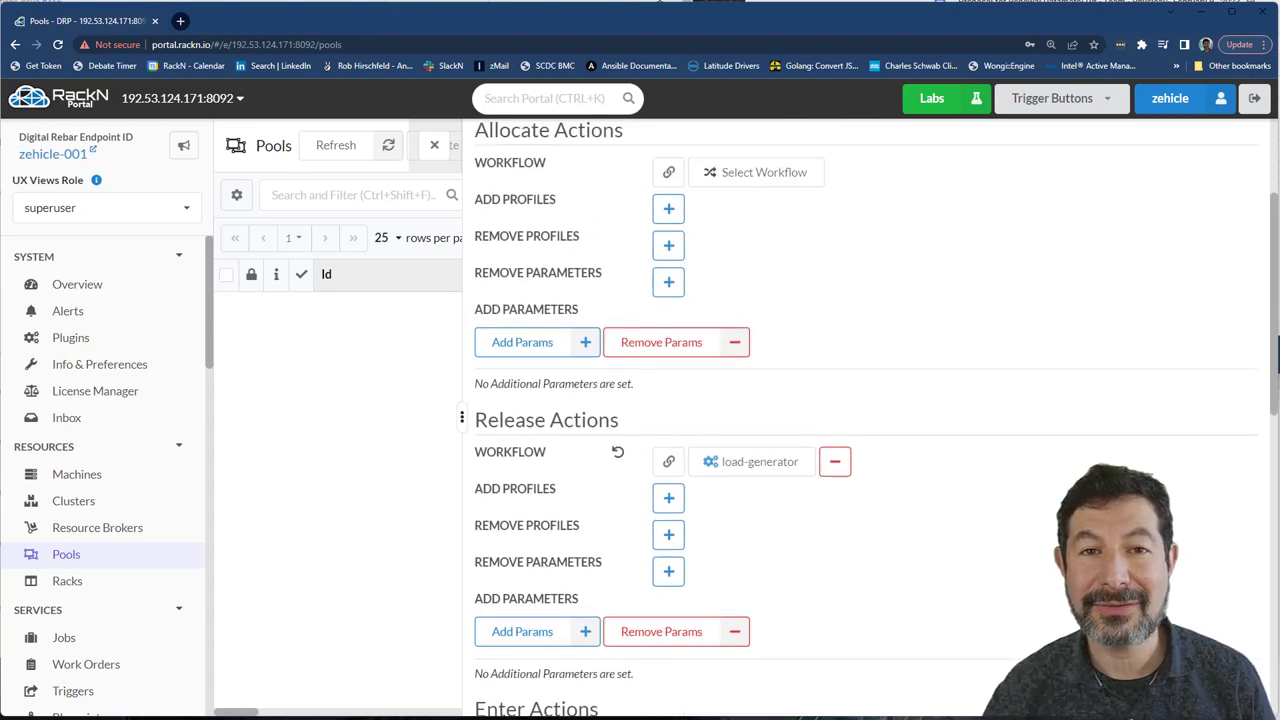
scroll(760, 400, down, 2)
scroll(760, 400, down, 2)
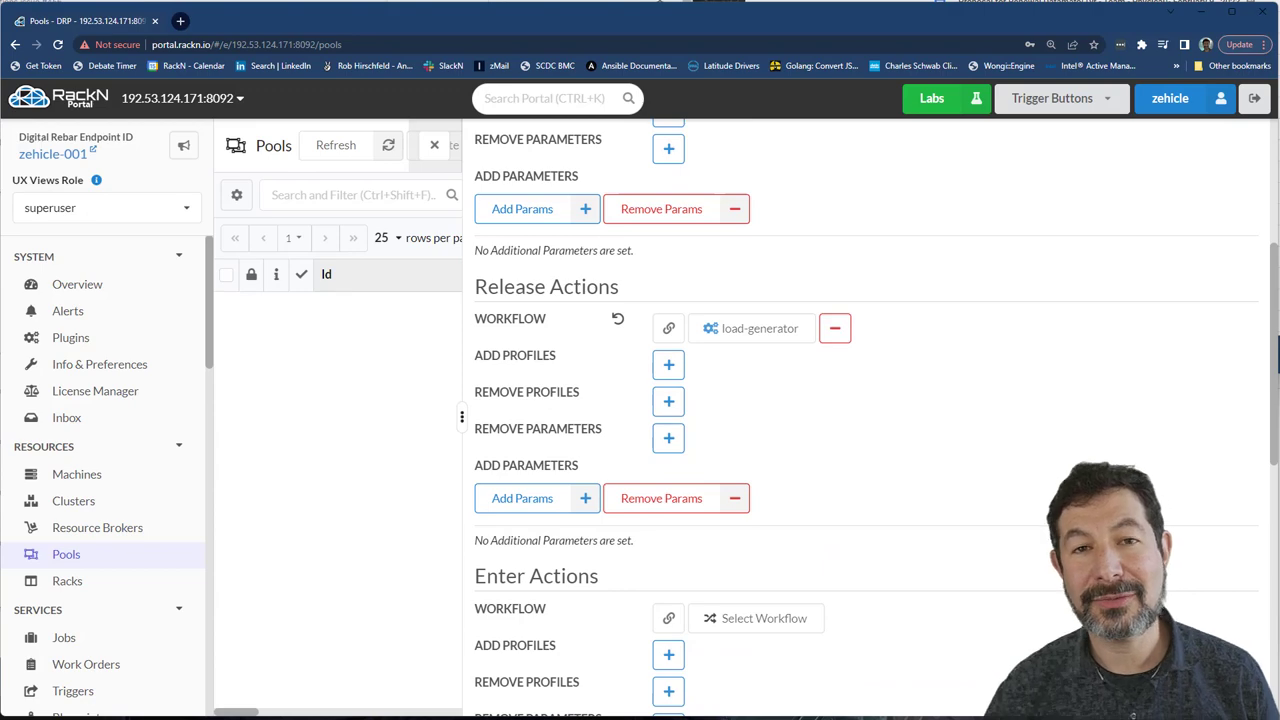
scroll(760, 400, down, 3)
scroll(760, 400, down, 4)
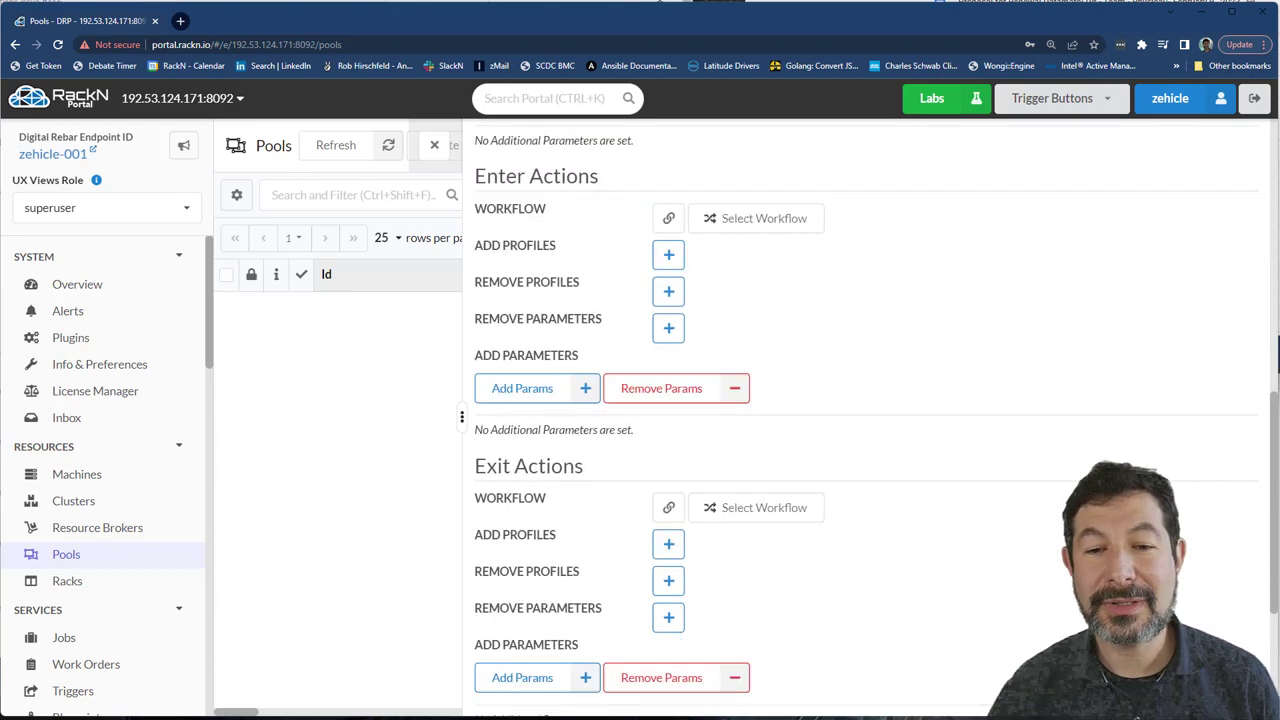
scroll(760, 400, down, 3)
Settle the pool's Meta icon on the solid user icon after trying the outline variant.
click(850, 569)
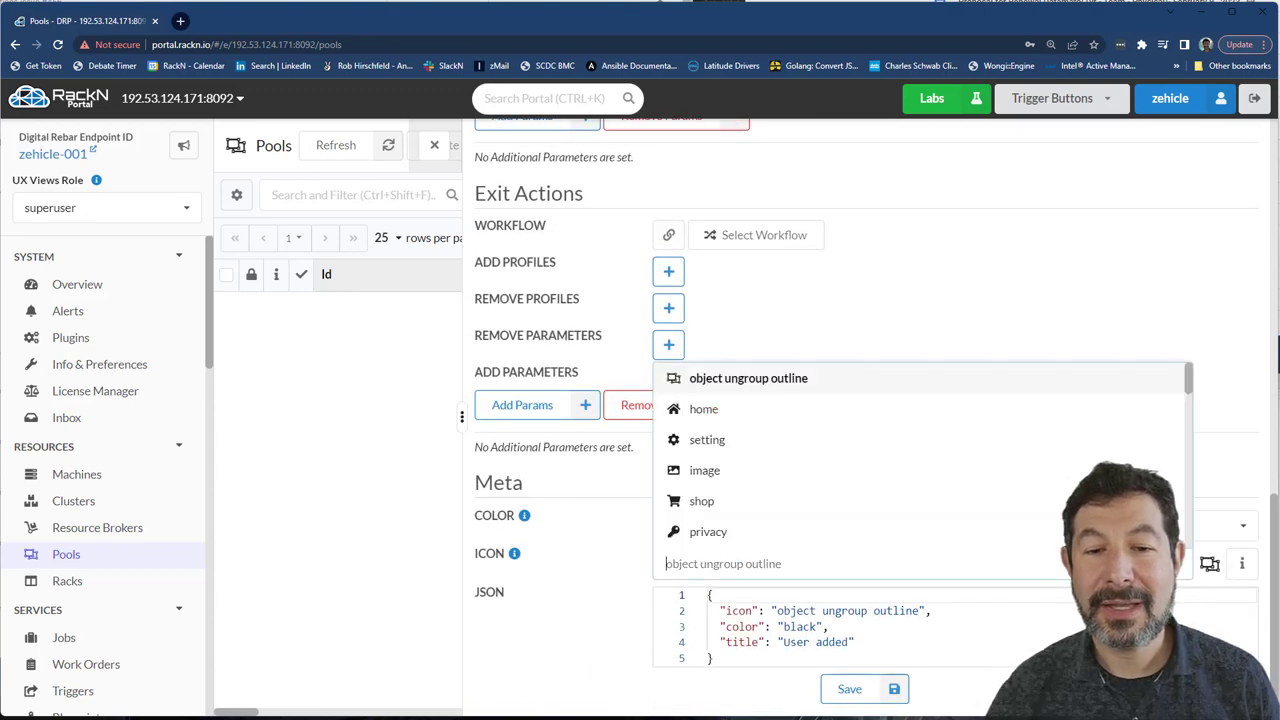
text(u)
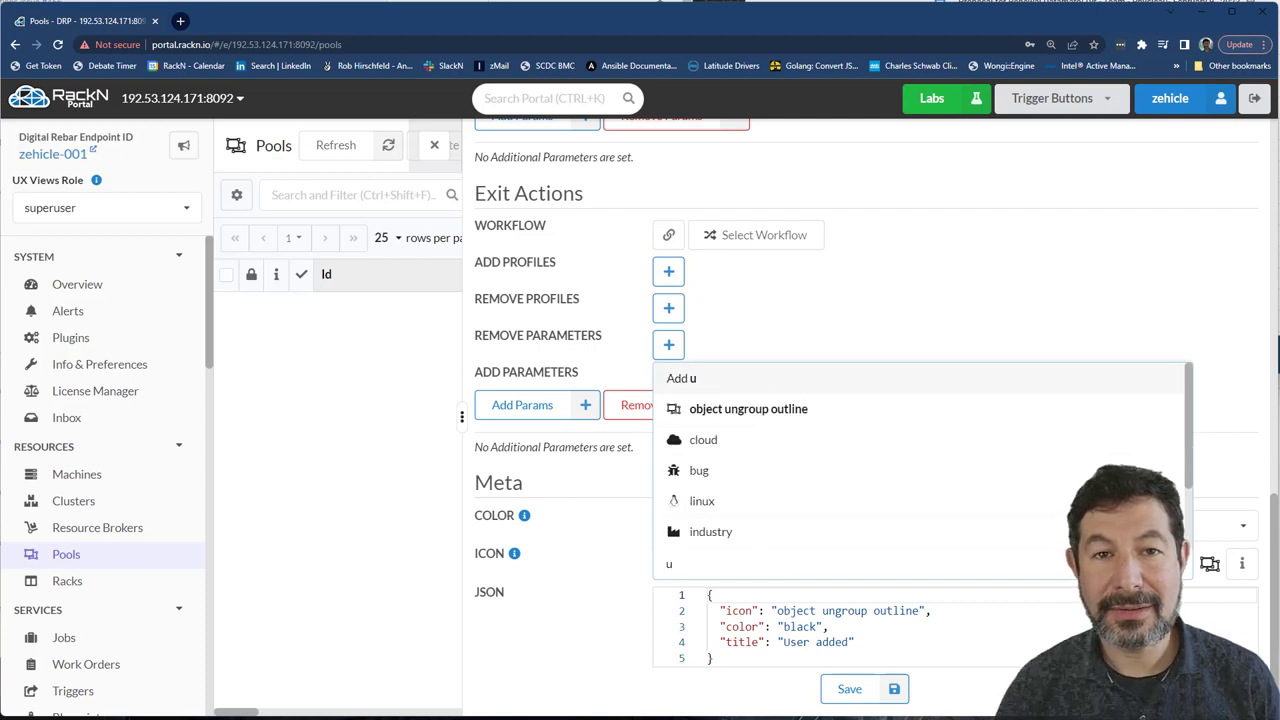
text(ser)
key(Return)
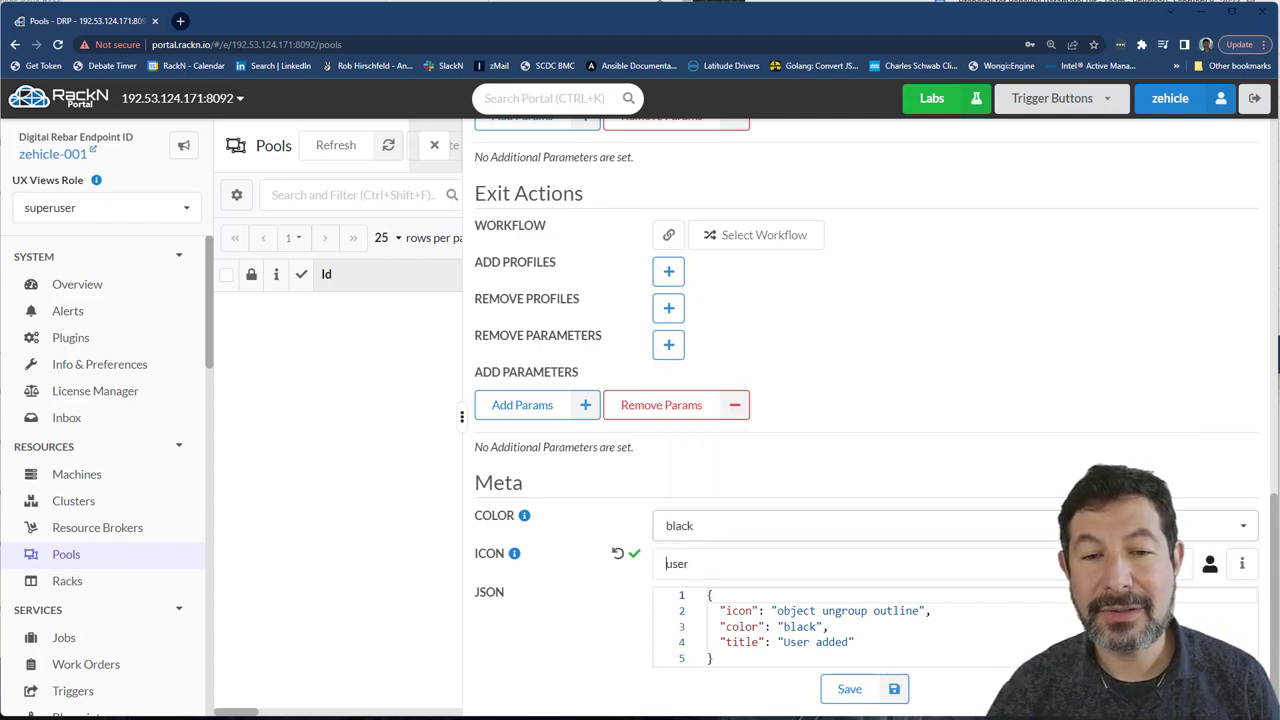
click(850, 563)
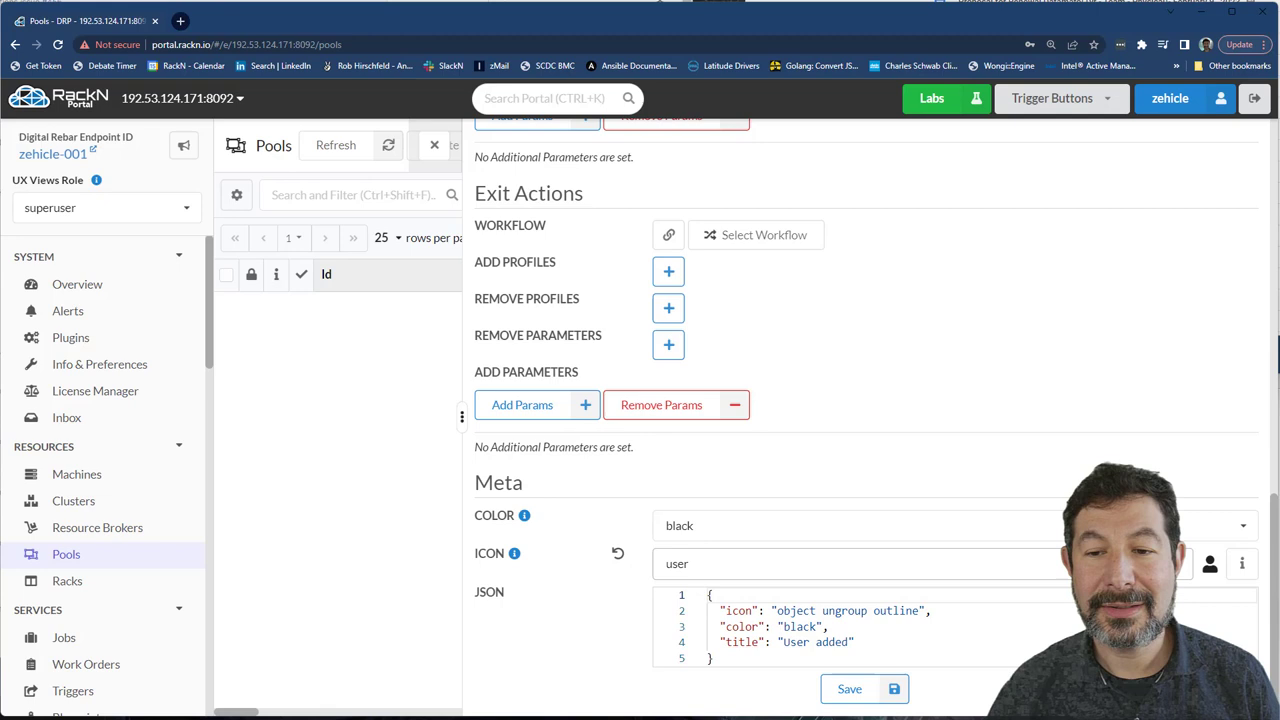
text(user outl)
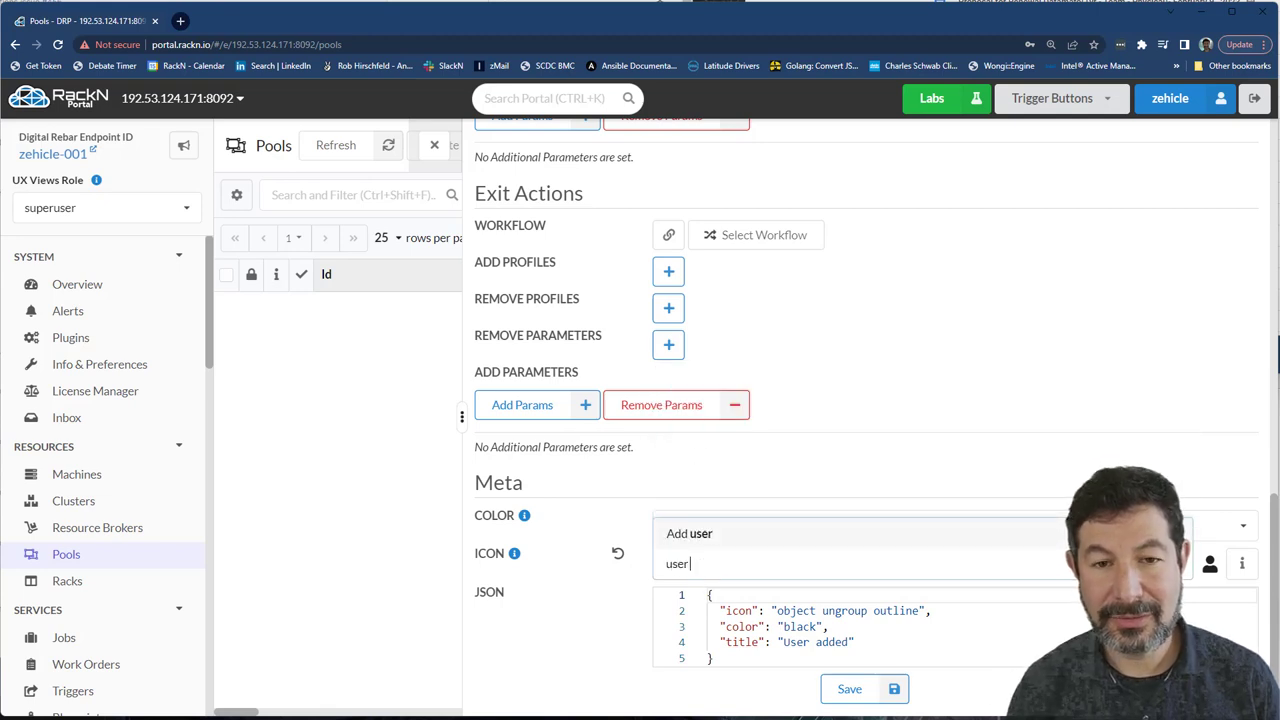
text(ine)
key(Return)
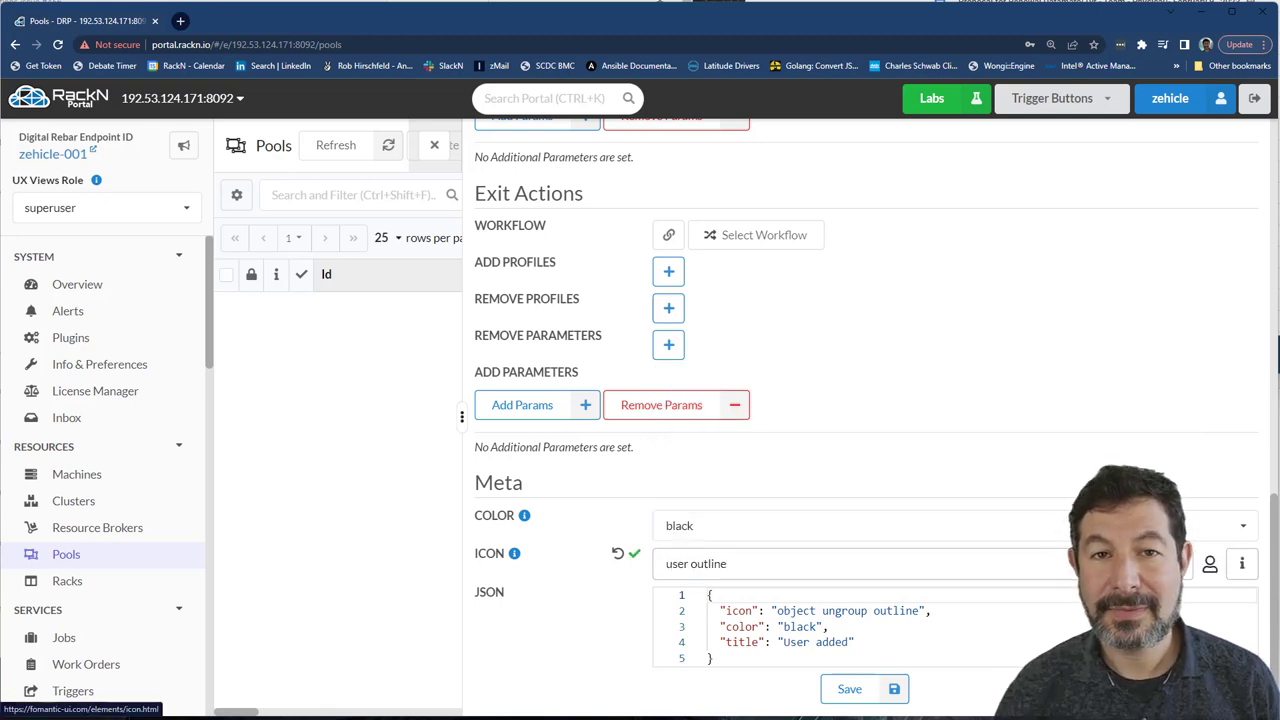
click(850, 563)
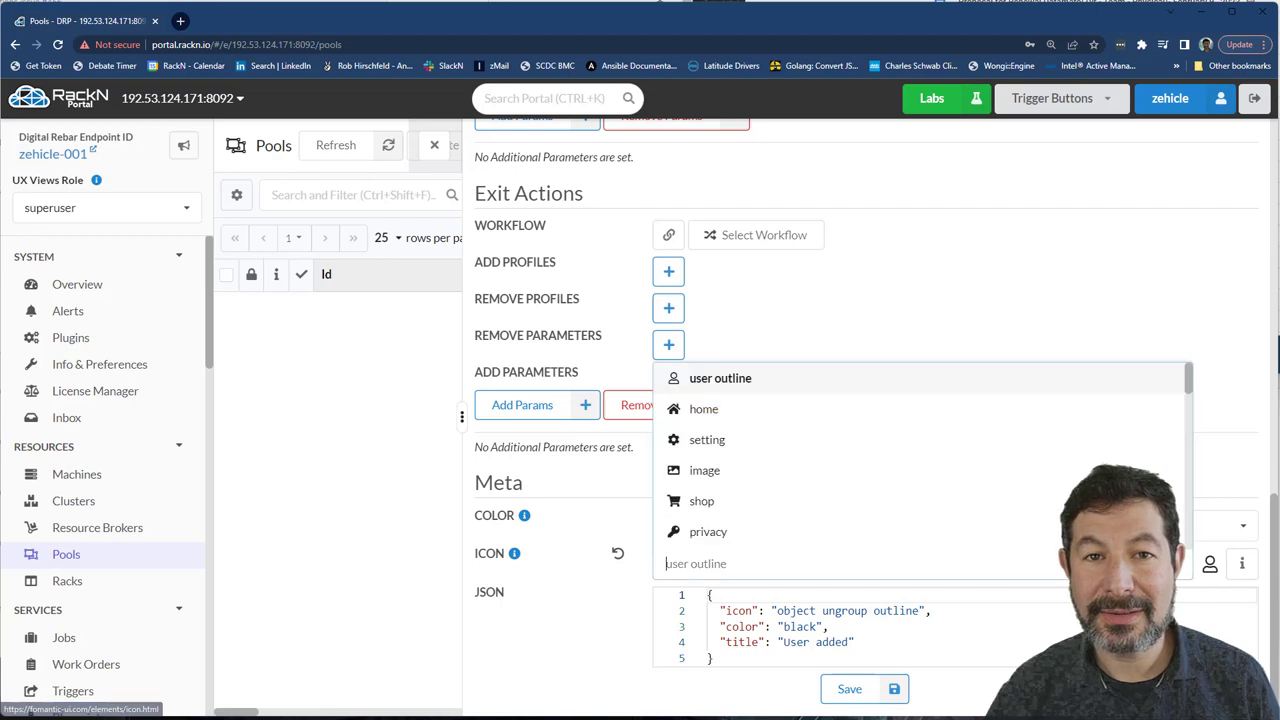
text(user)
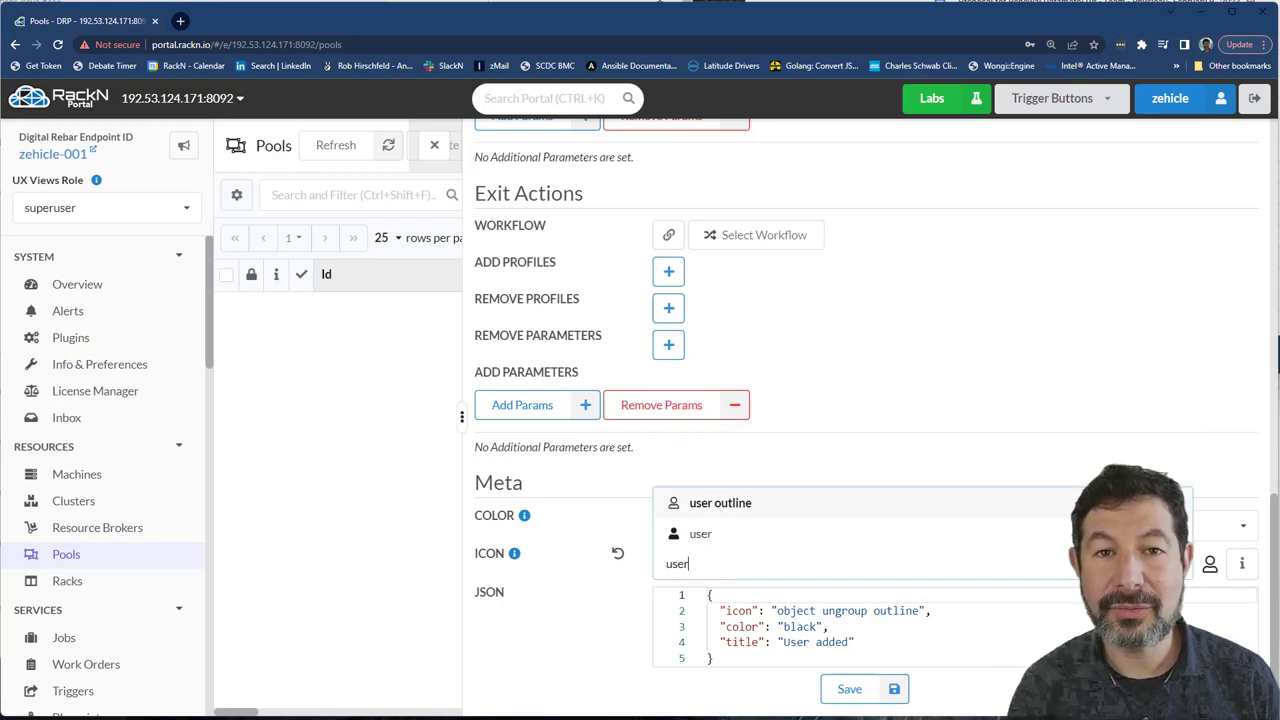
key(Down)
key(Return)
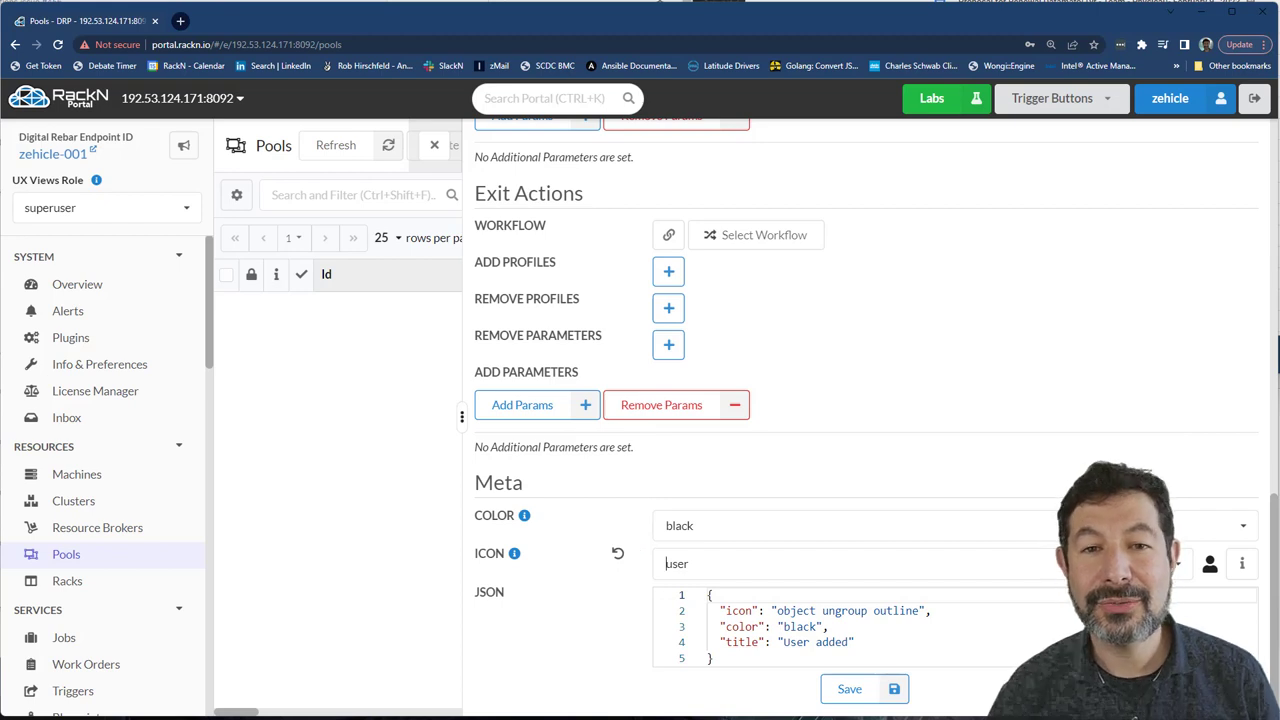
Save the new lab1015 pool and close its details panel.
click(849, 689)
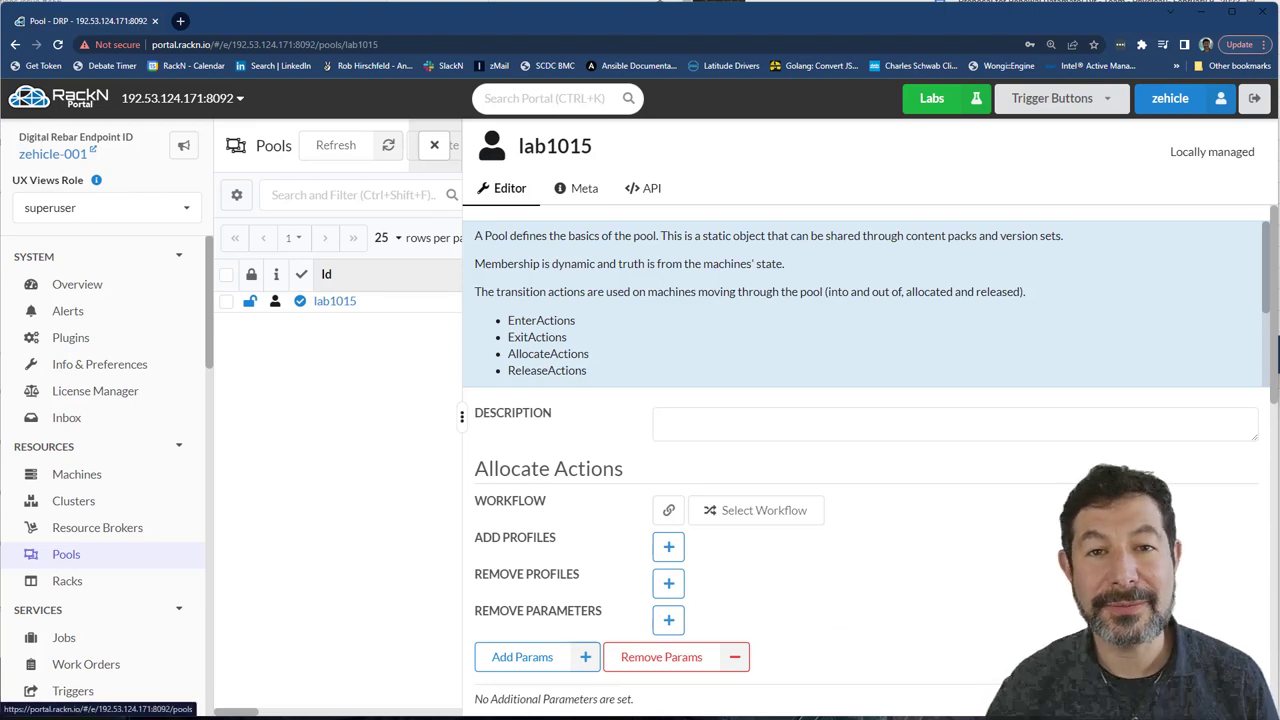
scroll(760, 450, down, 5)
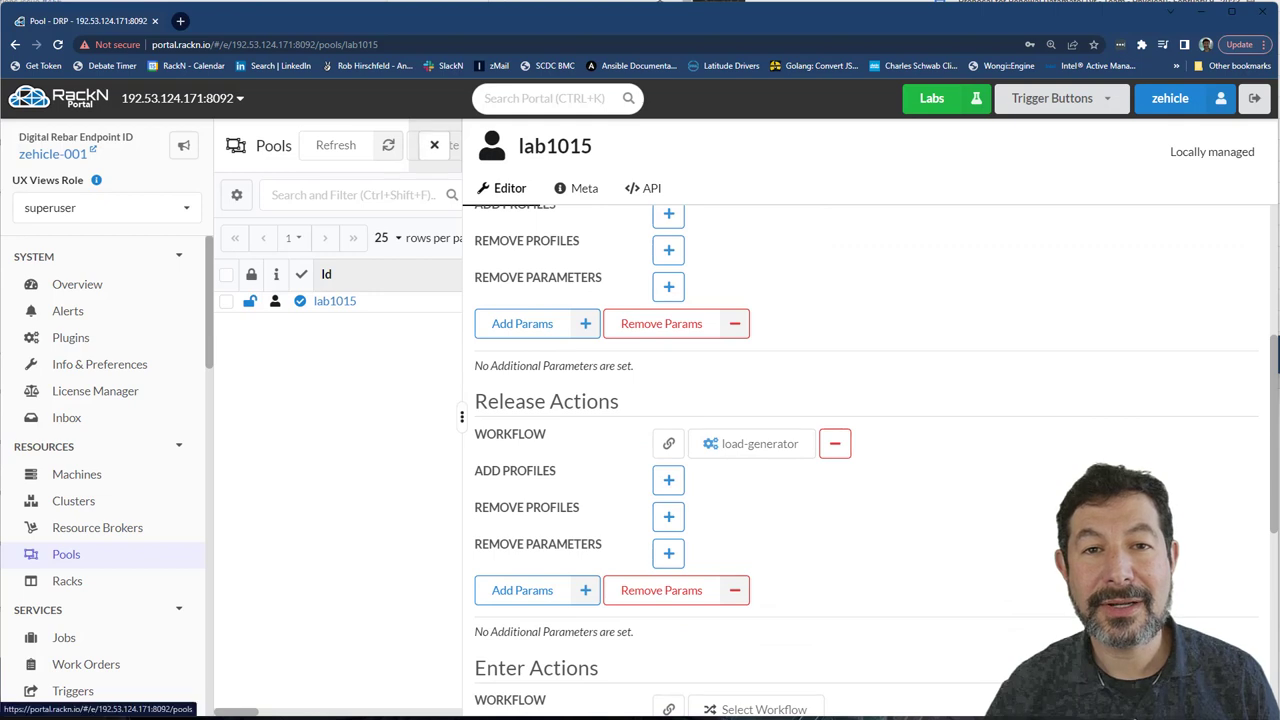
click(434, 145)
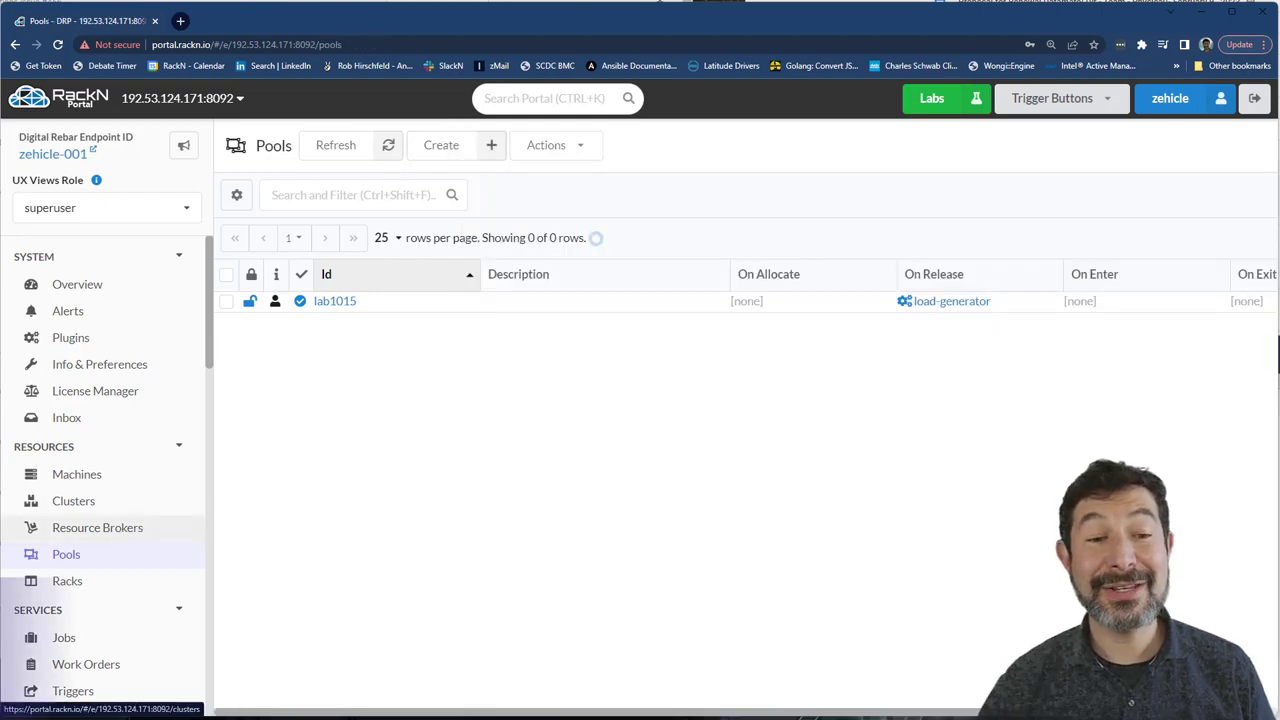
Check the machines, then start cluster lab1015 with context-broker as its broker.
click(73, 500)
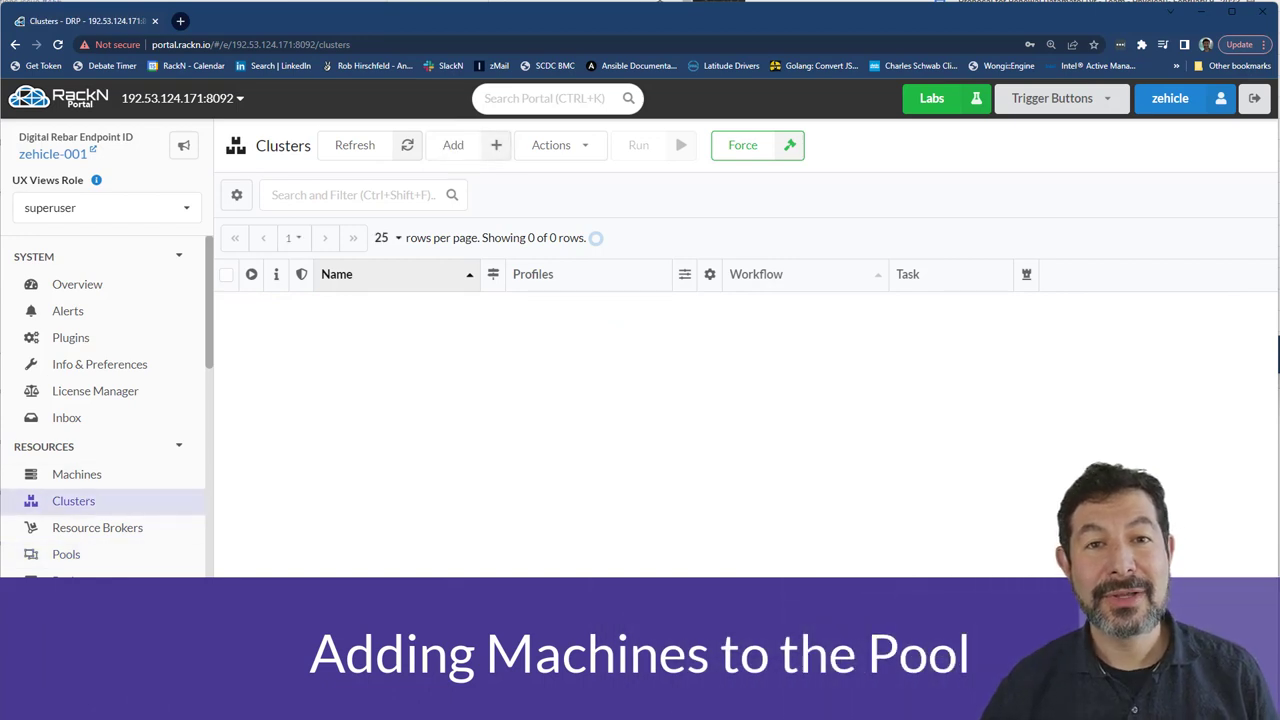
click(77, 474)
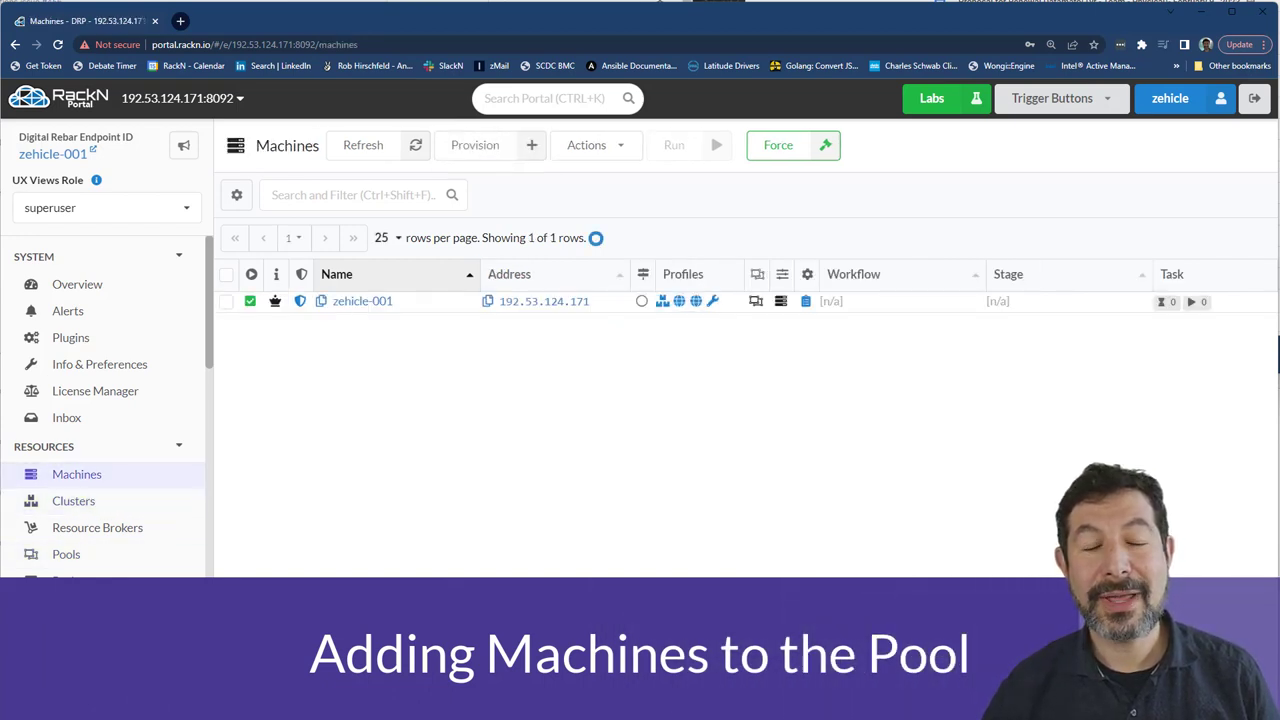
click(73, 500)
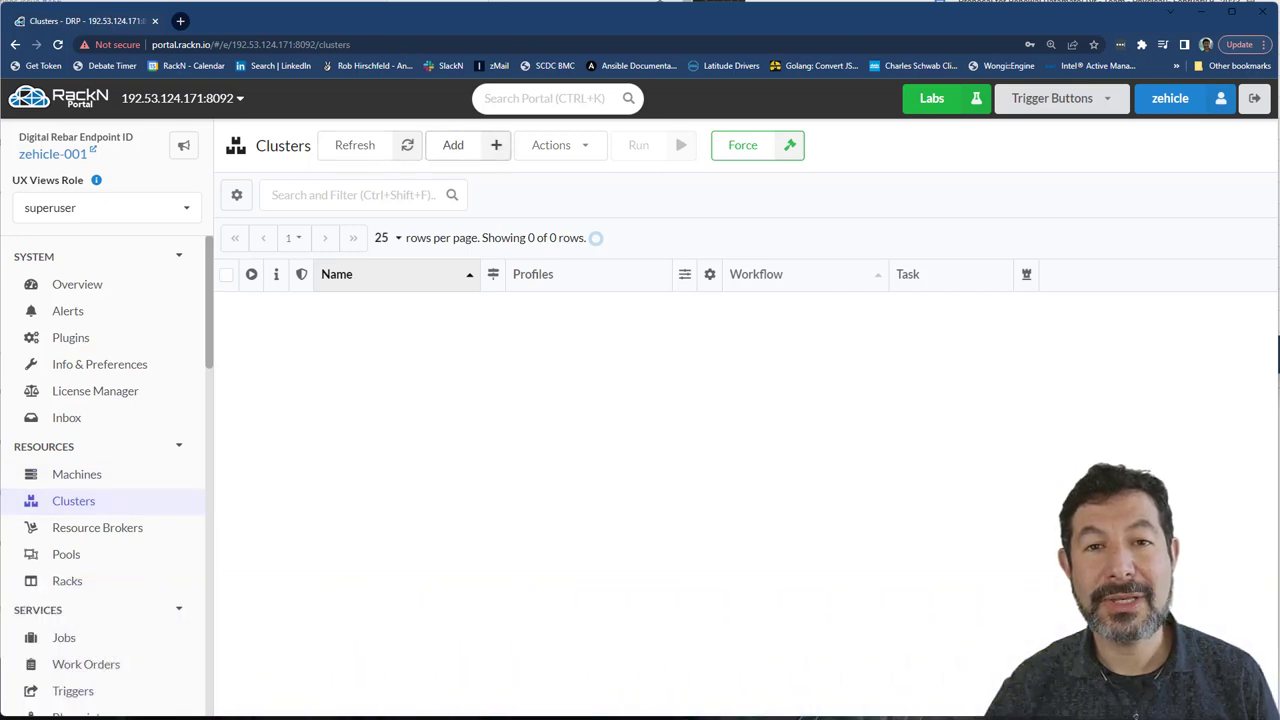
click(465, 145)
click(945, 230)
text(l)
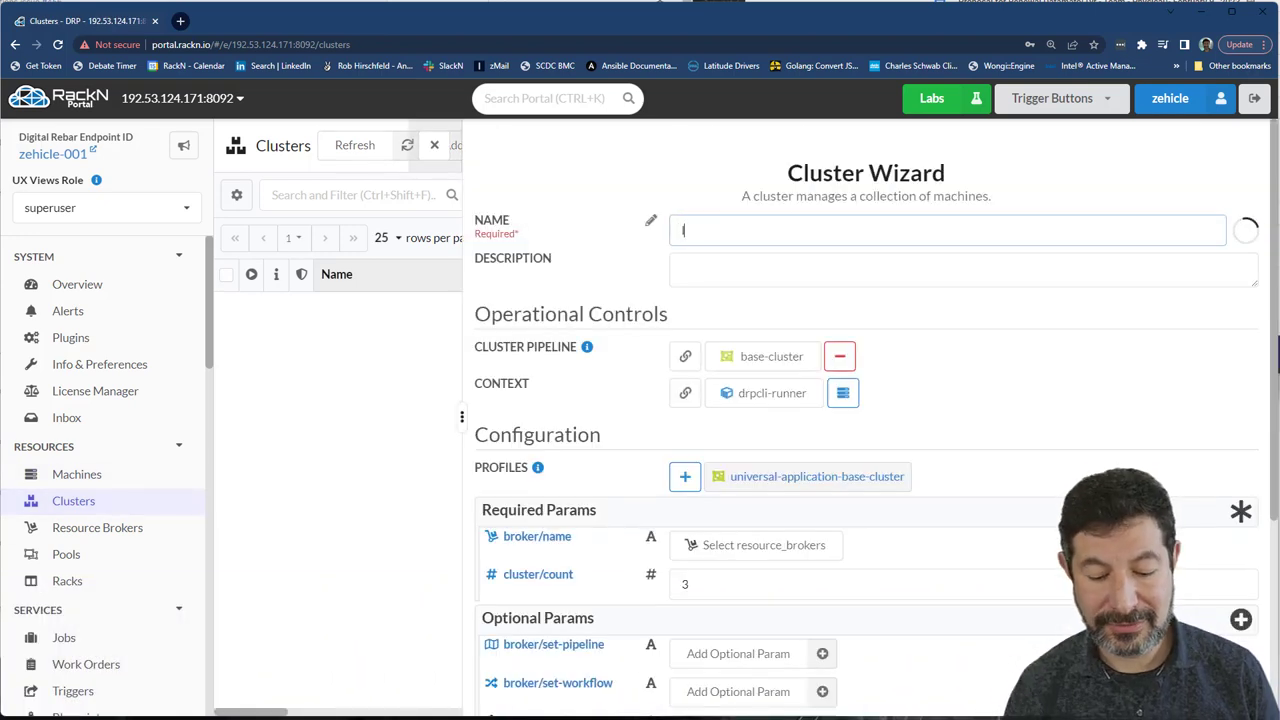
text(ab1015)
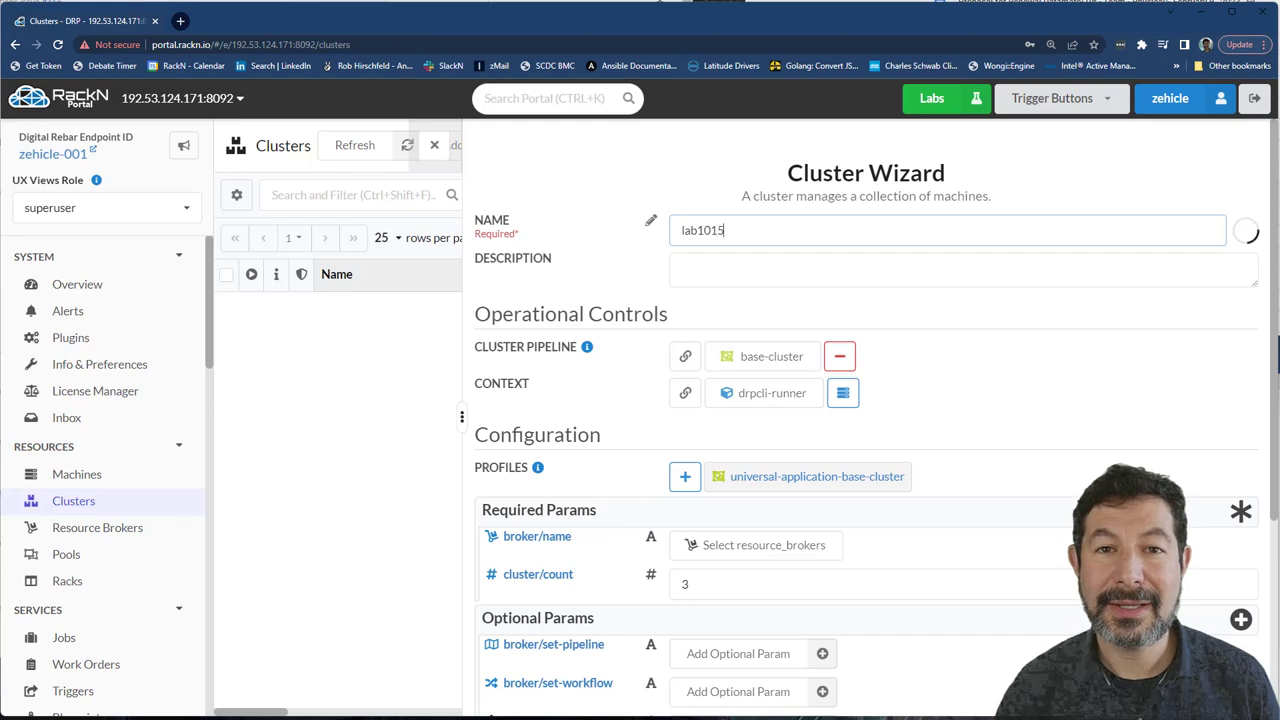
scroll(860, 450, down, 3)
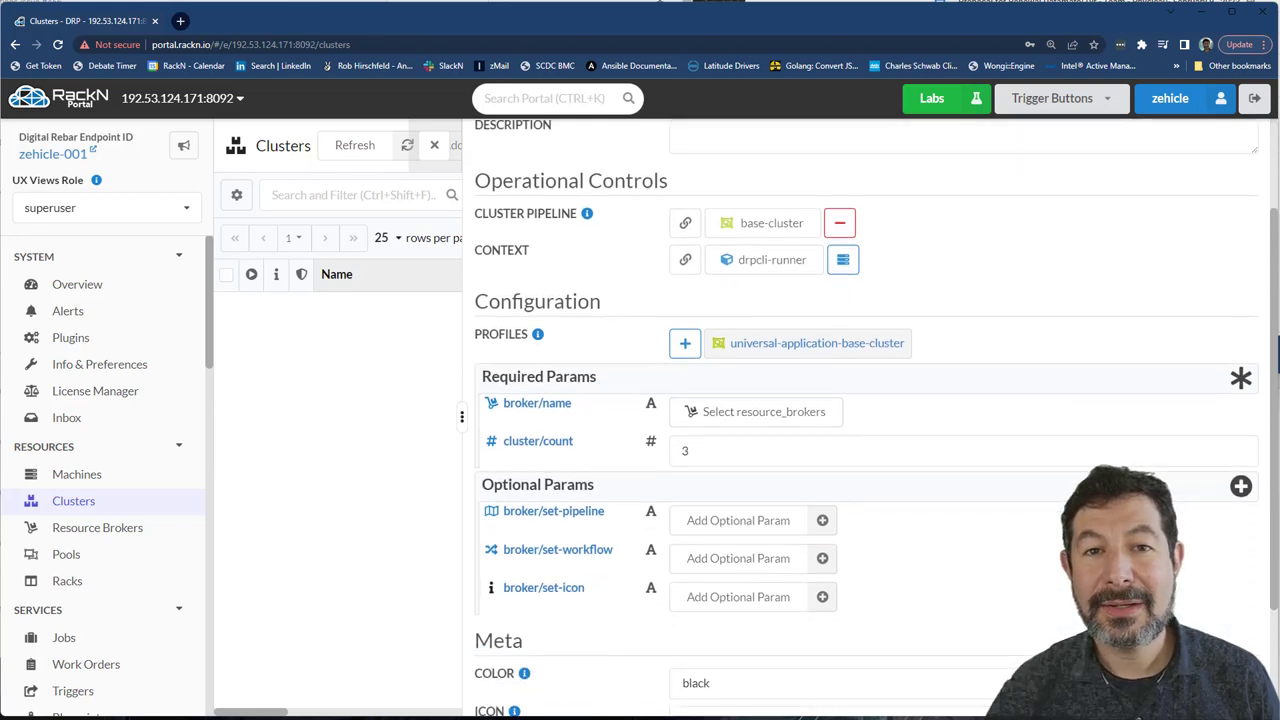
scroll(860, 450, down, 2)
scroll(860, 450, down, 1)
click(756, 345)
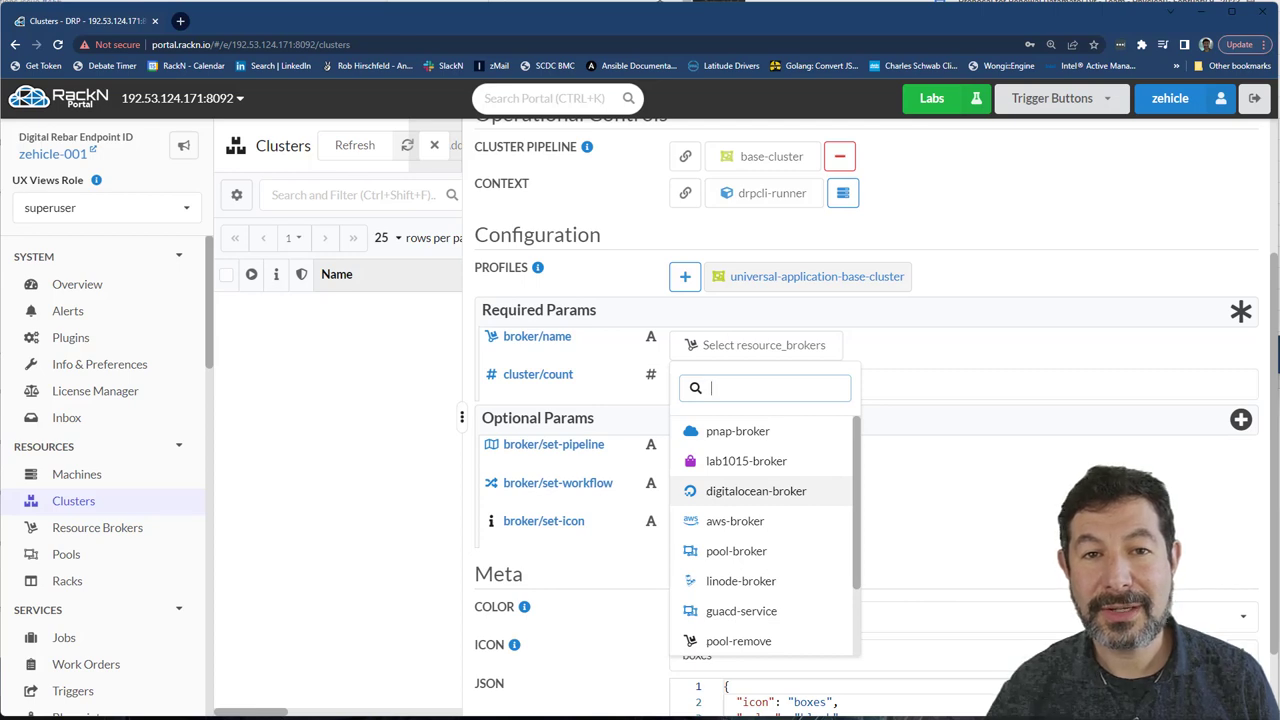
text(con)
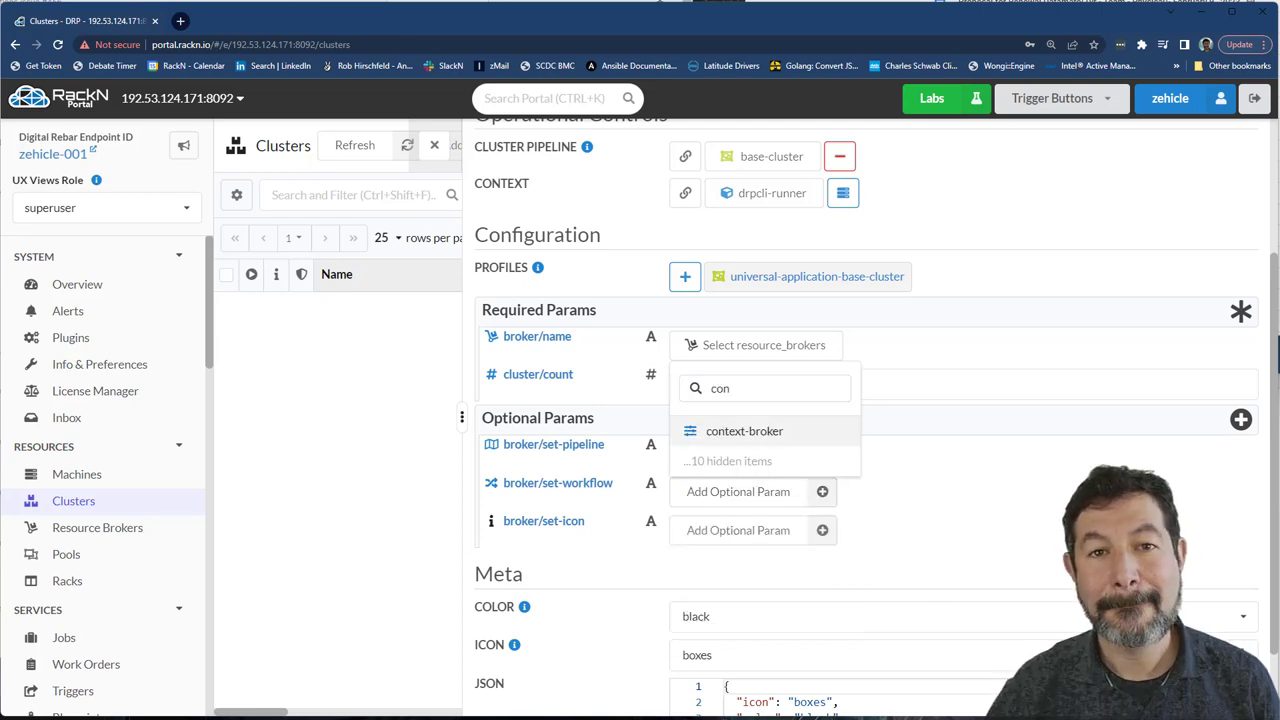
key(Return)
Set count 10, orange colour and setting icon, and save the lab1015 cluster.
click(960, 384)
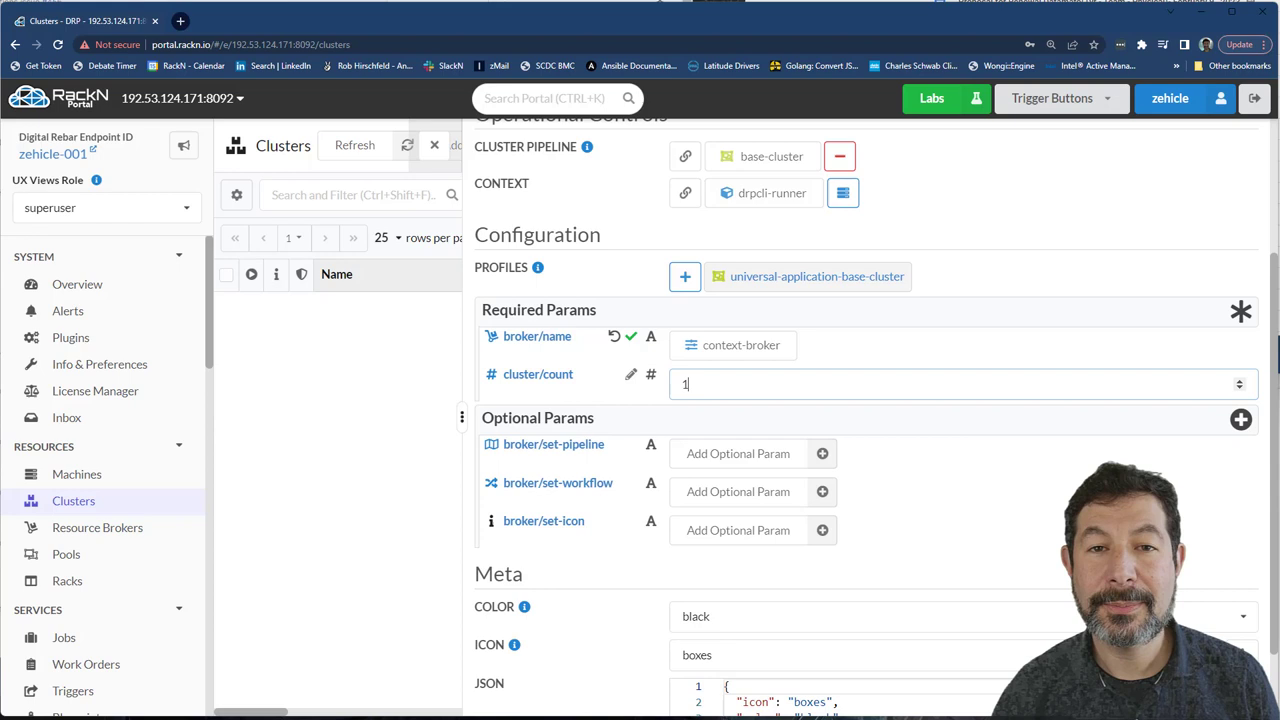
scroll(860, 450, down, 1)
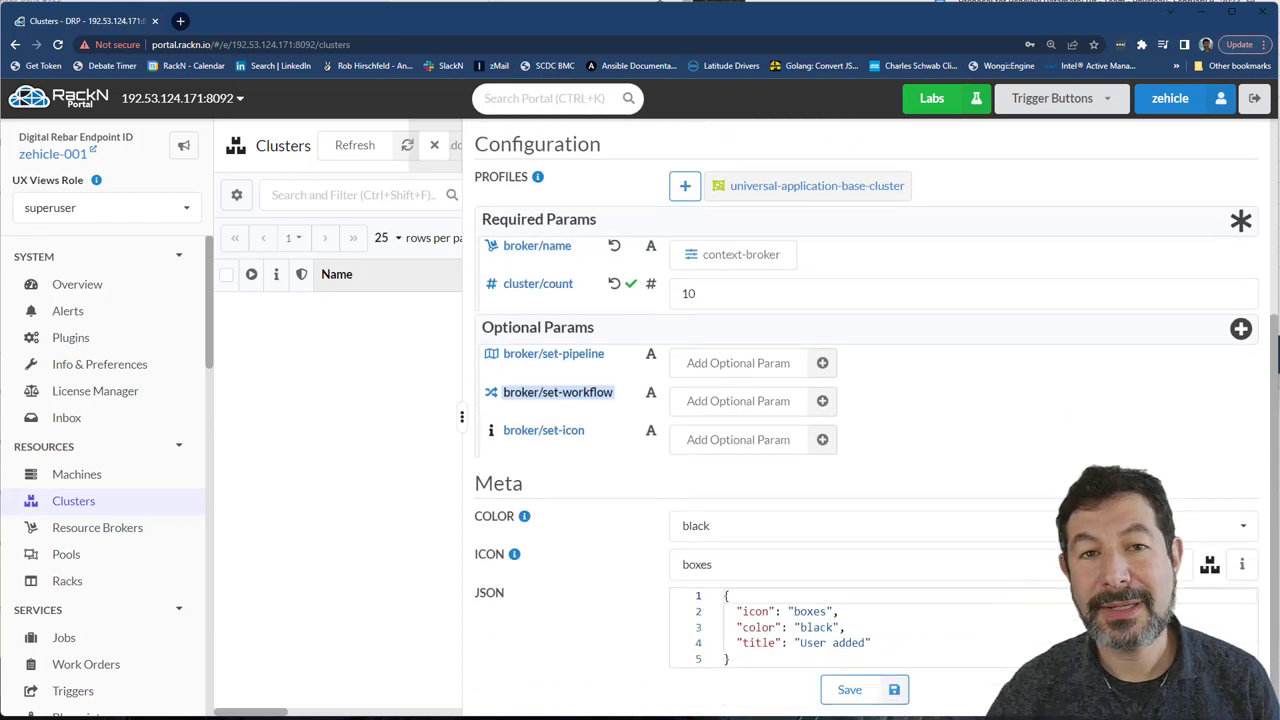
click(960, 525)
scroll(860, 420, up, 3)
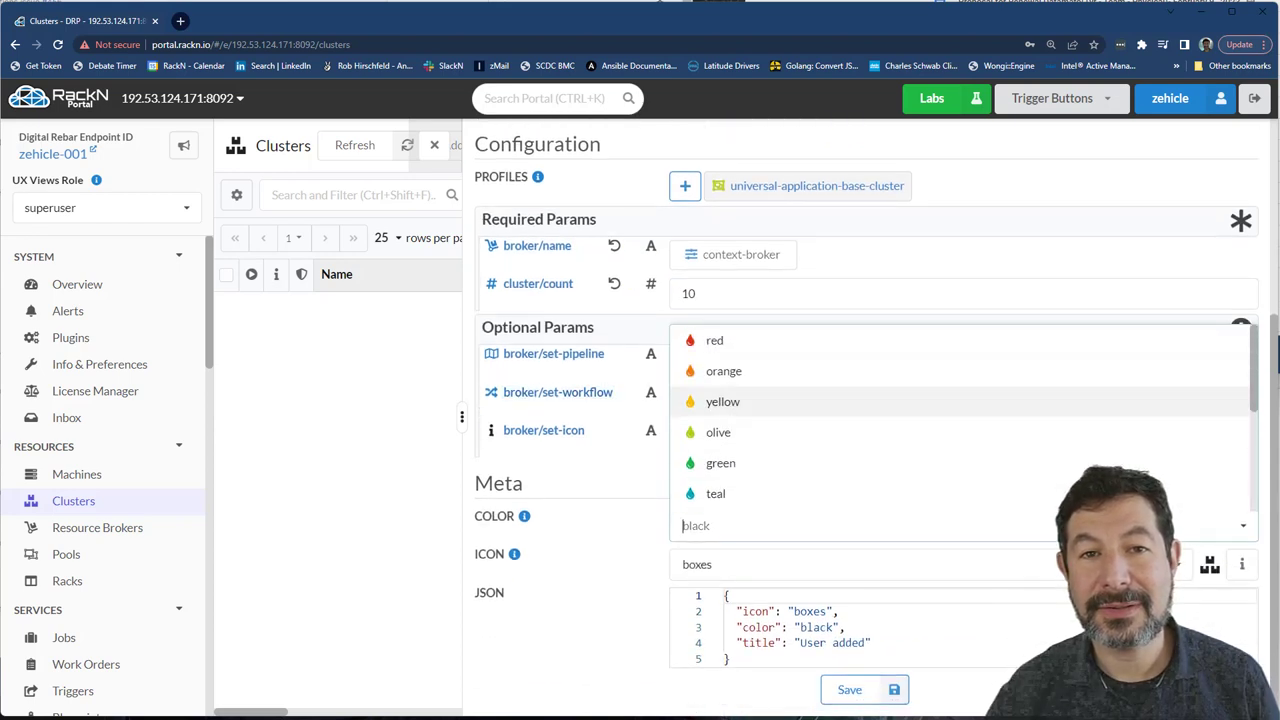
click(730, 374)
click(860, 564)
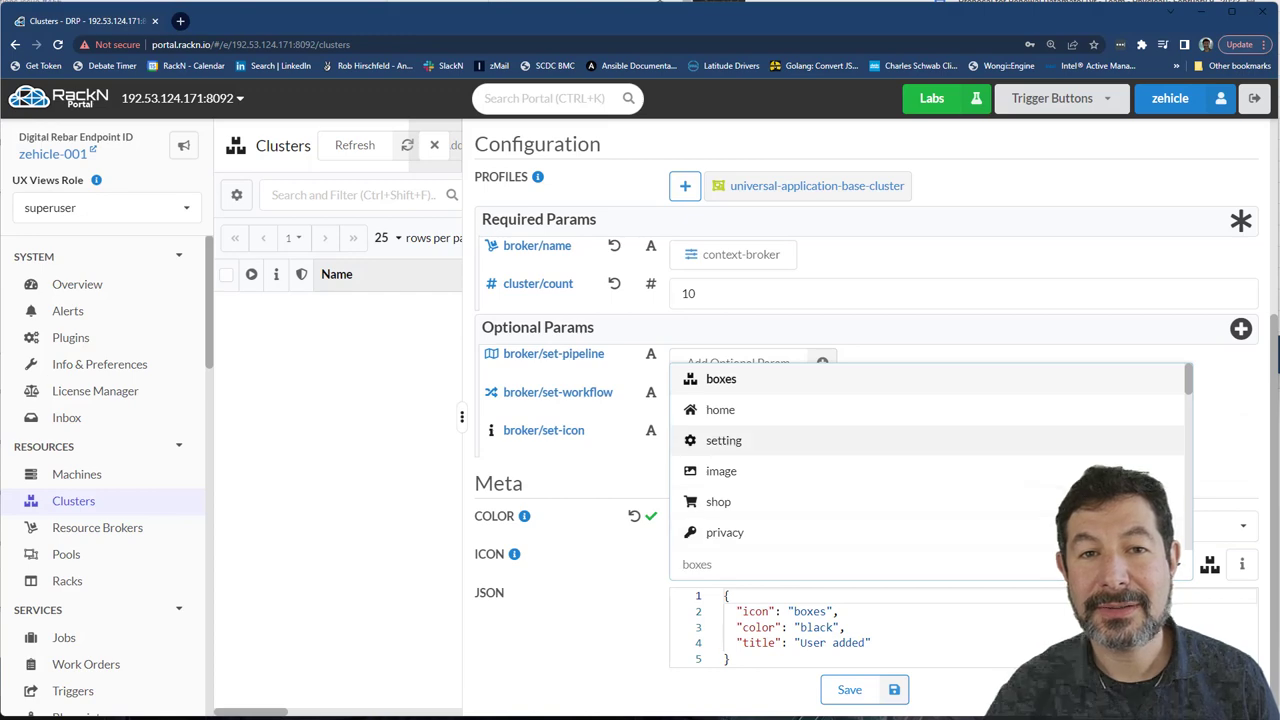
click(720, 440)
click(849, 689)
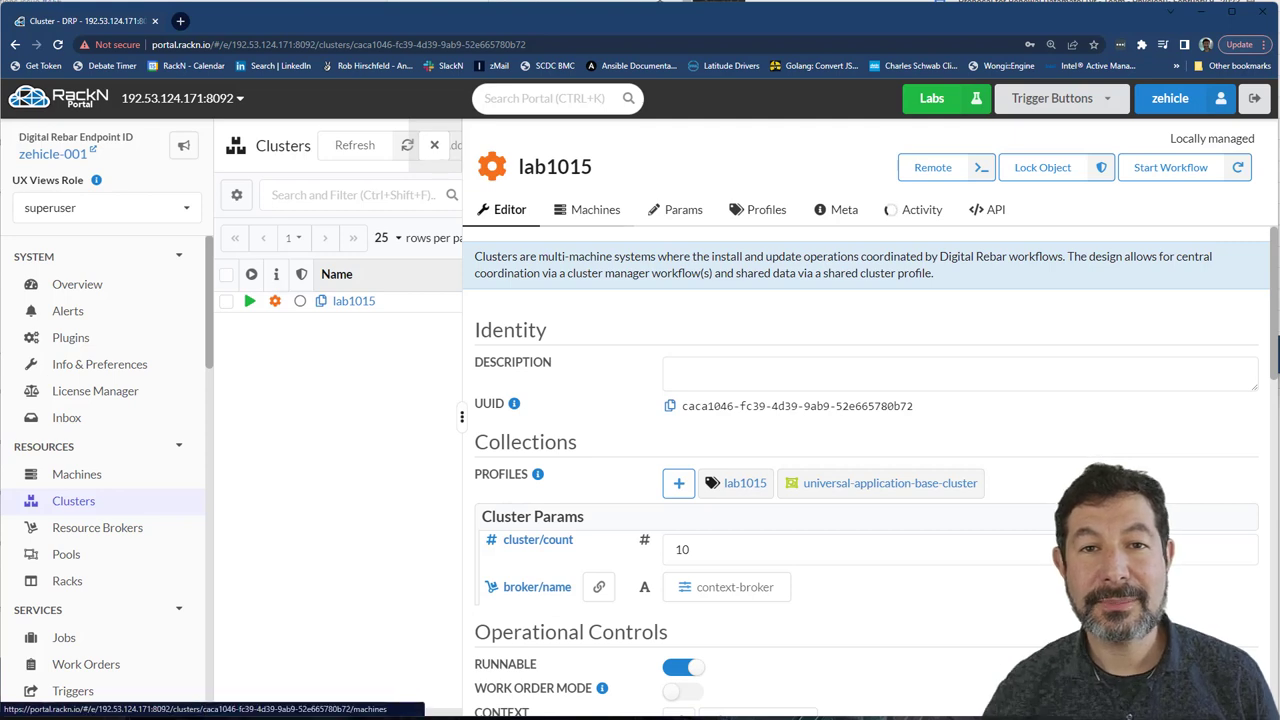
View lab1015's machines, then show the full machines list with the ten new machines.
click(595, 209)
click(73, 501)
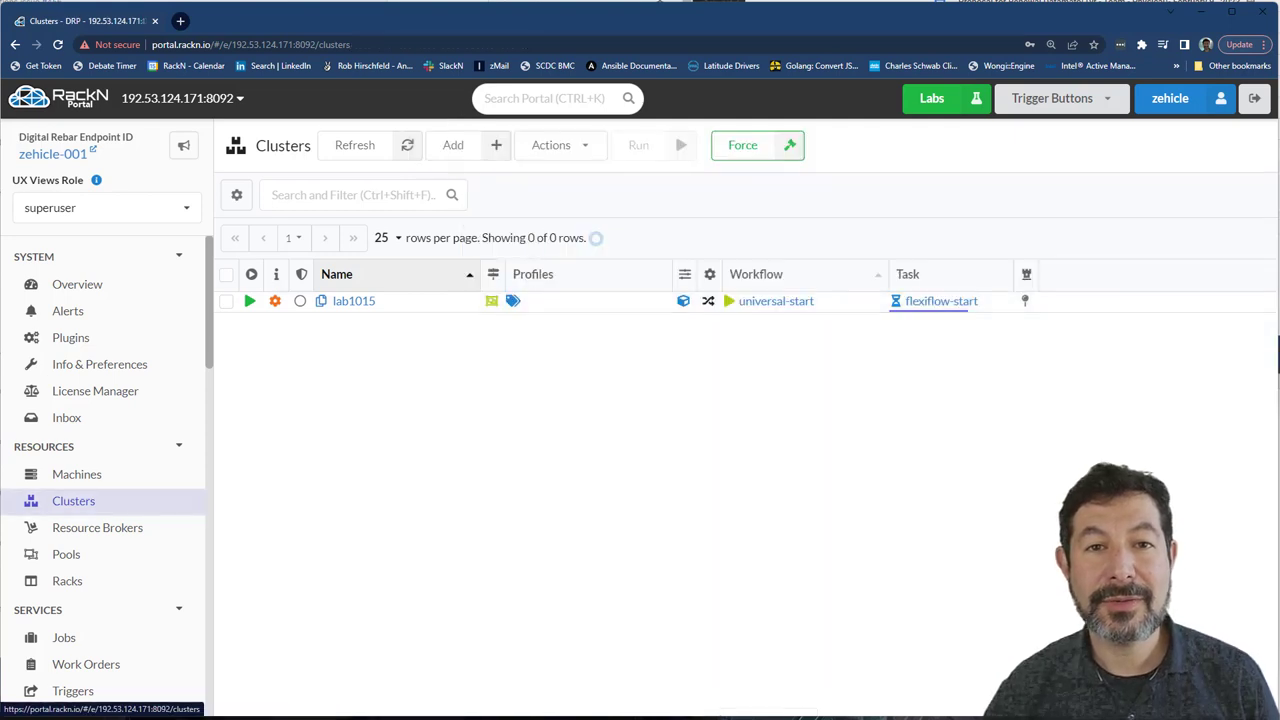
click(77, 474)
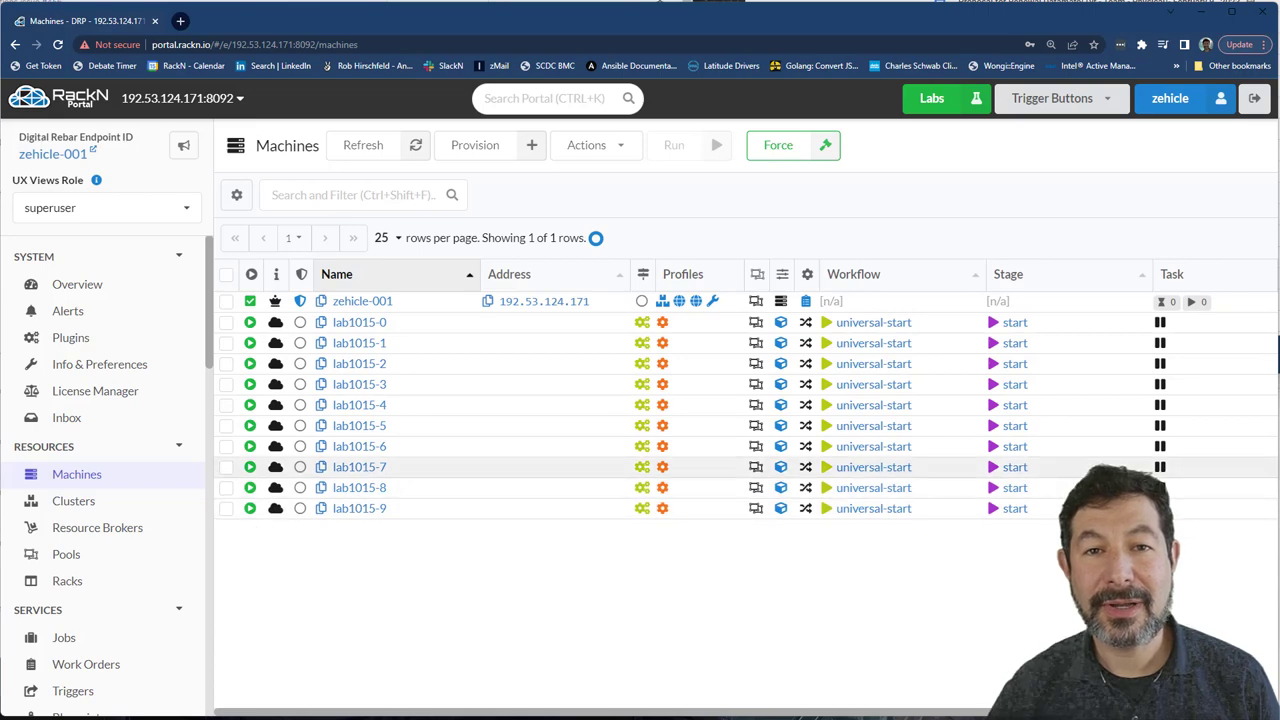
Attempt Delete (Cleanup) on lab1015-broker and dismiss the lock error.
click(97, 527)
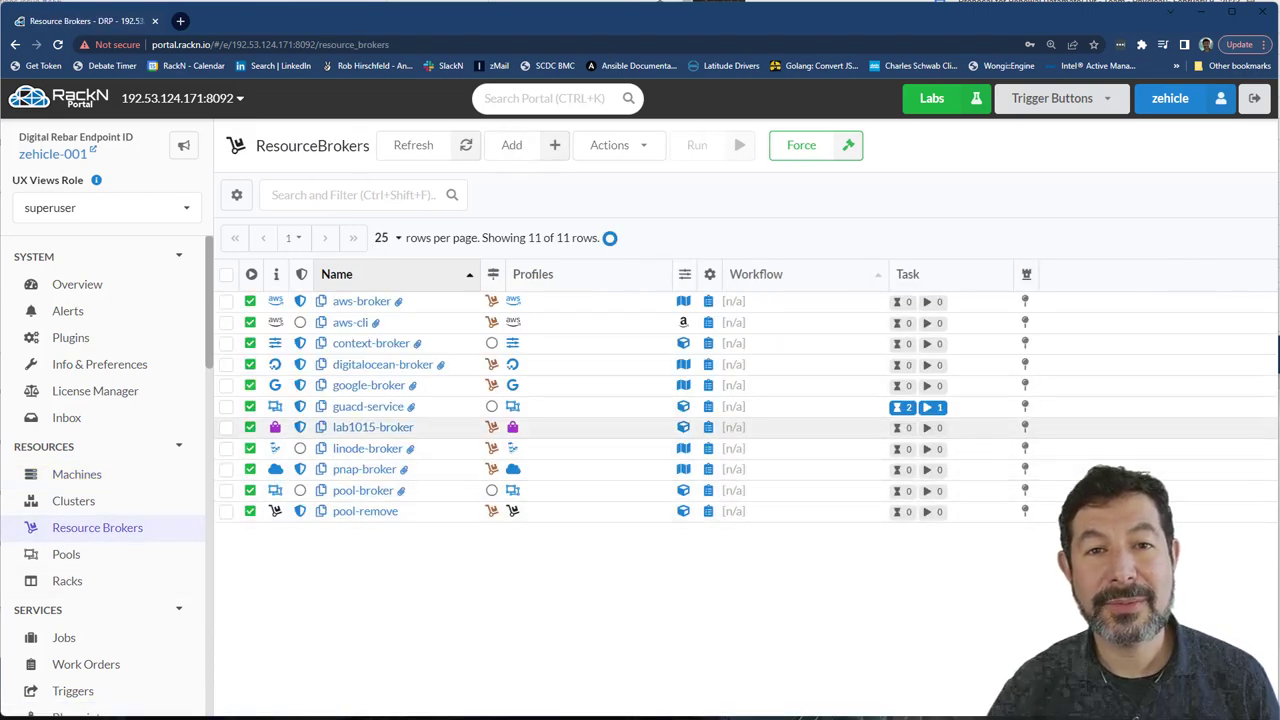
click(226, 427)
click(617, 145)
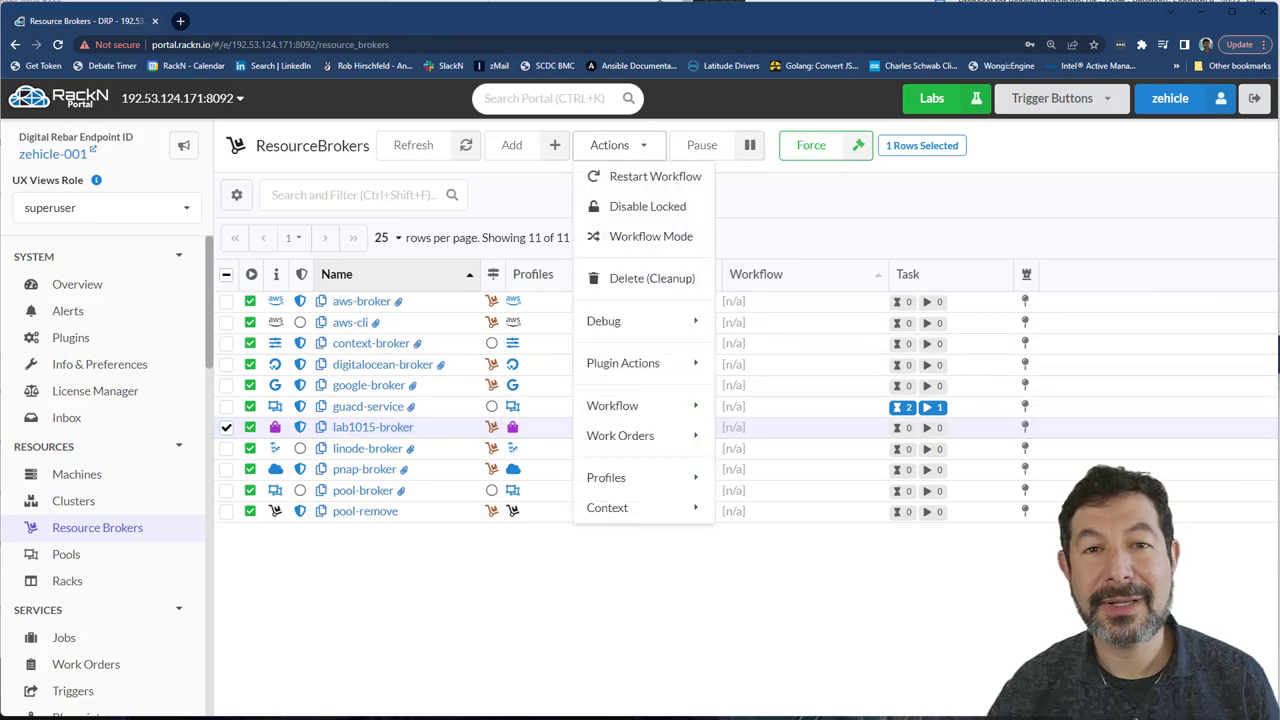
click(652, 278)
click(886, 472)
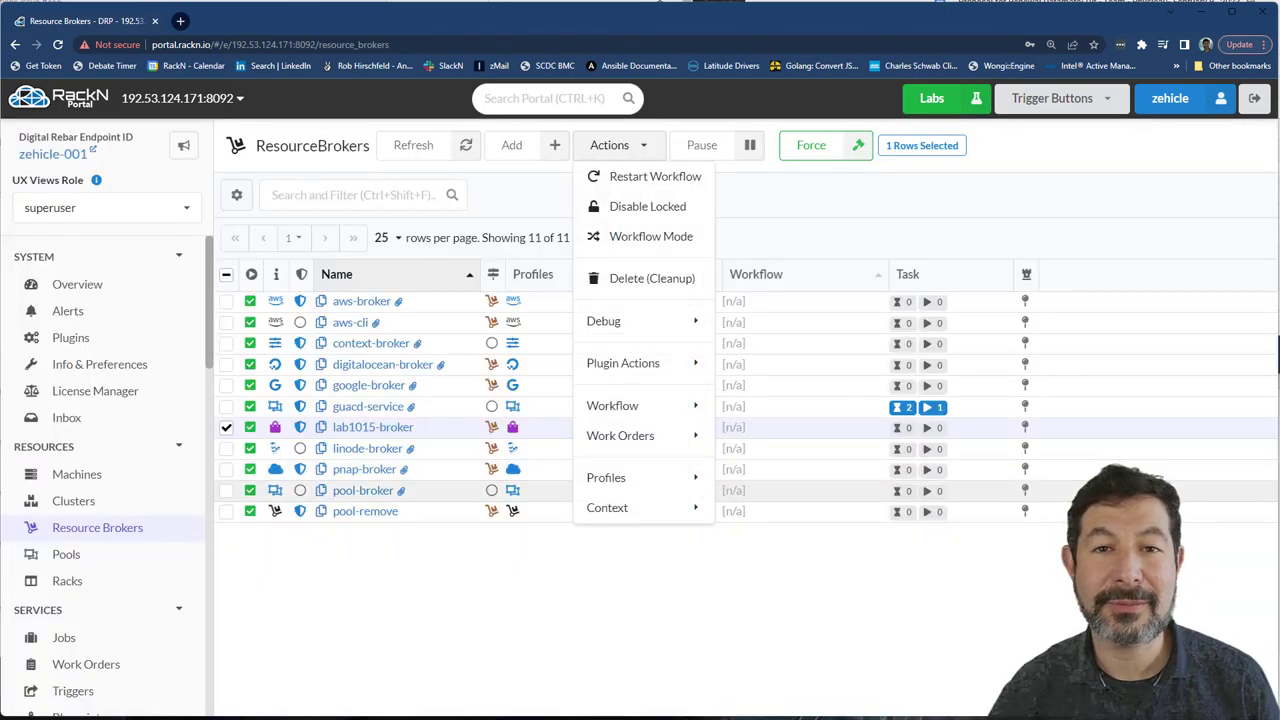
key(Escape)
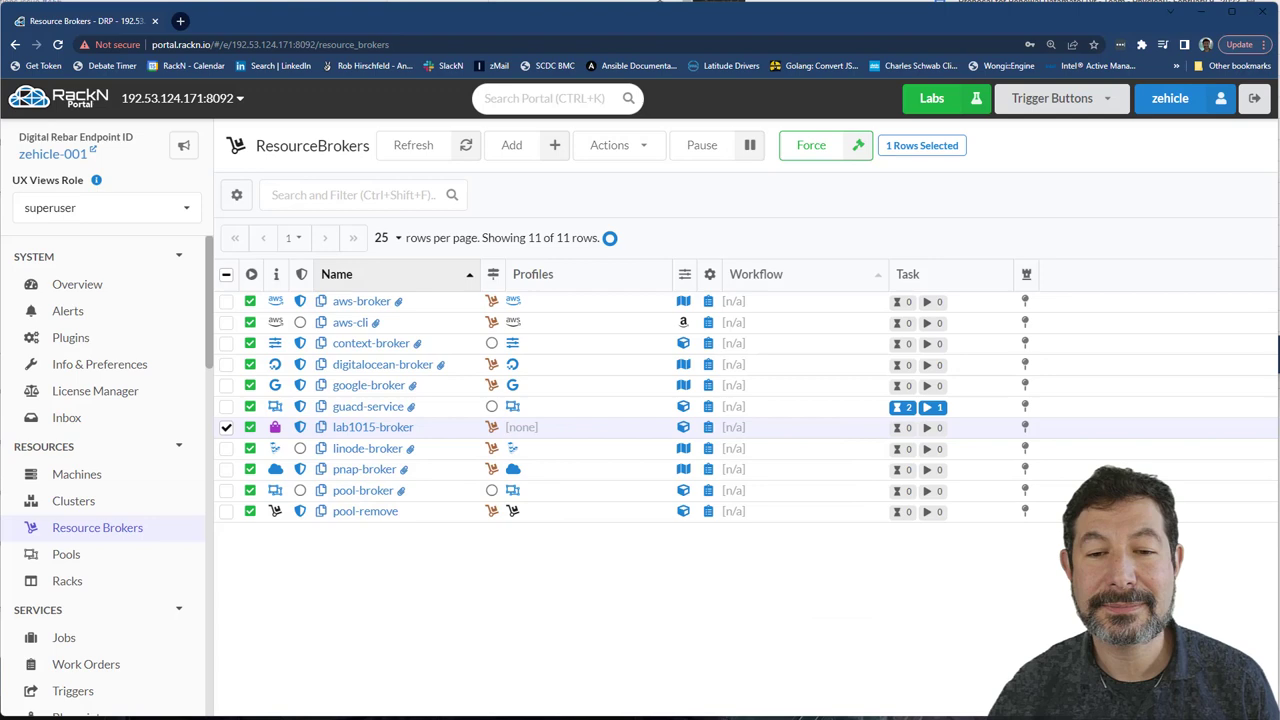
Retry the cleanup and confirm deleting lab1015-broker.
click(617, 145)
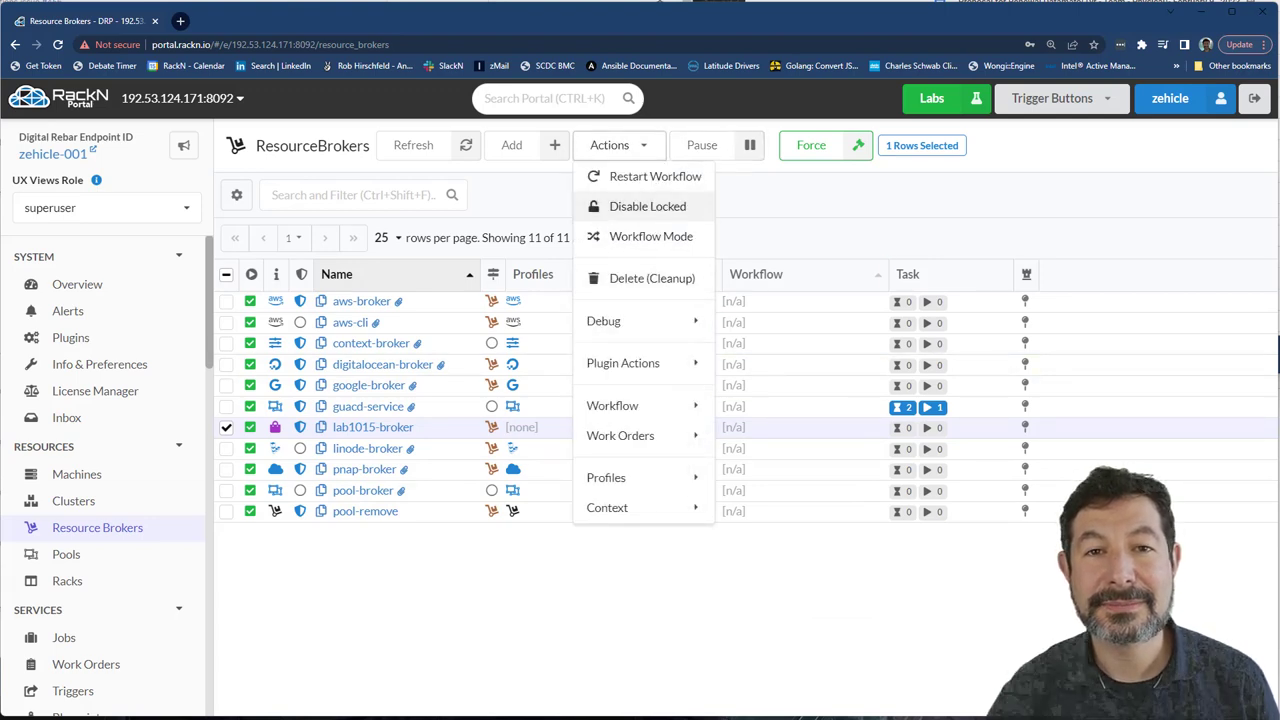
click(651, 278)
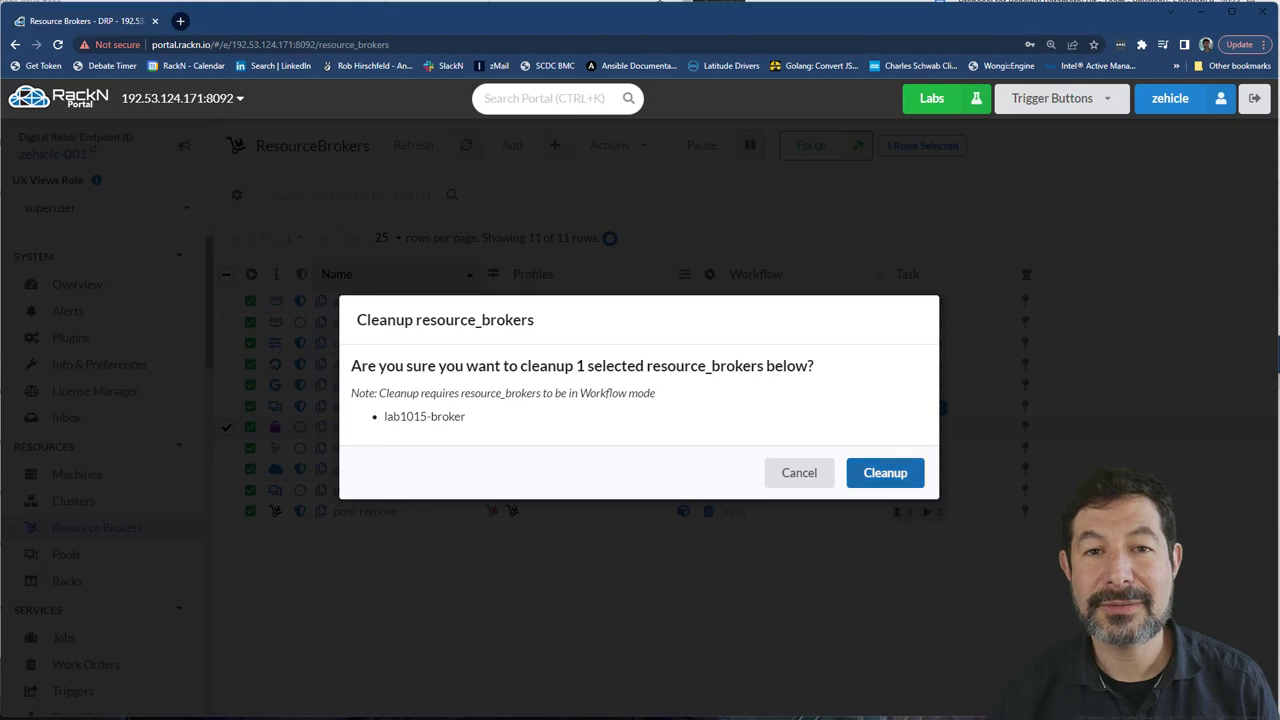
click(885, 472)
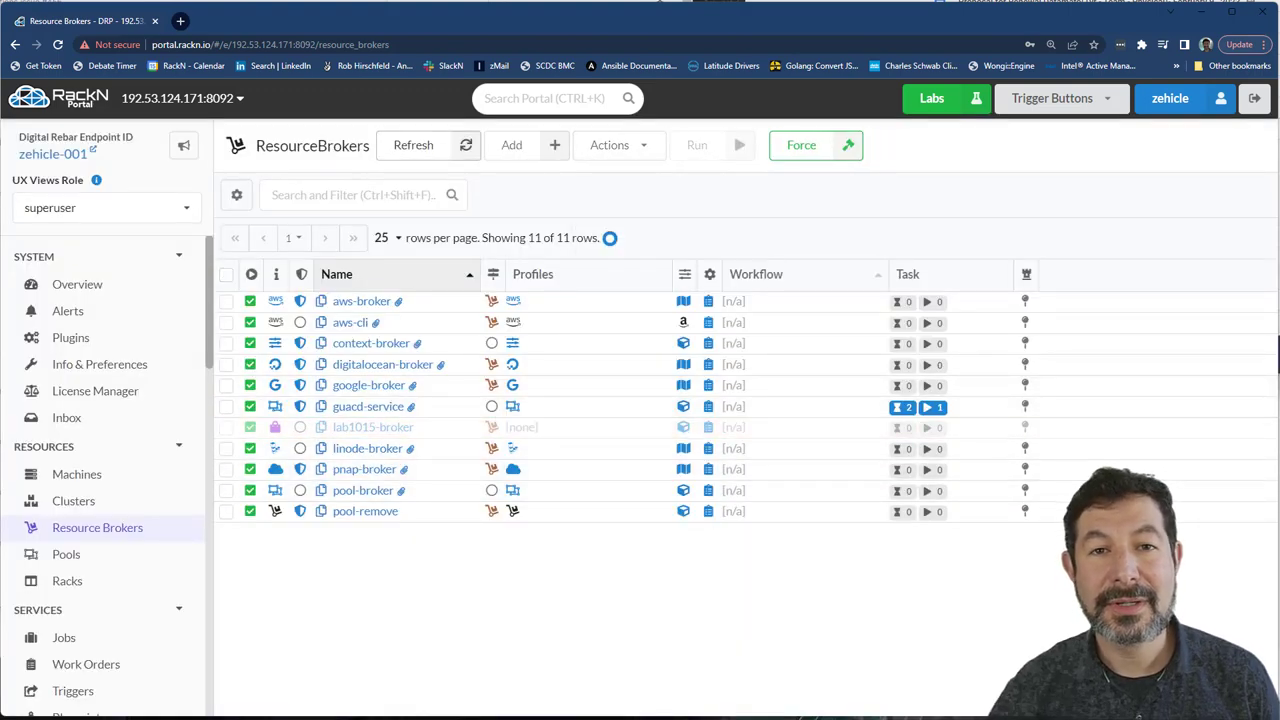
Add a resource-pool broker named lab1015-broker drawing machines from the lab1015 pool.
click(526, 145)
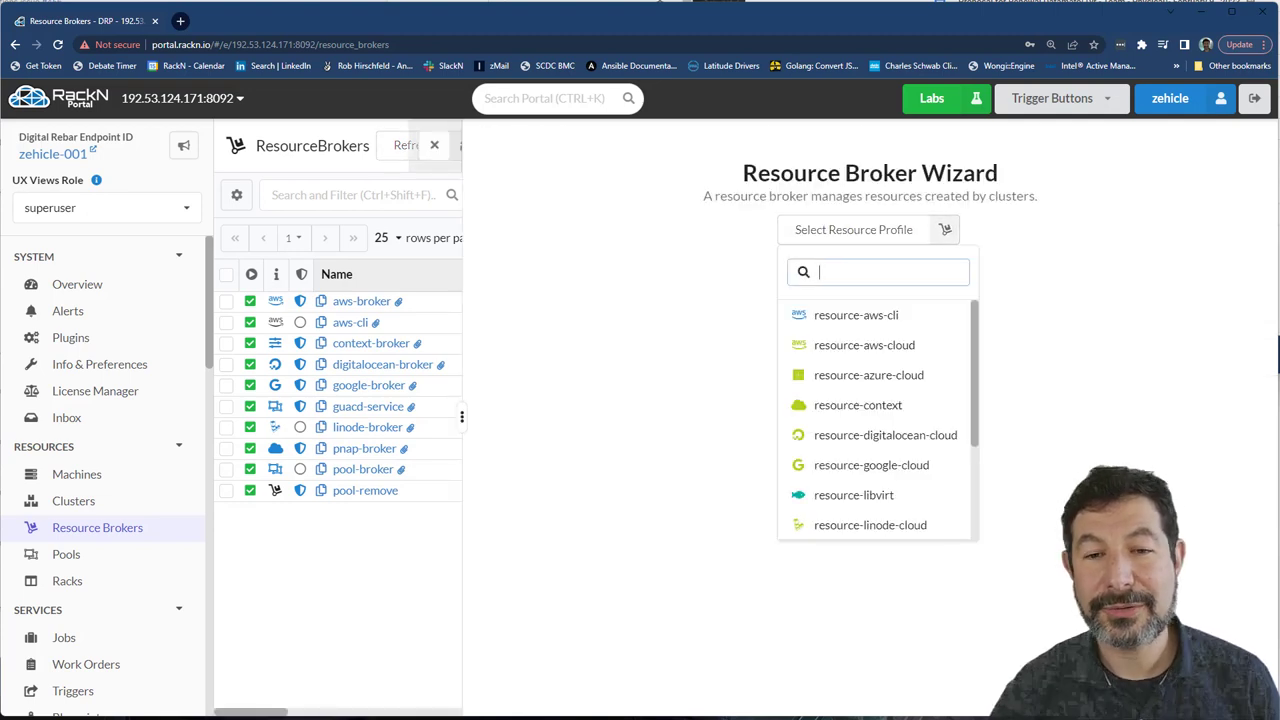
text(p)
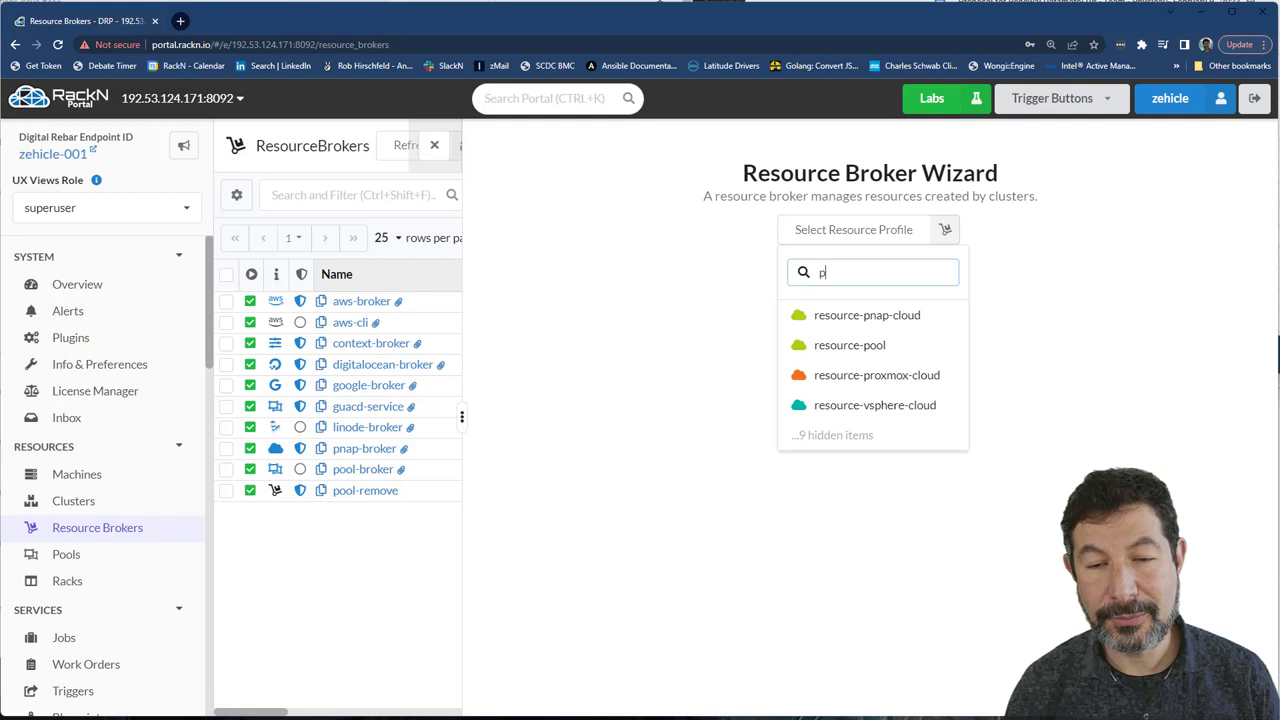
text(o)
key(Return)
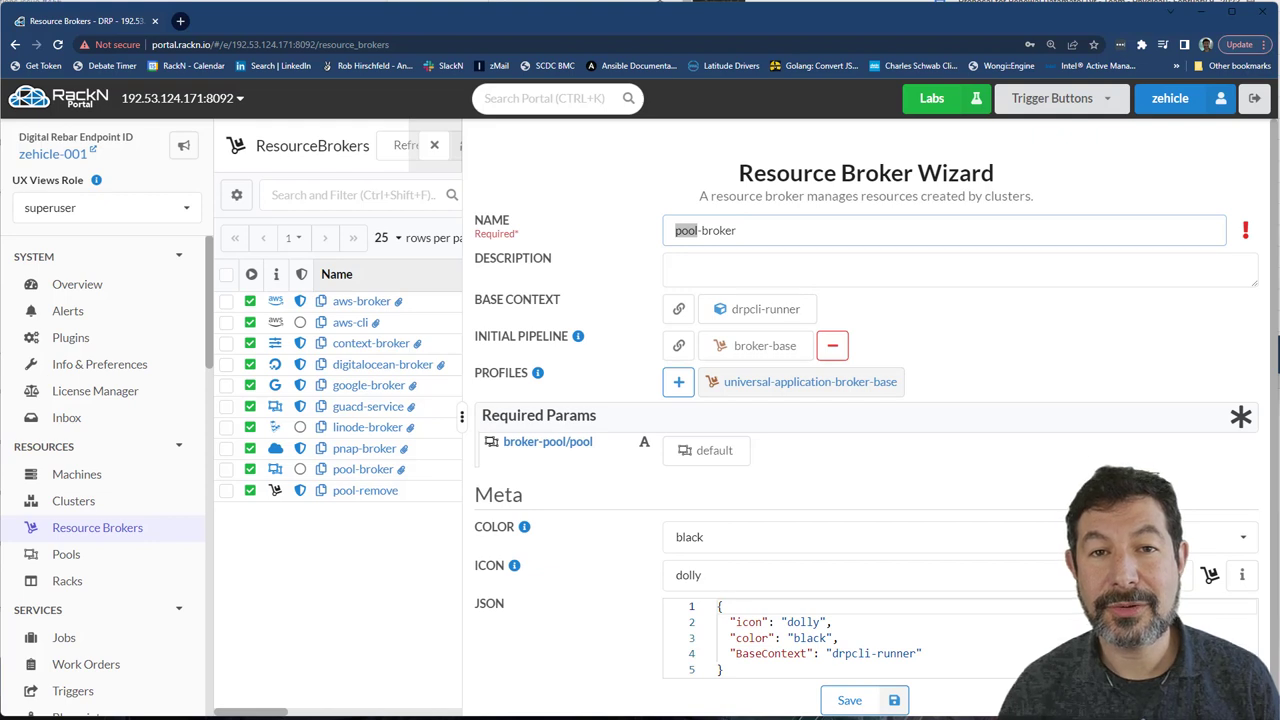
text(l)
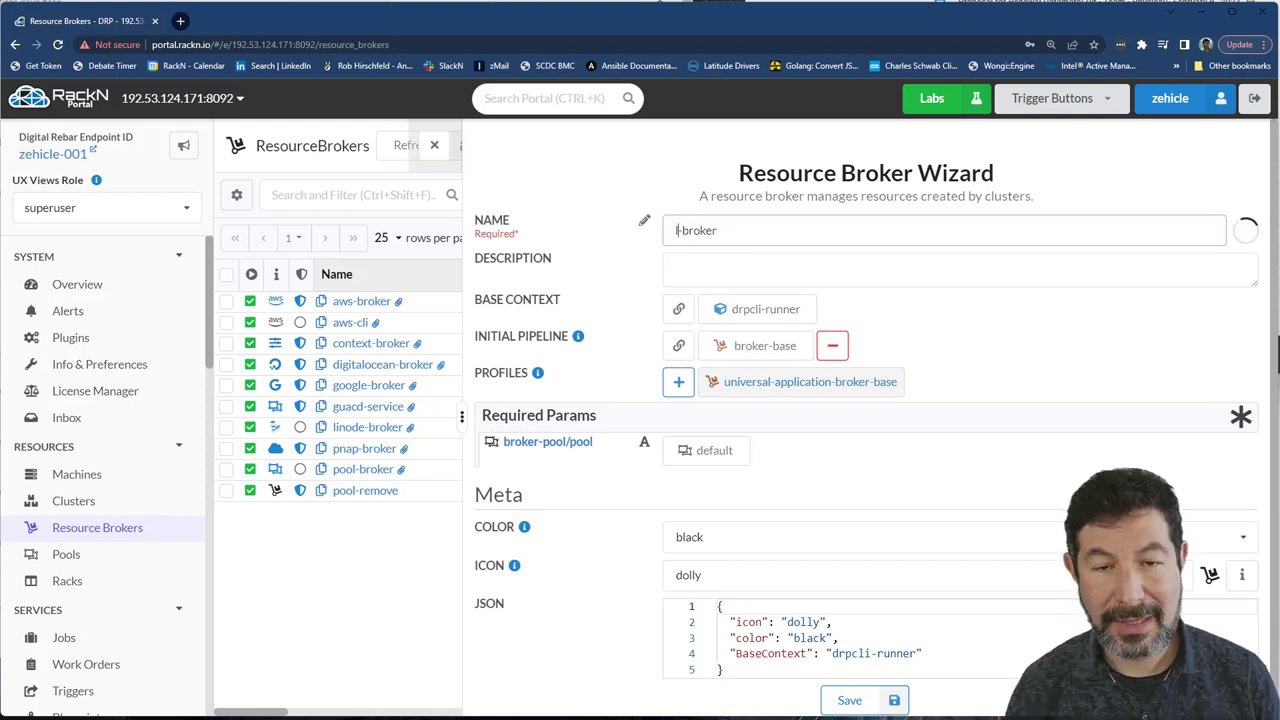
text(ab1015)
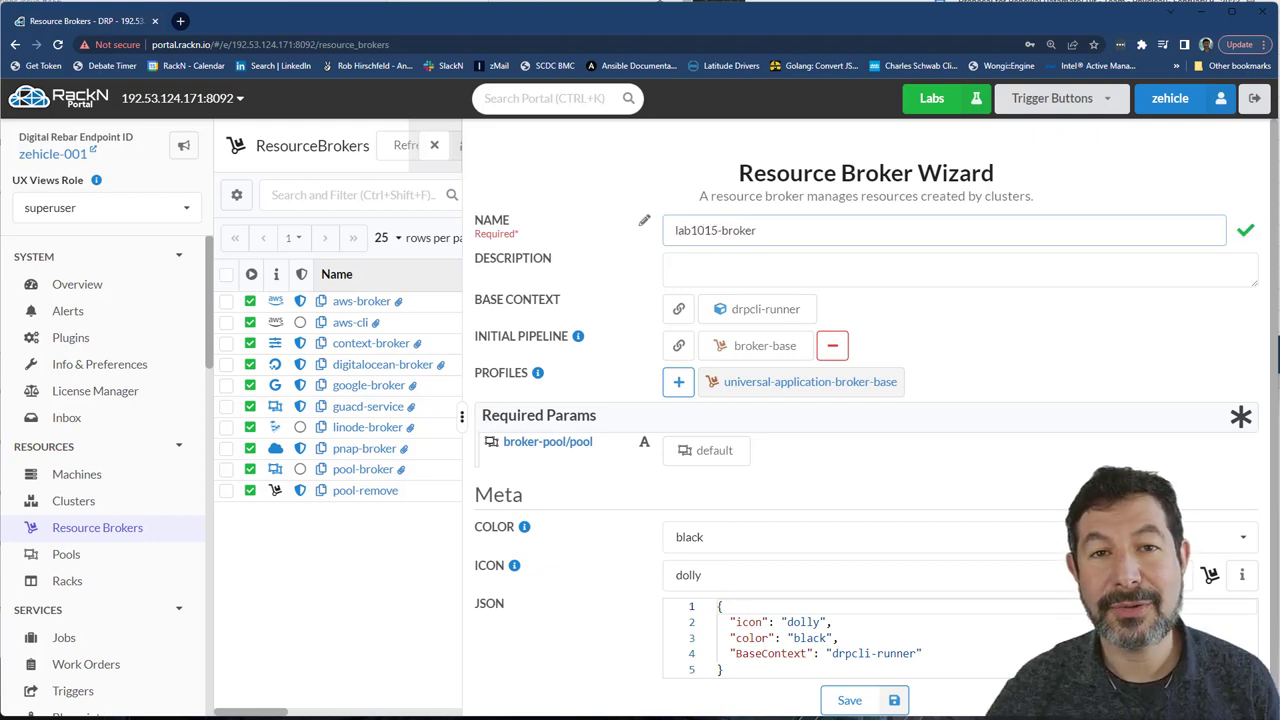
scroll(714, 450, down, 1)
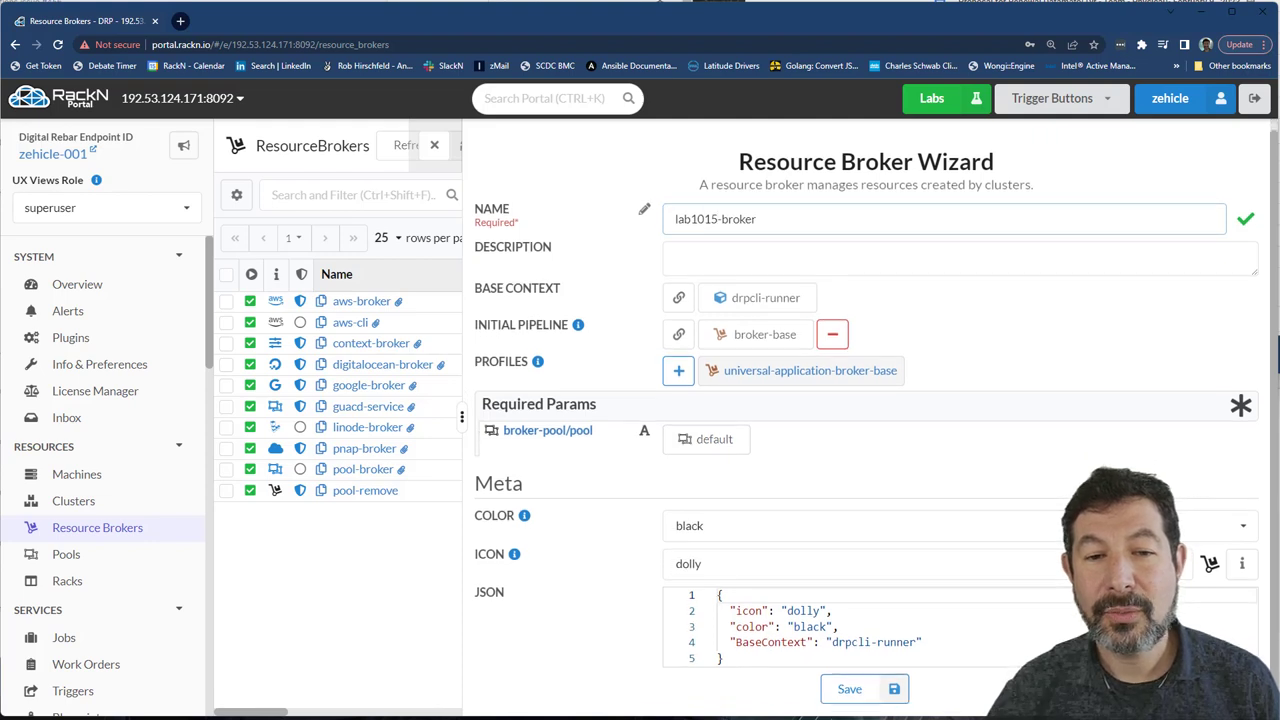
click(714, 439)
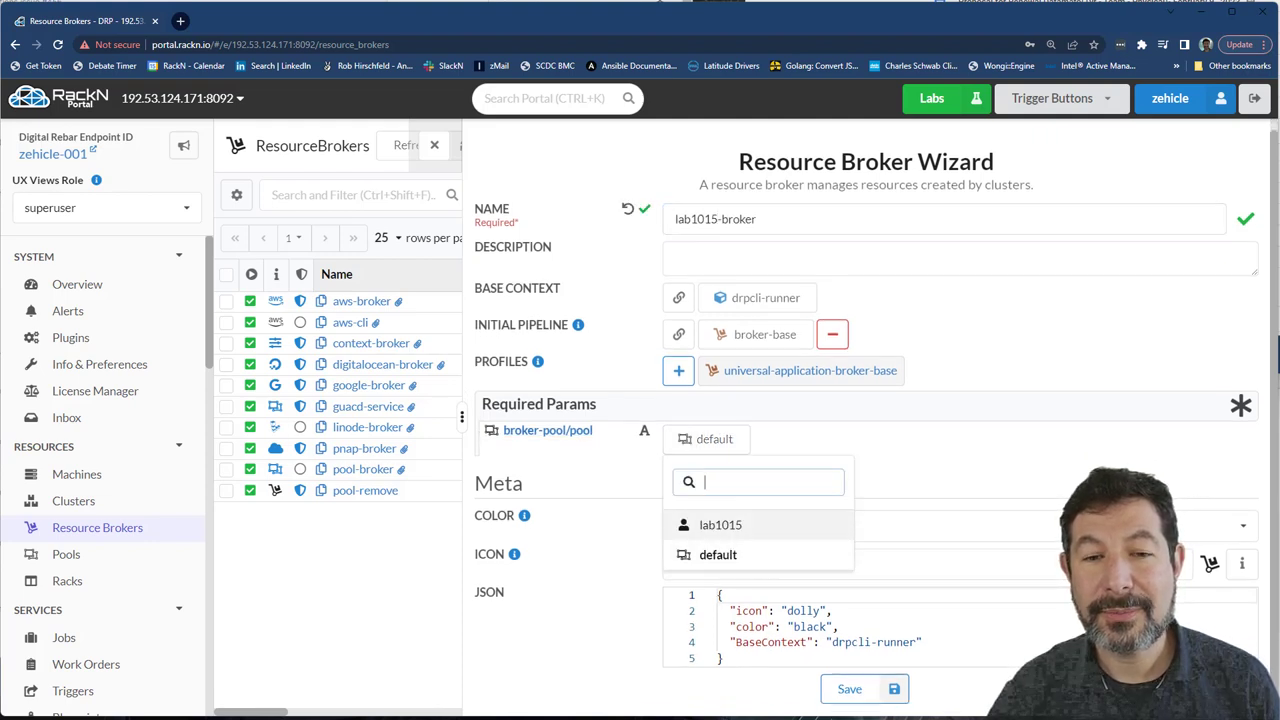
click(720, 525)
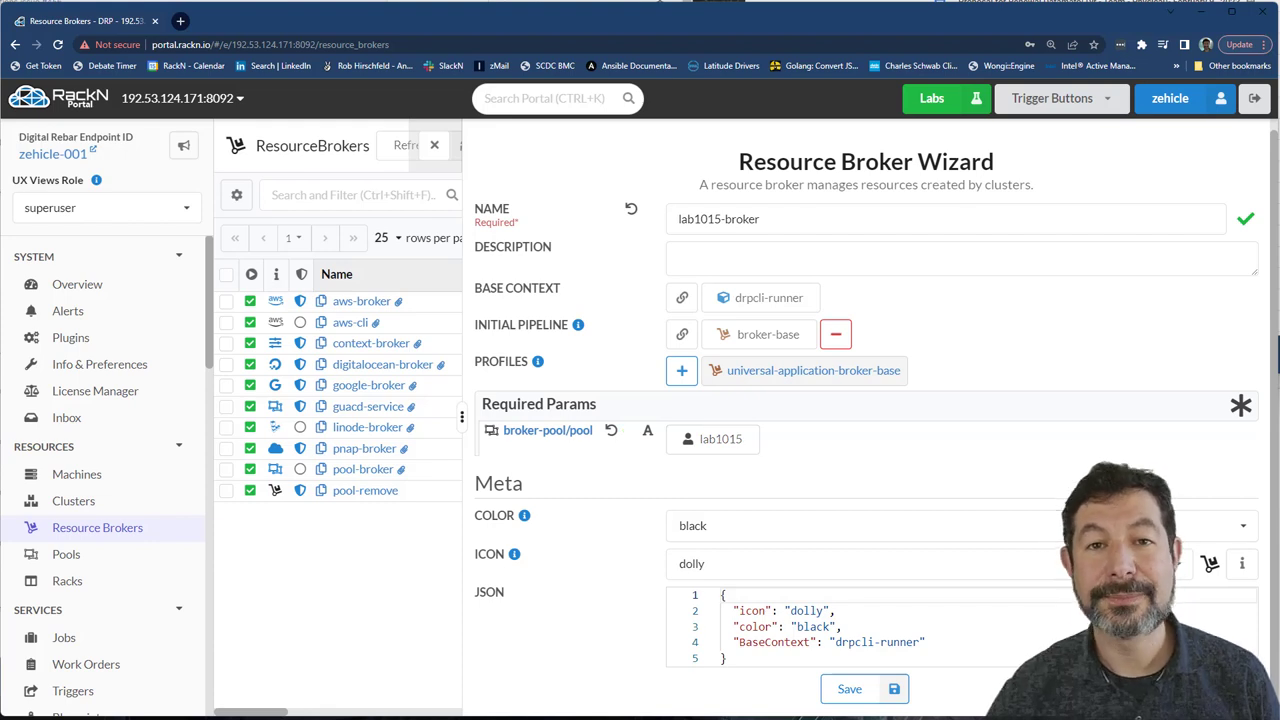
Colour the broker olive with a user icon and save it.
click(860, 525)
scroll(860, 420, up, 3)
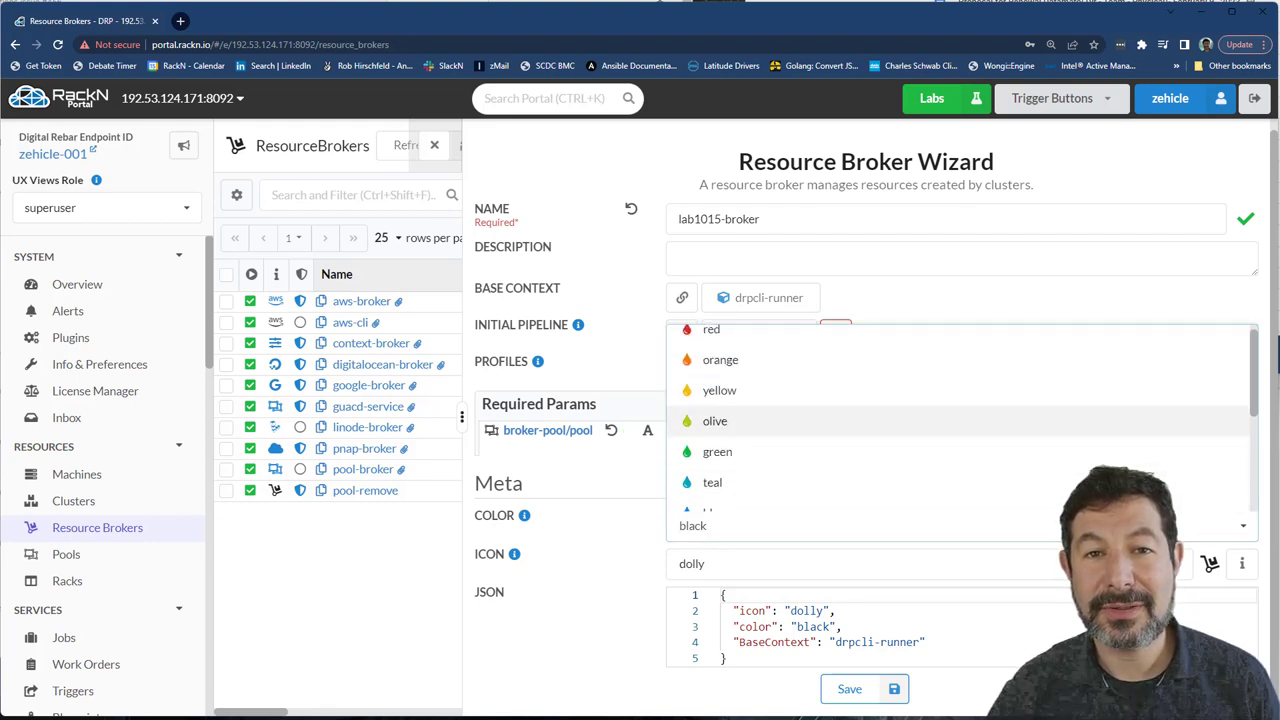
click(760, 420)
click(860, 563)
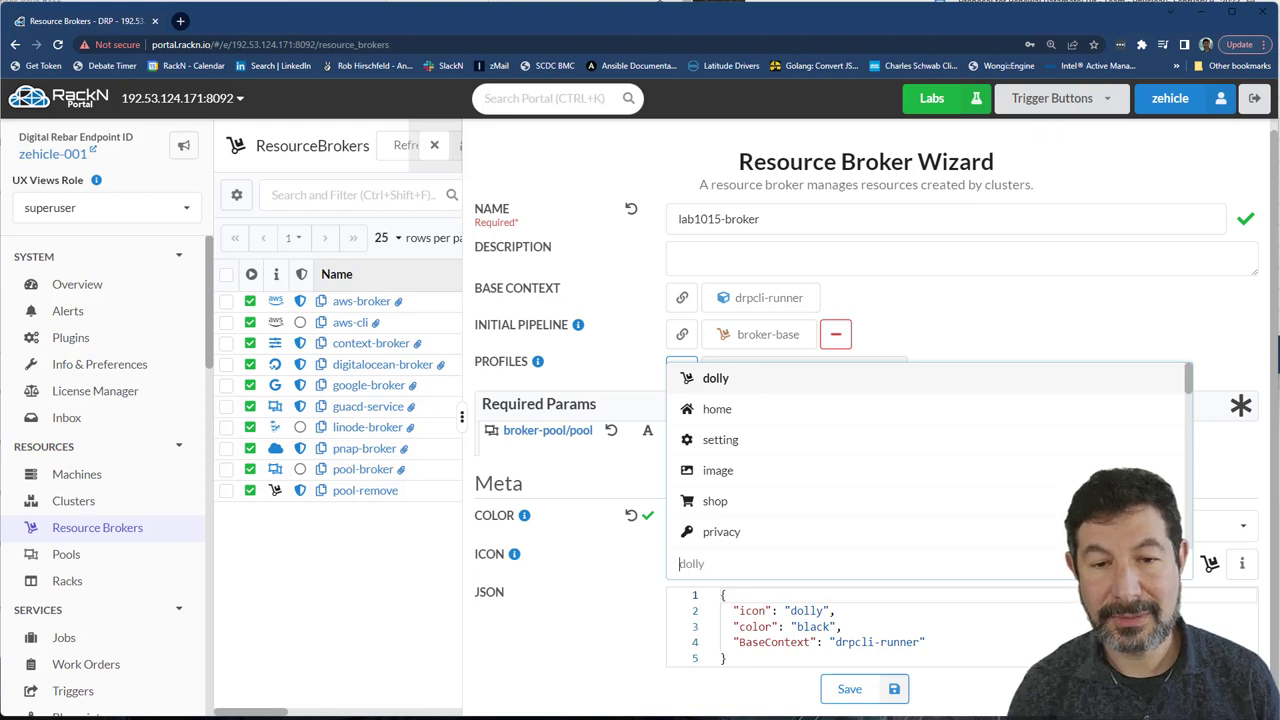
text(user)
key(Return)
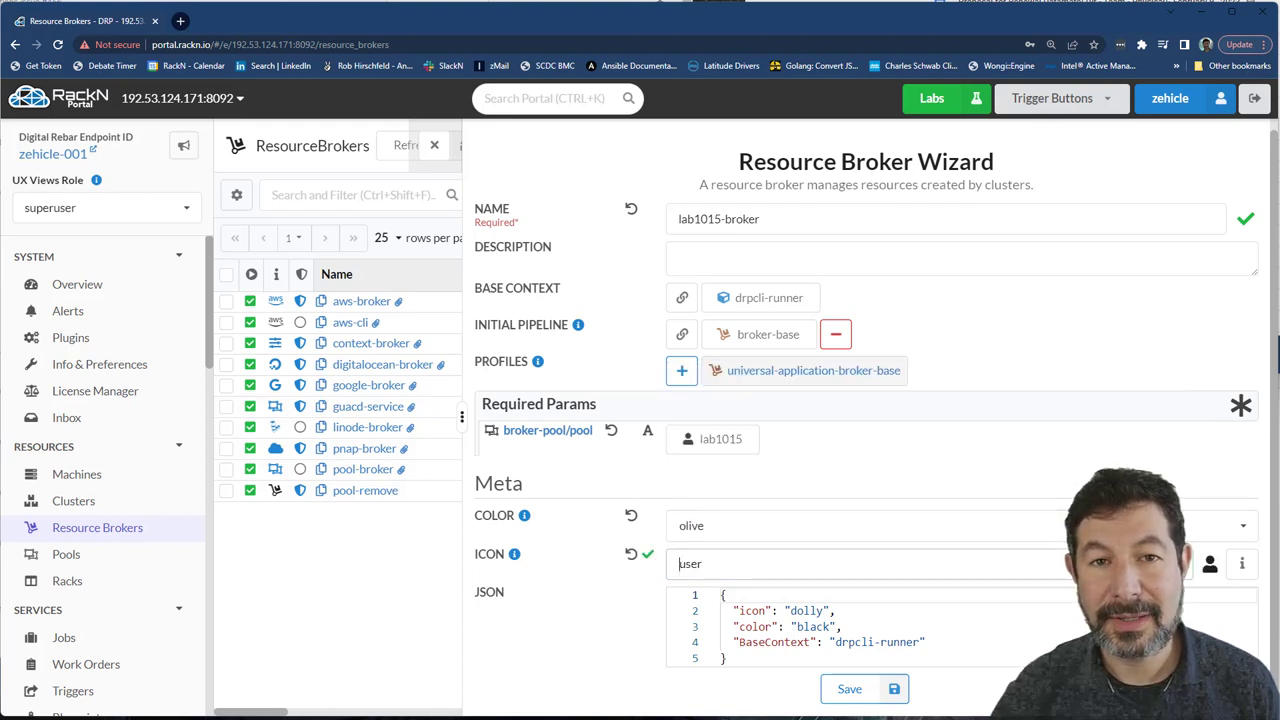
click(849, 688)
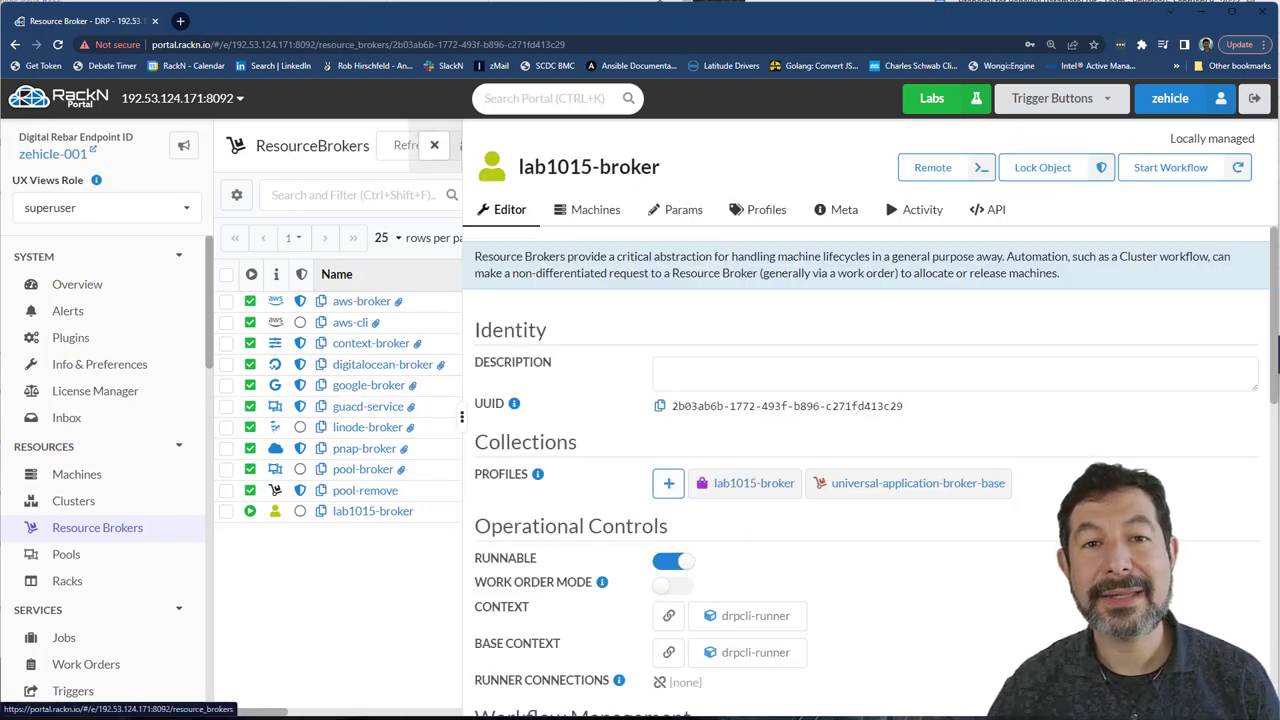
Close the broker details and return to the Machines list.
click(97, 527)
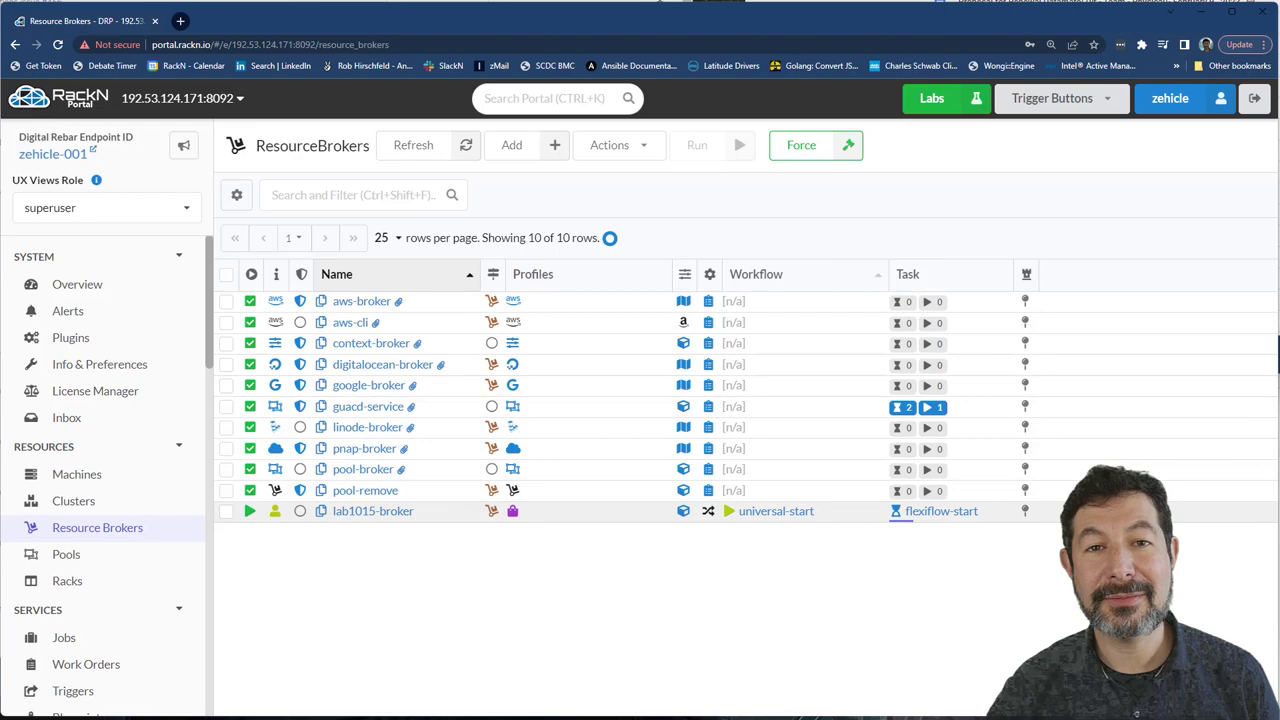
click(76, 474)
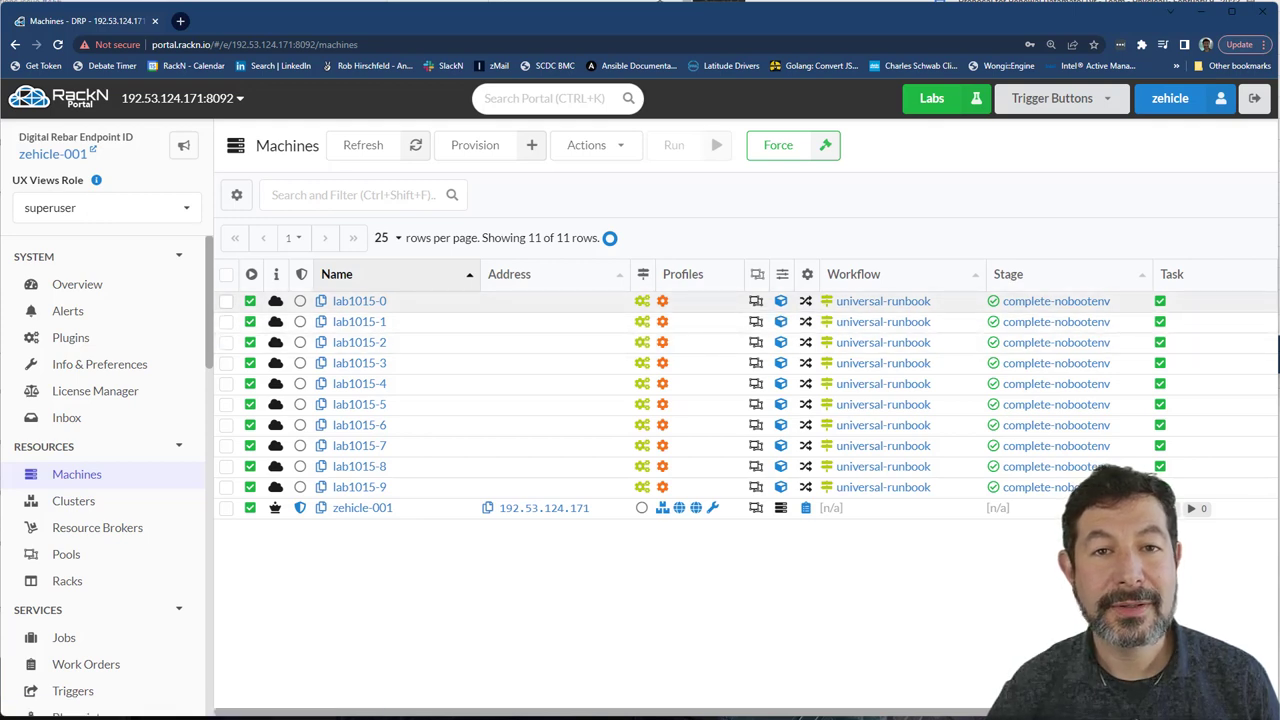
Insert the ten selected lab1015 machines into pool lab1015 via Actions > Pools and commit.
click(225, 300)
shift+click(225, 486)
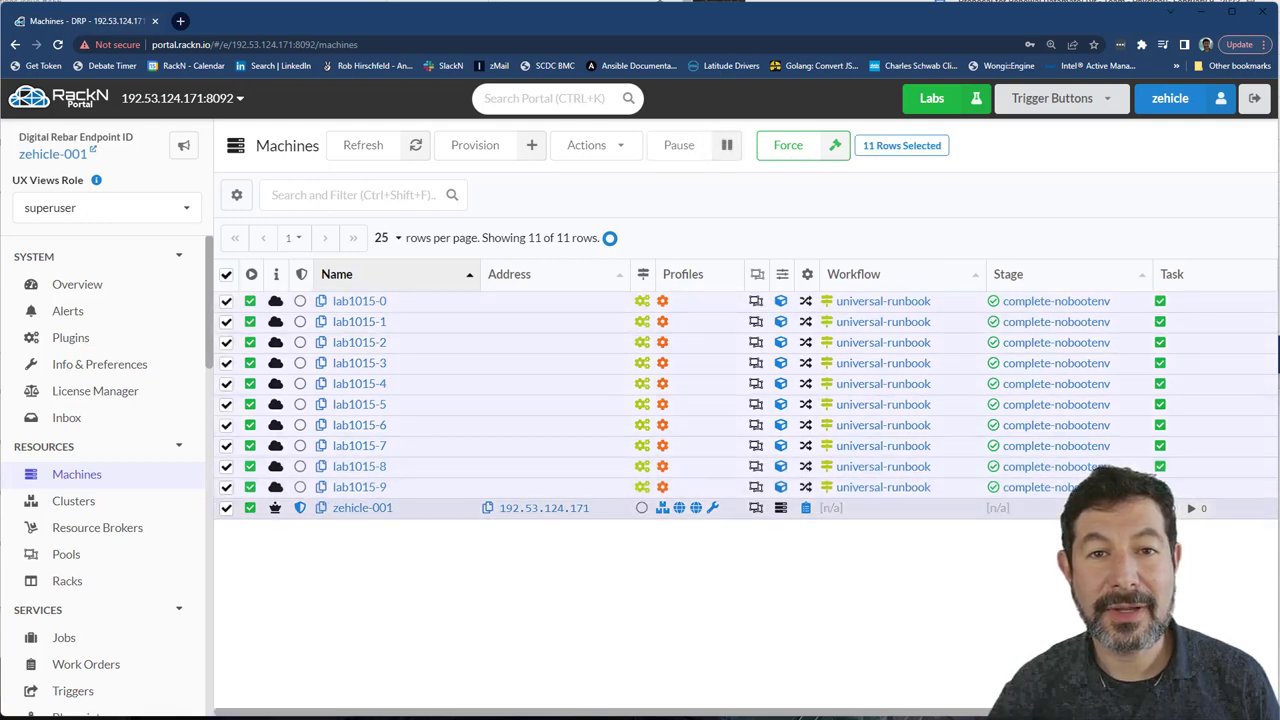
click(595, 145)
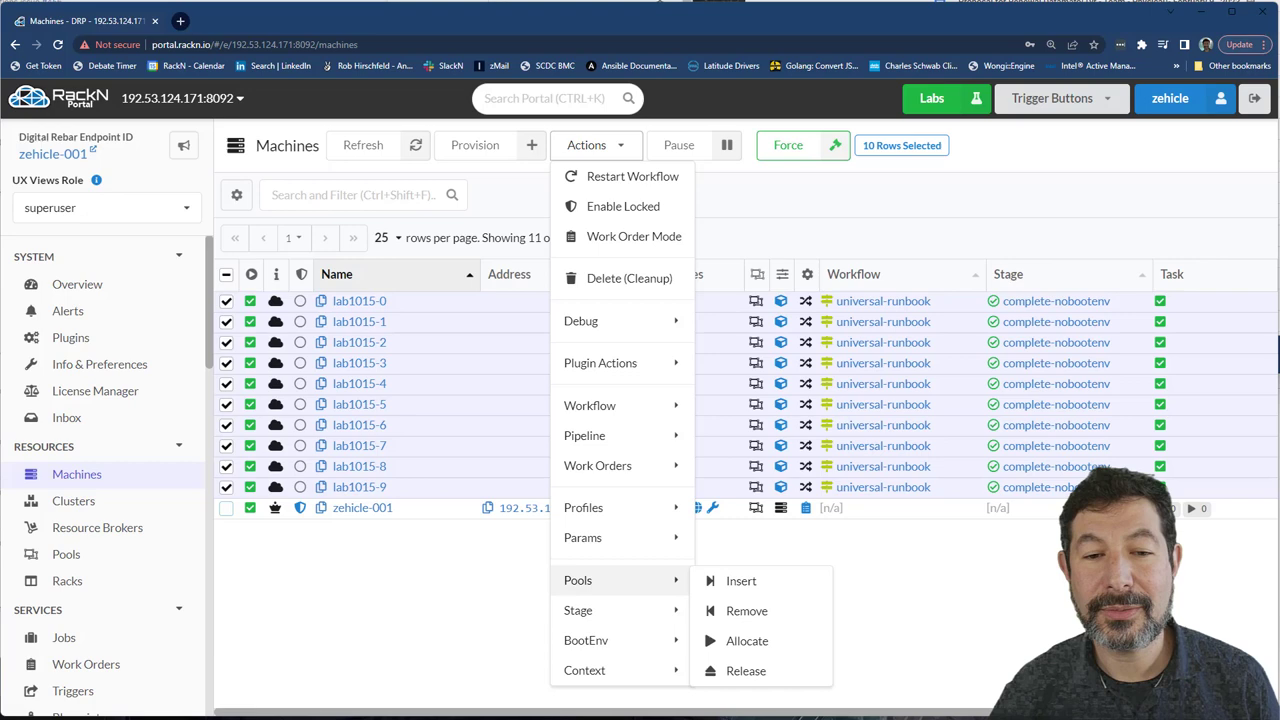
click(740, 580)
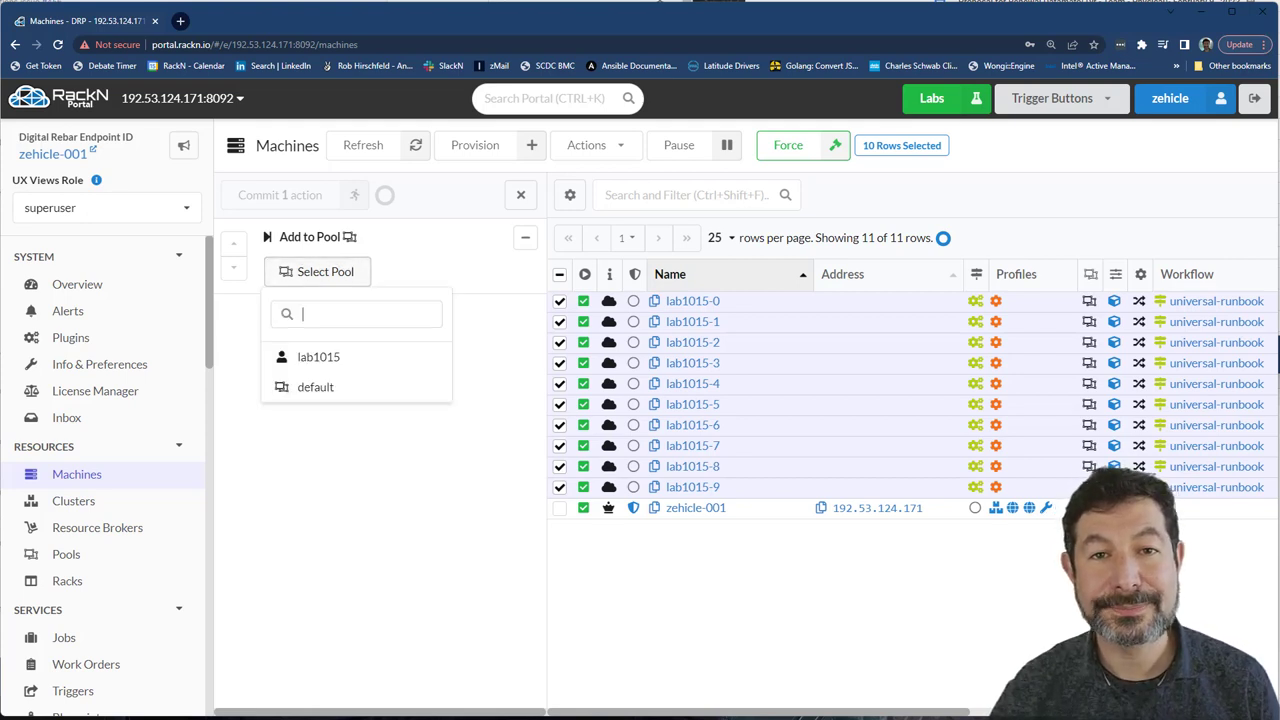
click(318, 357)
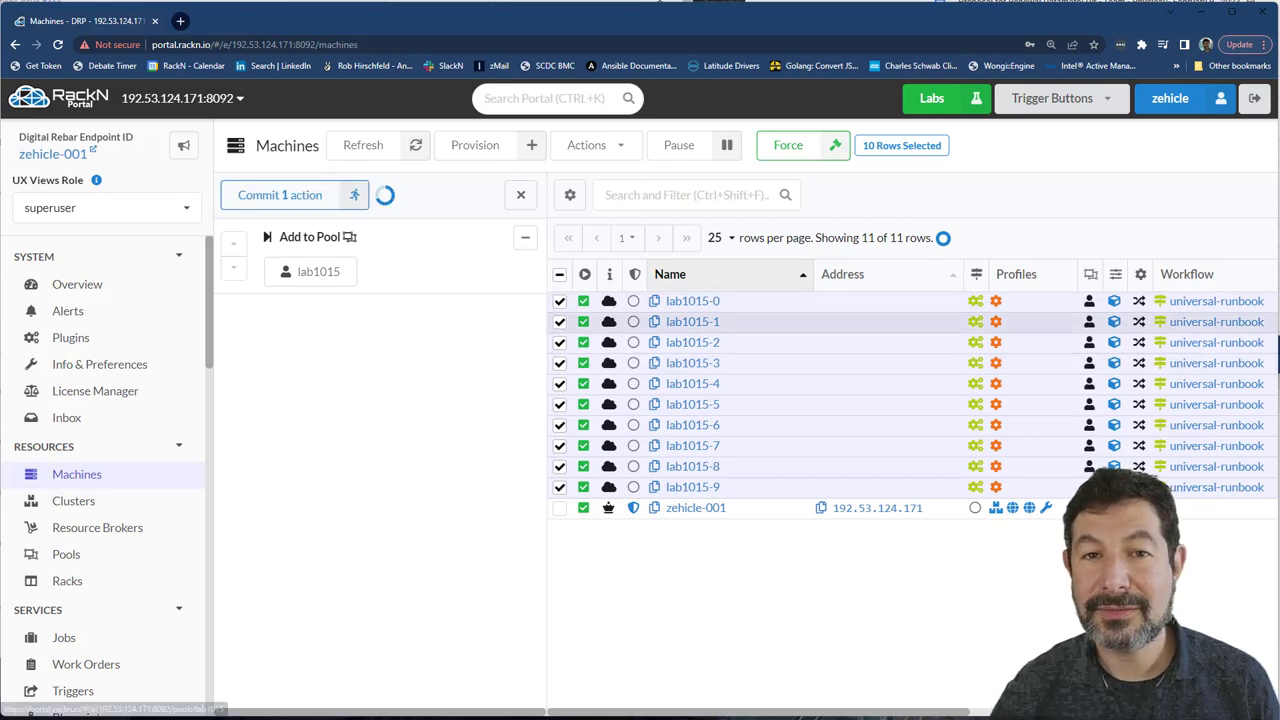
click(520, 194)
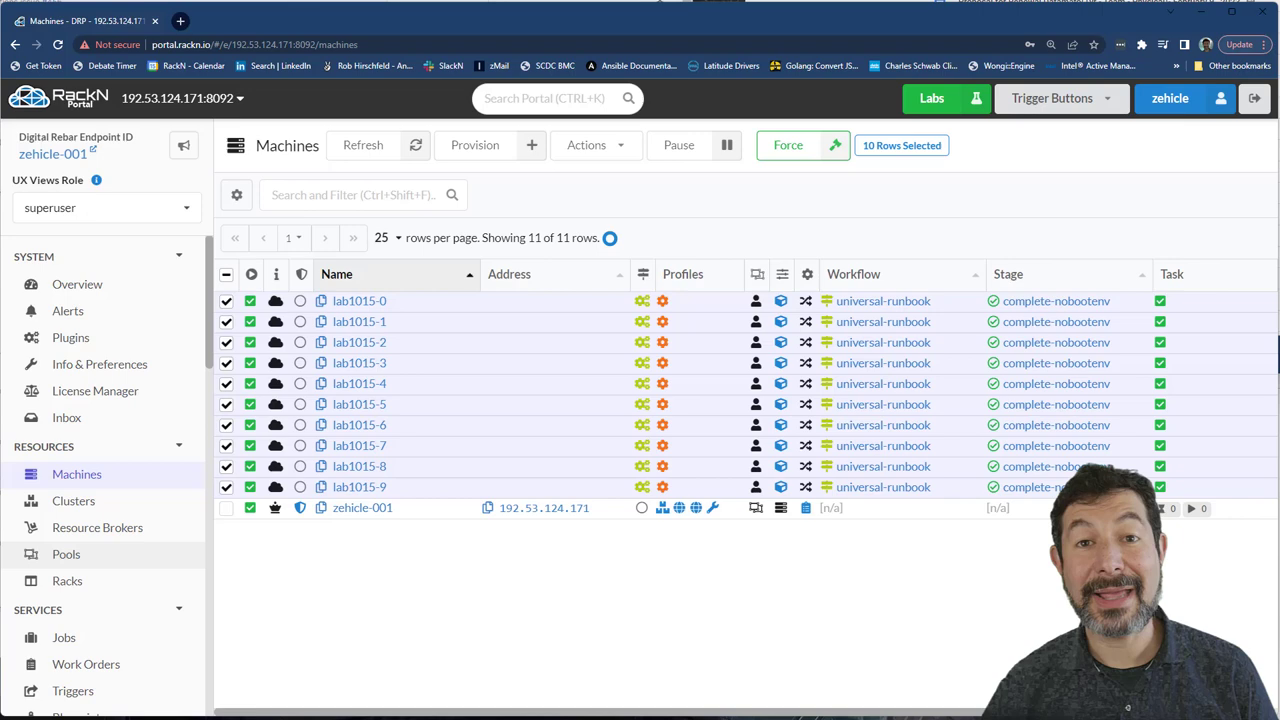
Start a cluster named square using lab1015-broker with a count of 5.
click(73, 500)
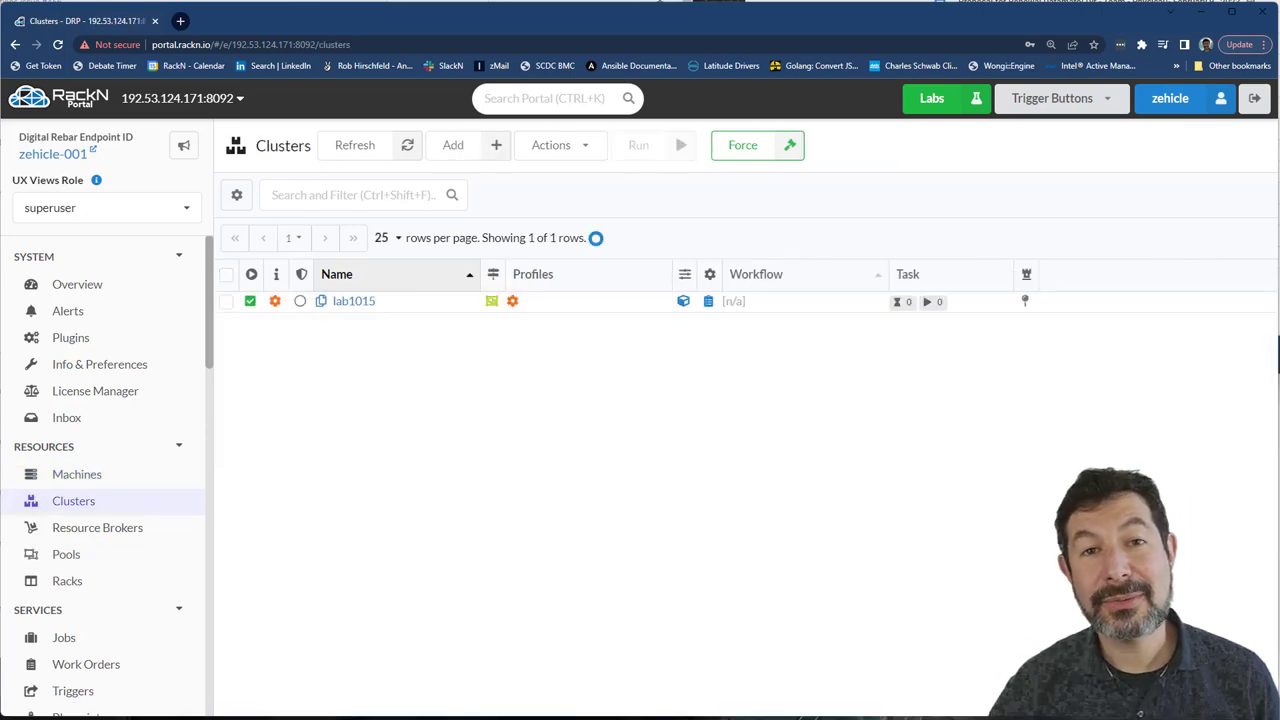
click(453, 145)
text(square)
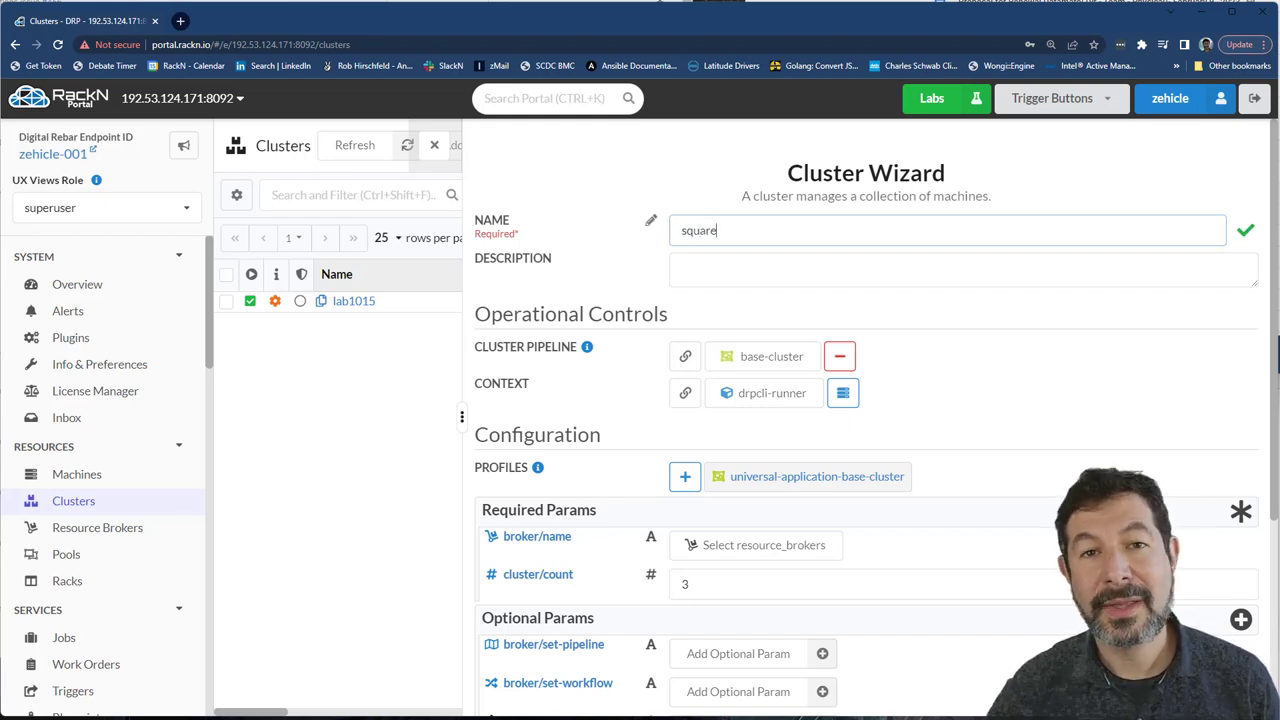
scroll(760, 400, down, 2)
scroll(760, 400, down, 3)
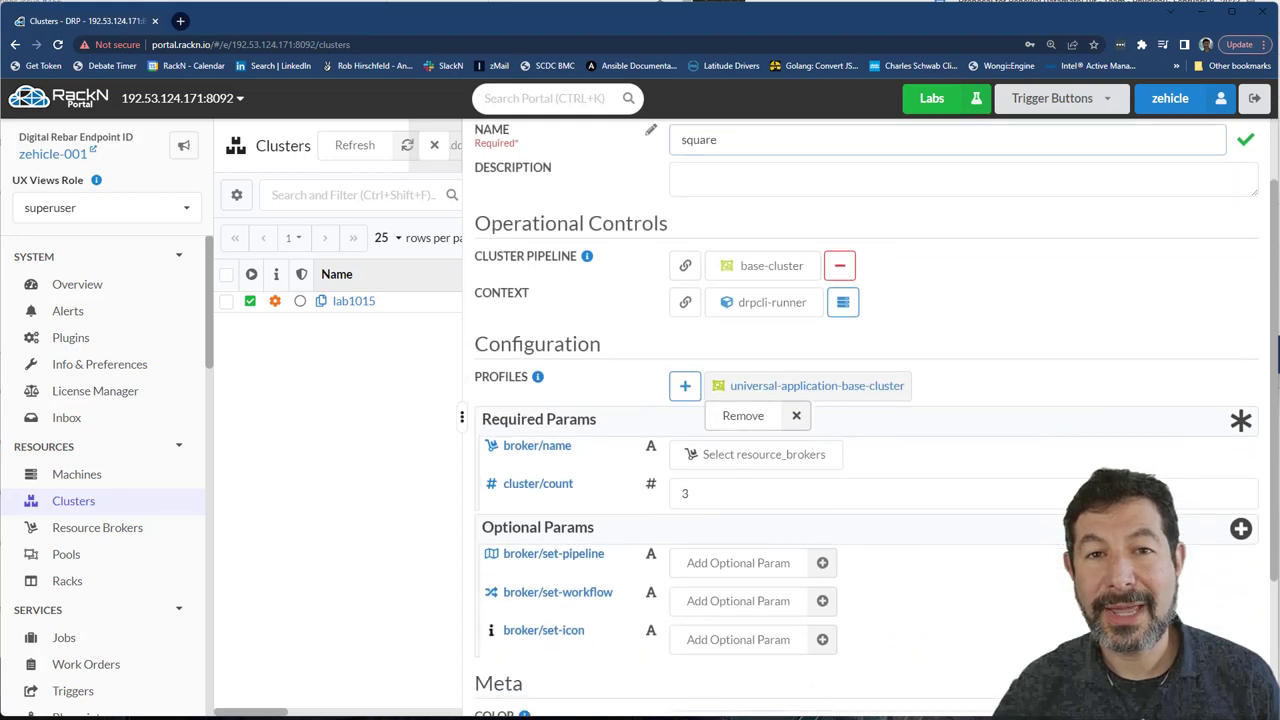
click(760, 411)
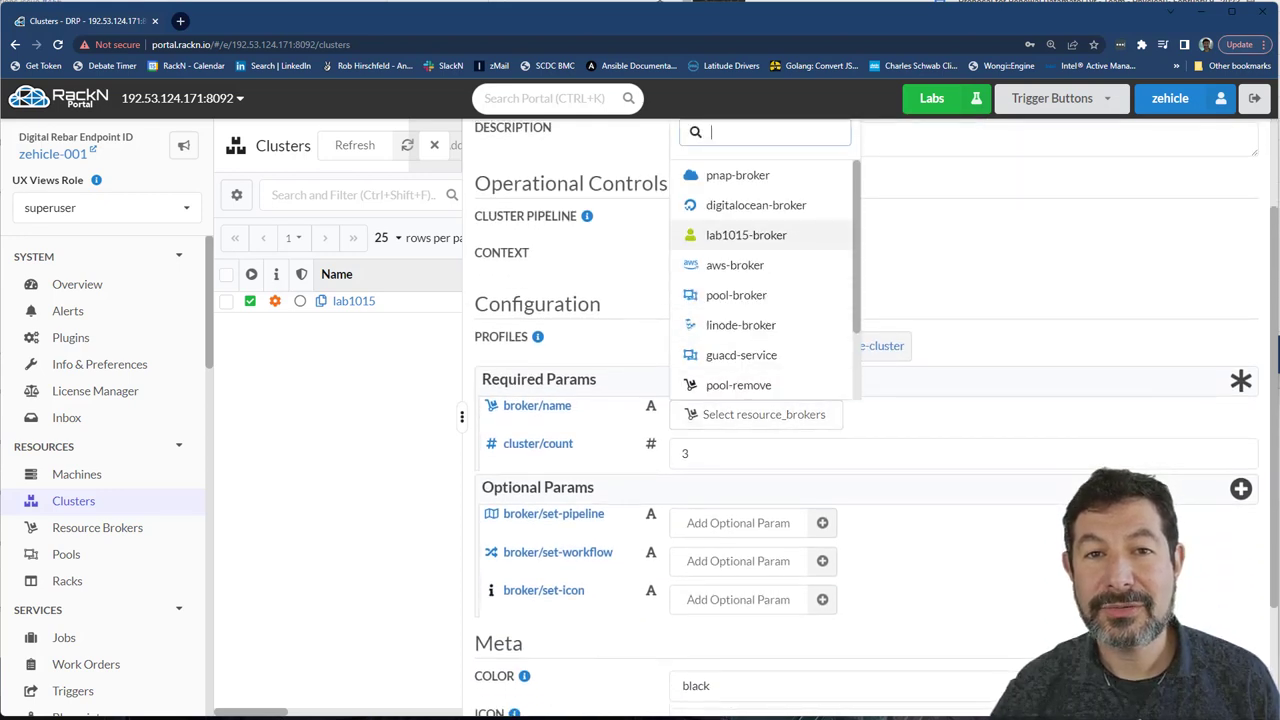
click(746, 235)
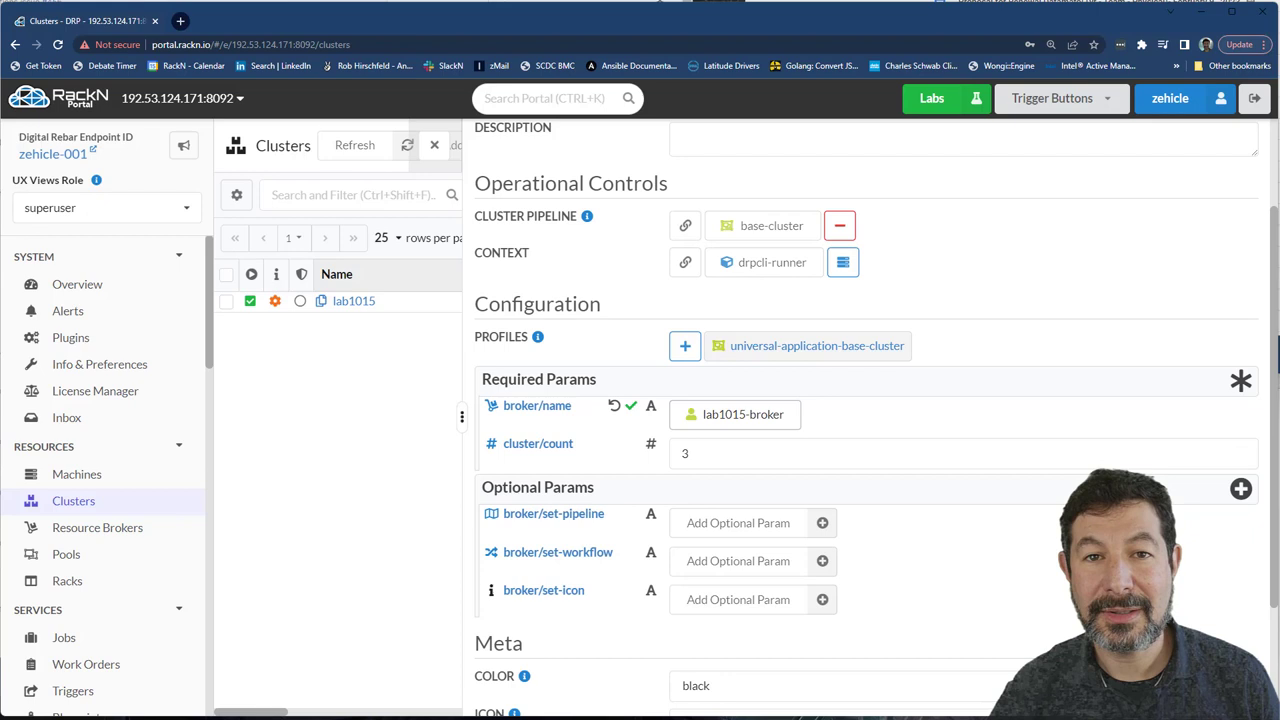
scroll(760, 400, down, 3)
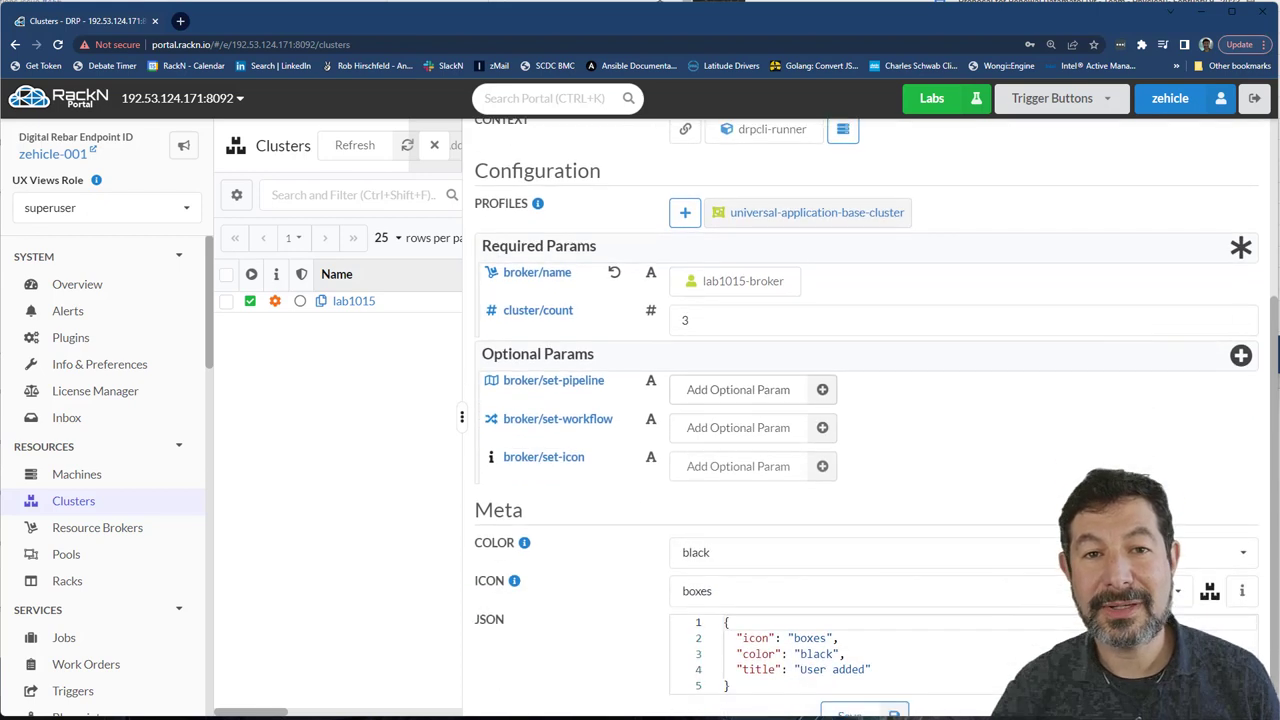
click(760, 320)
text(5)
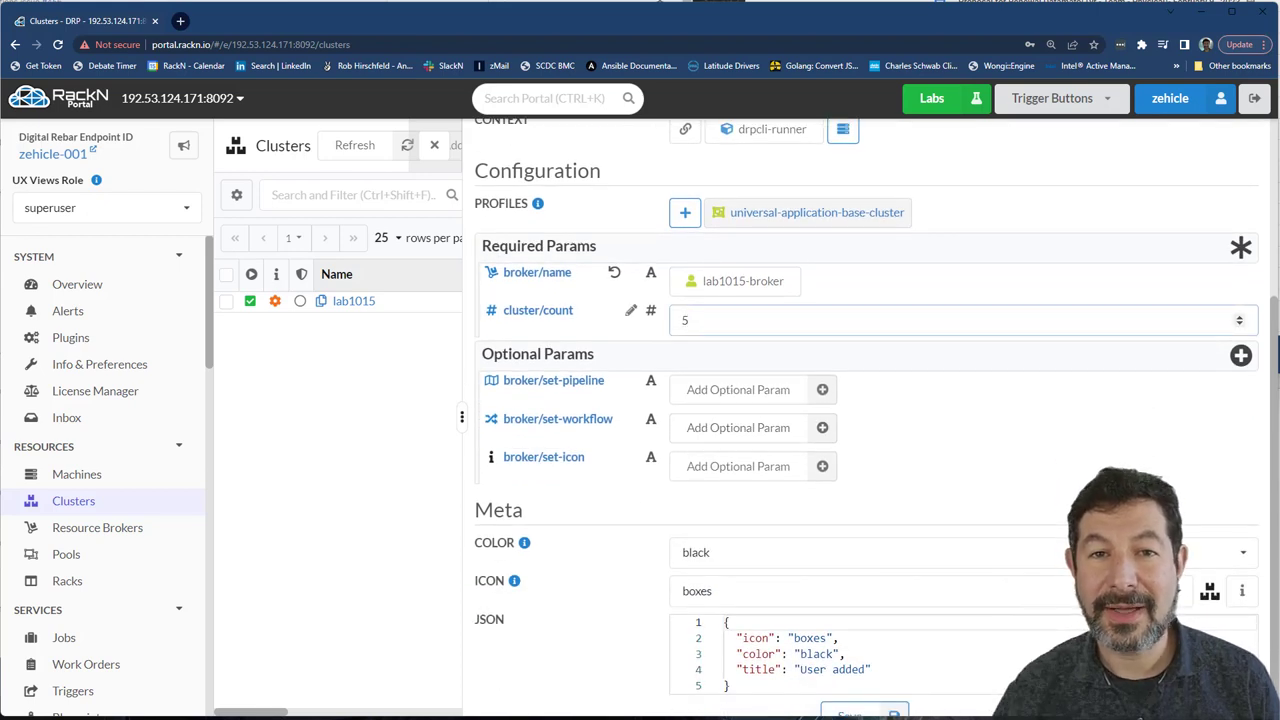
scroll(760, 400, down, 1)
Give the square cluster red colour and the square icon, then save it.
click(960, 525)
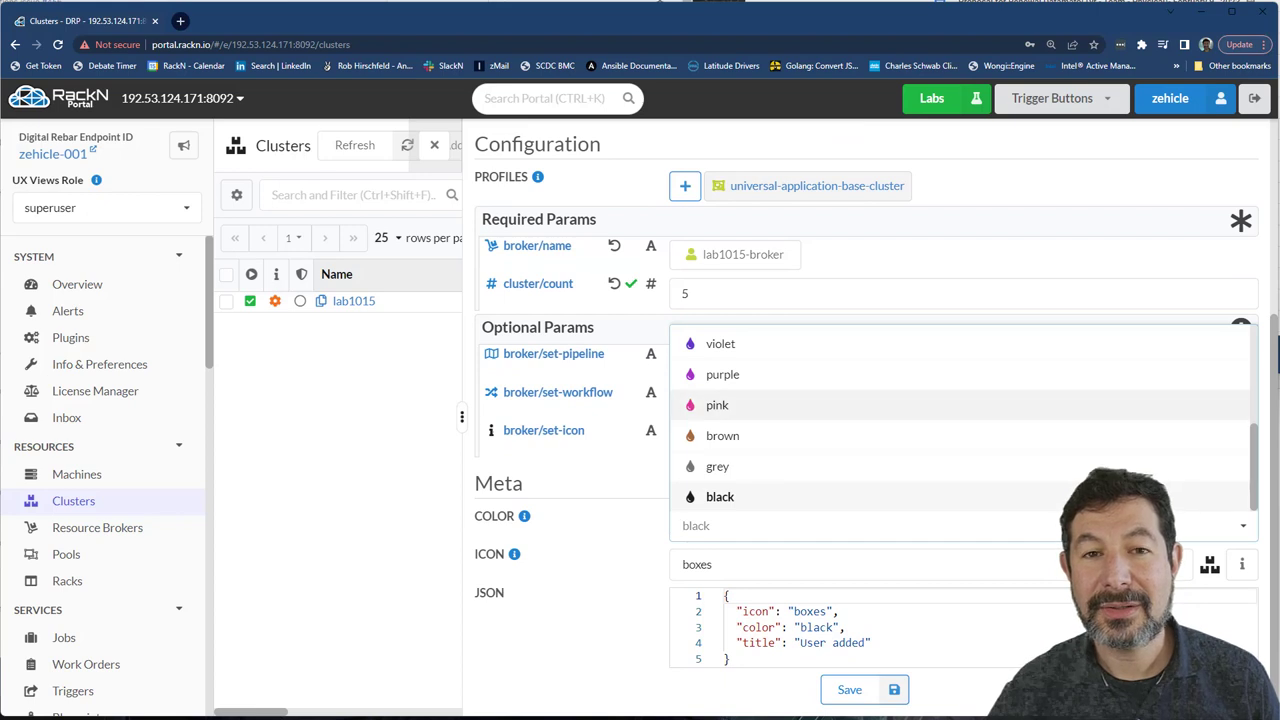
scroll(760, 420, up, 5)
click(715, 335)
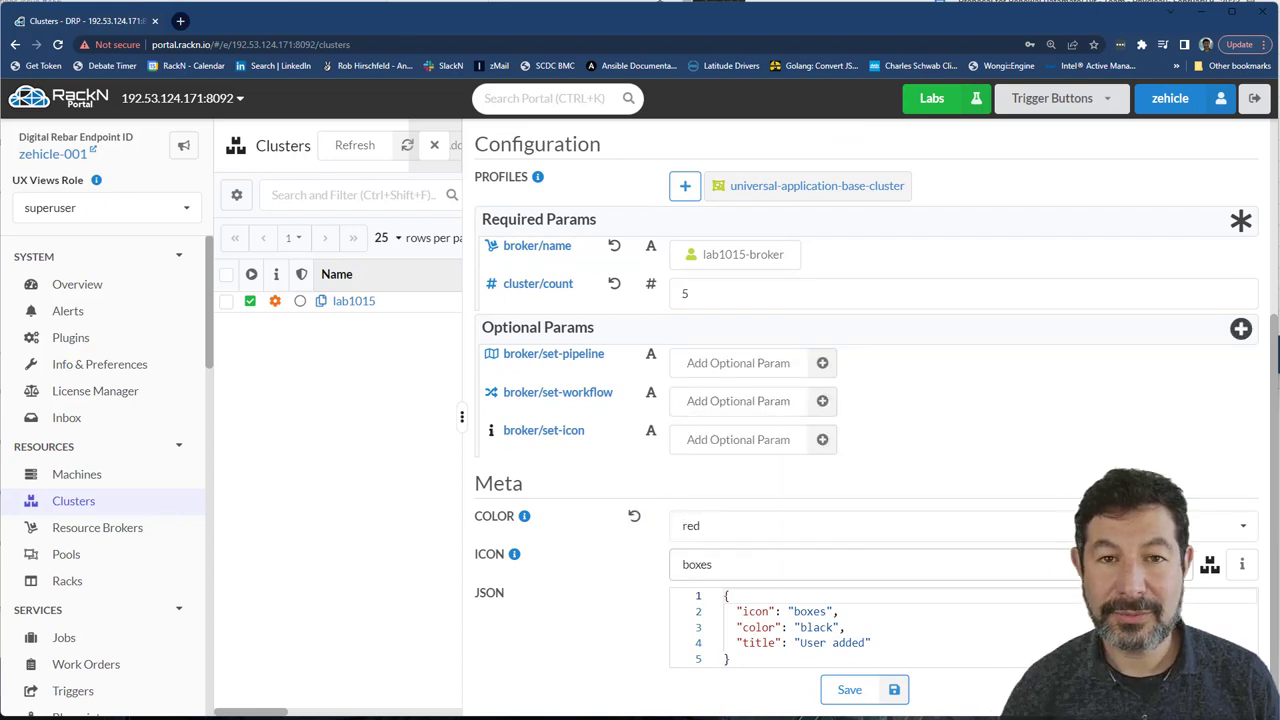
click(870, 564)
text(a)
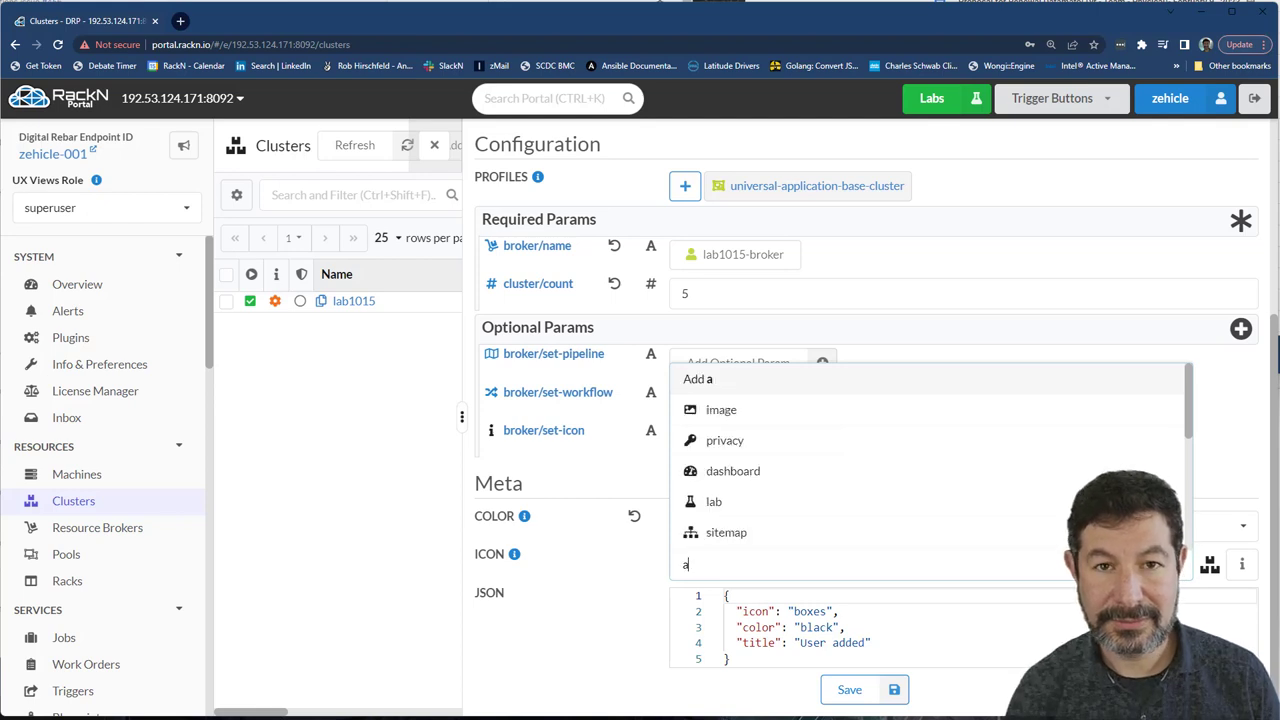
text(qu)
key(BackSpace)
key(BackSpace)
key(BackSpace)
text(sq)
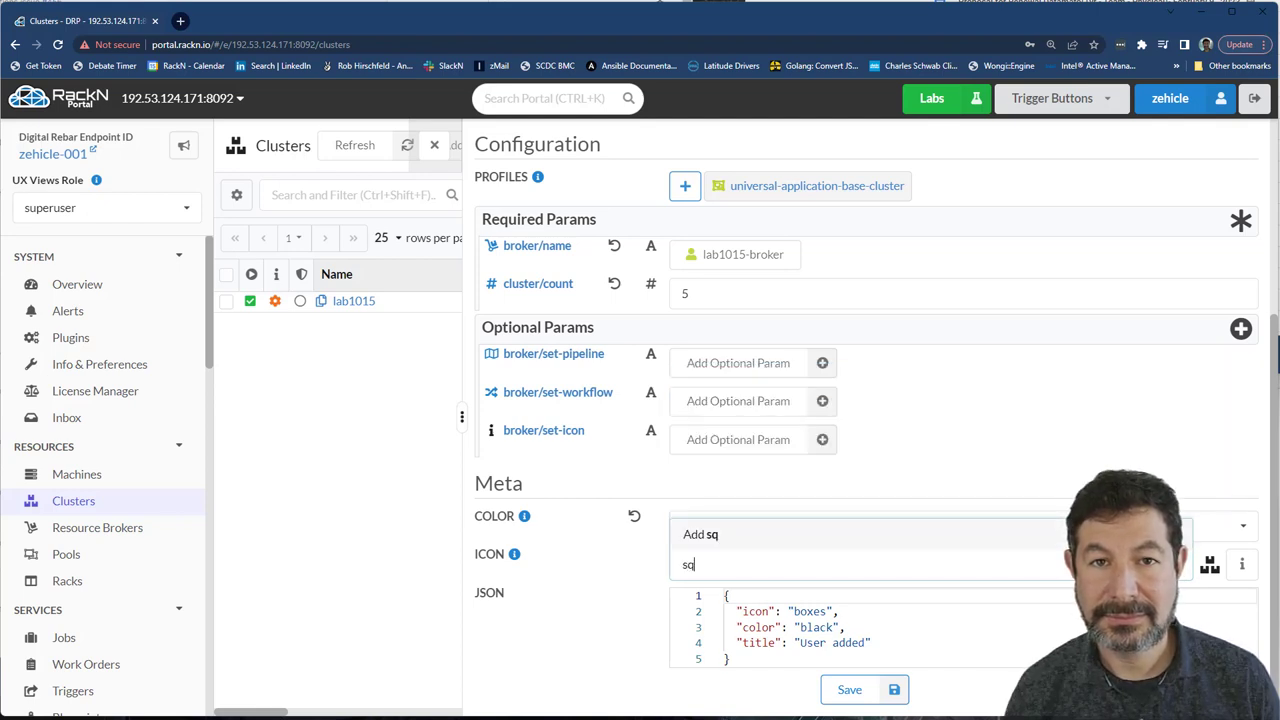
text(uare)
key(Return)
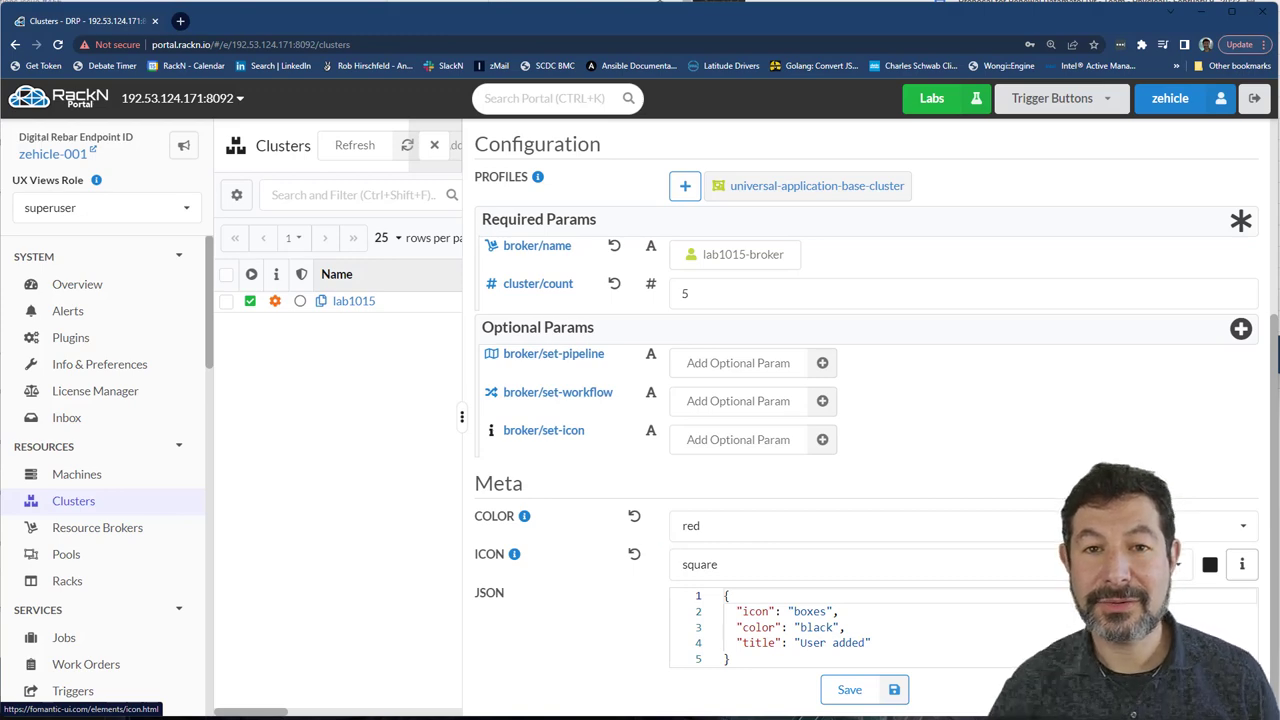
click(849, 689)
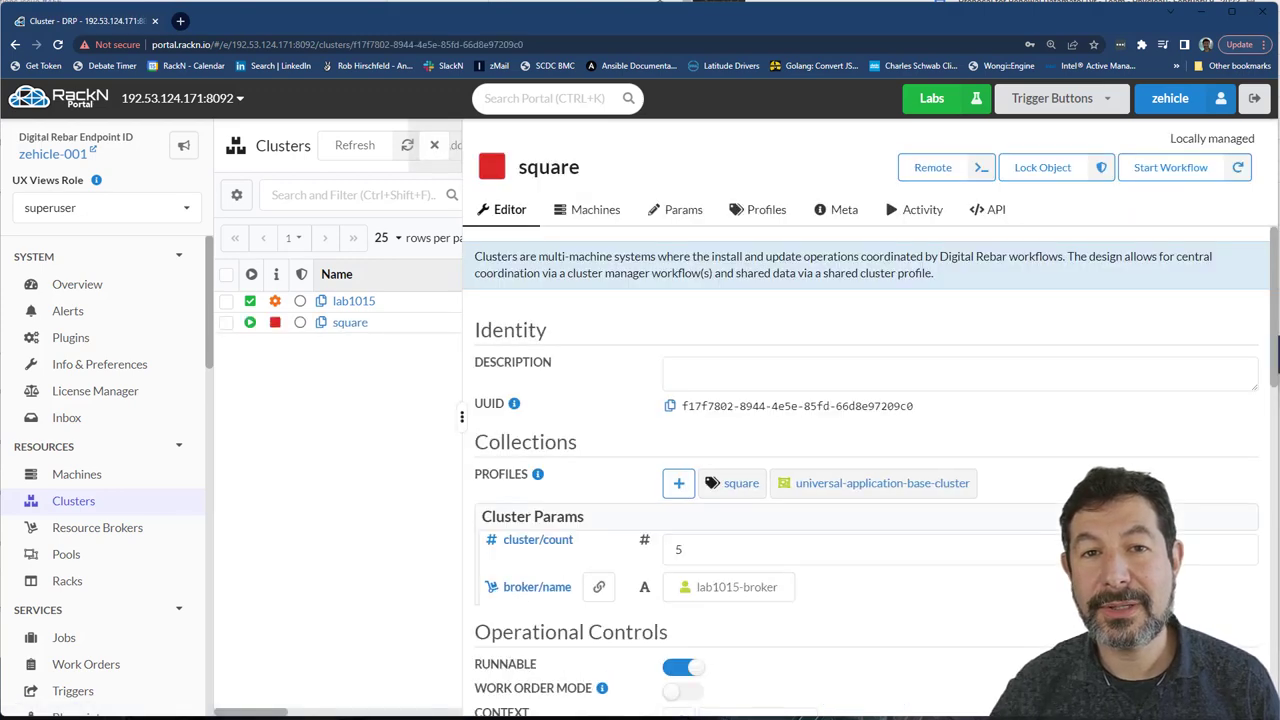
Check the square cluster's Activity, close its details and go to the Machines list.
click(922, 209)
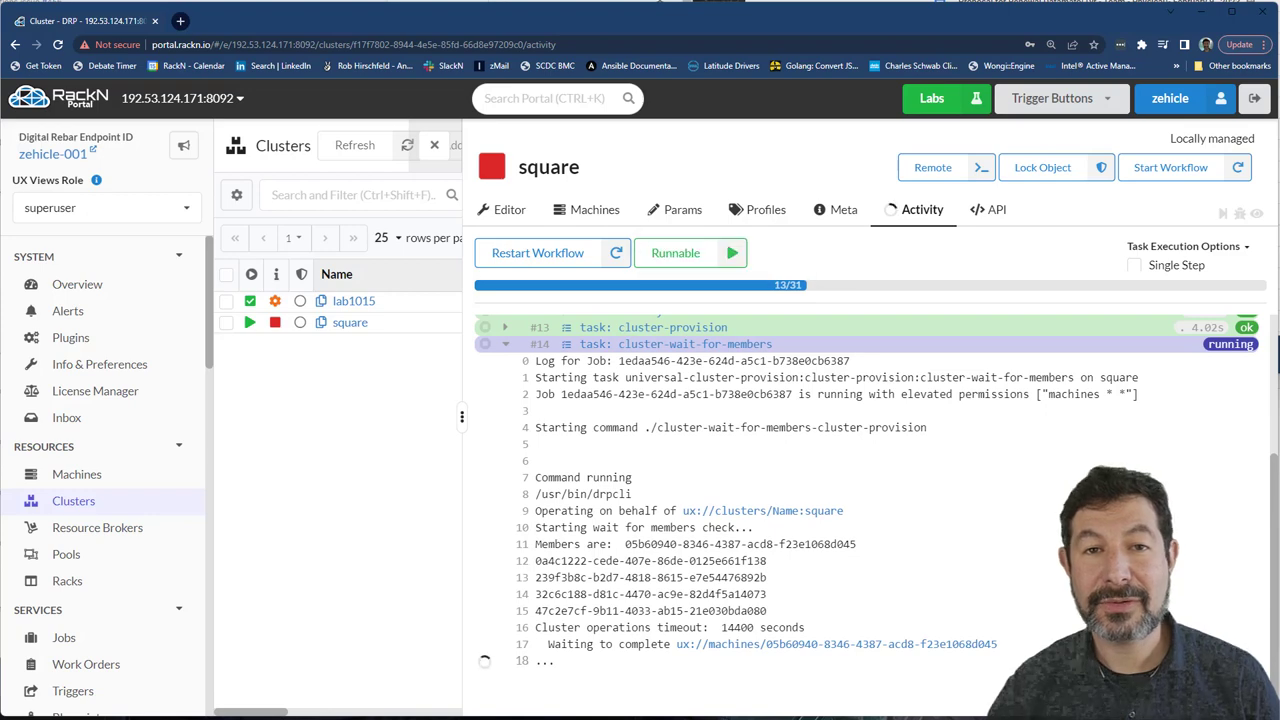
click(434, 145)
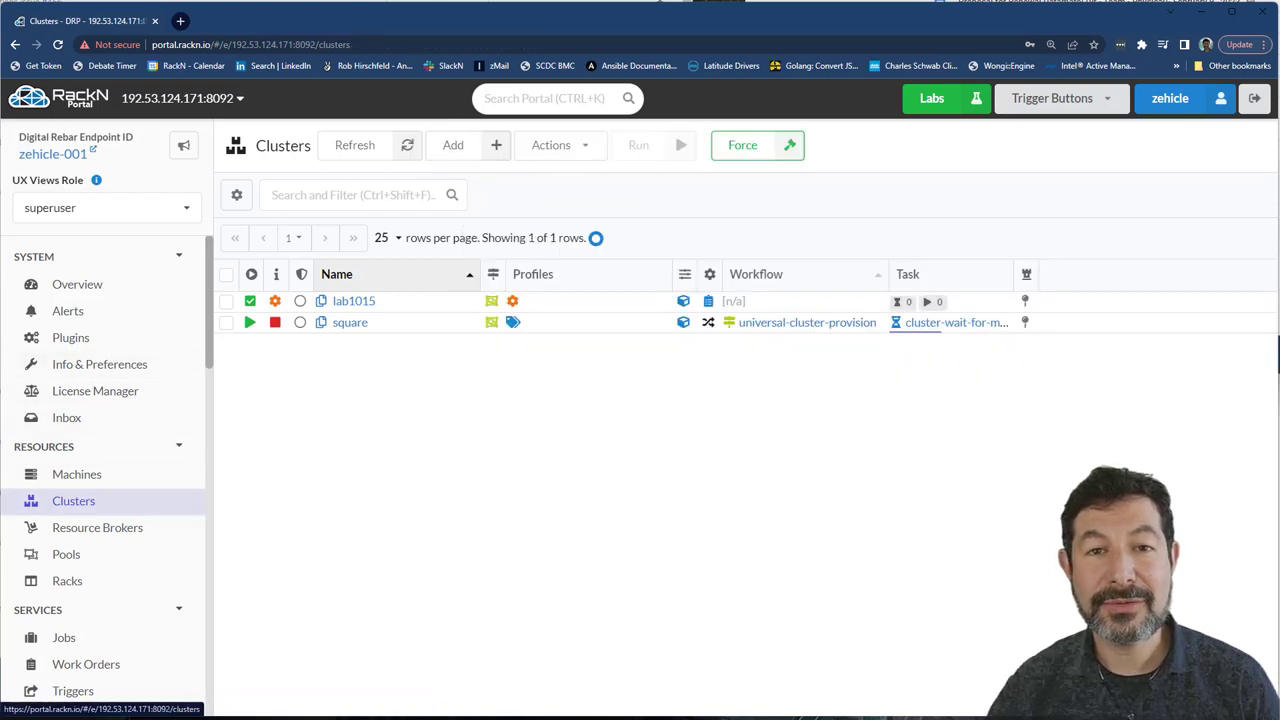
click(76, 474)
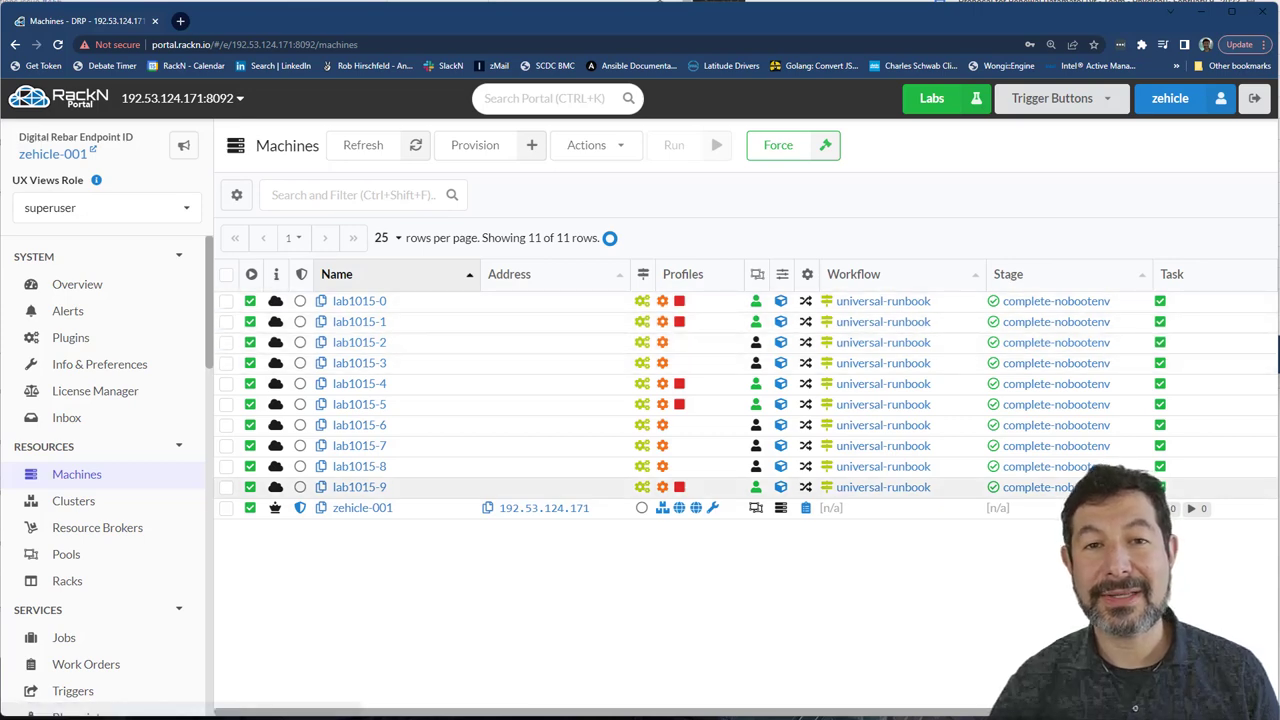
Start a new cluster named circle using lab1015-broker as its resource broker.
click(73, 500)
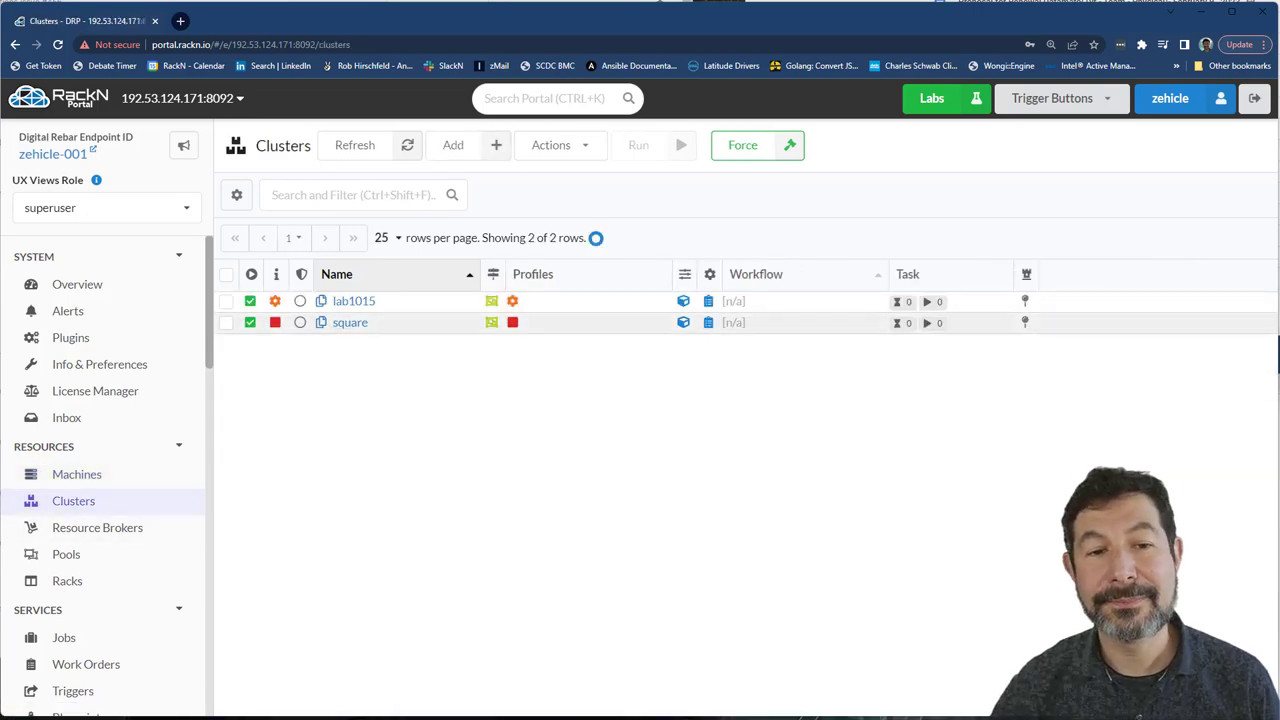
click(453, 145)
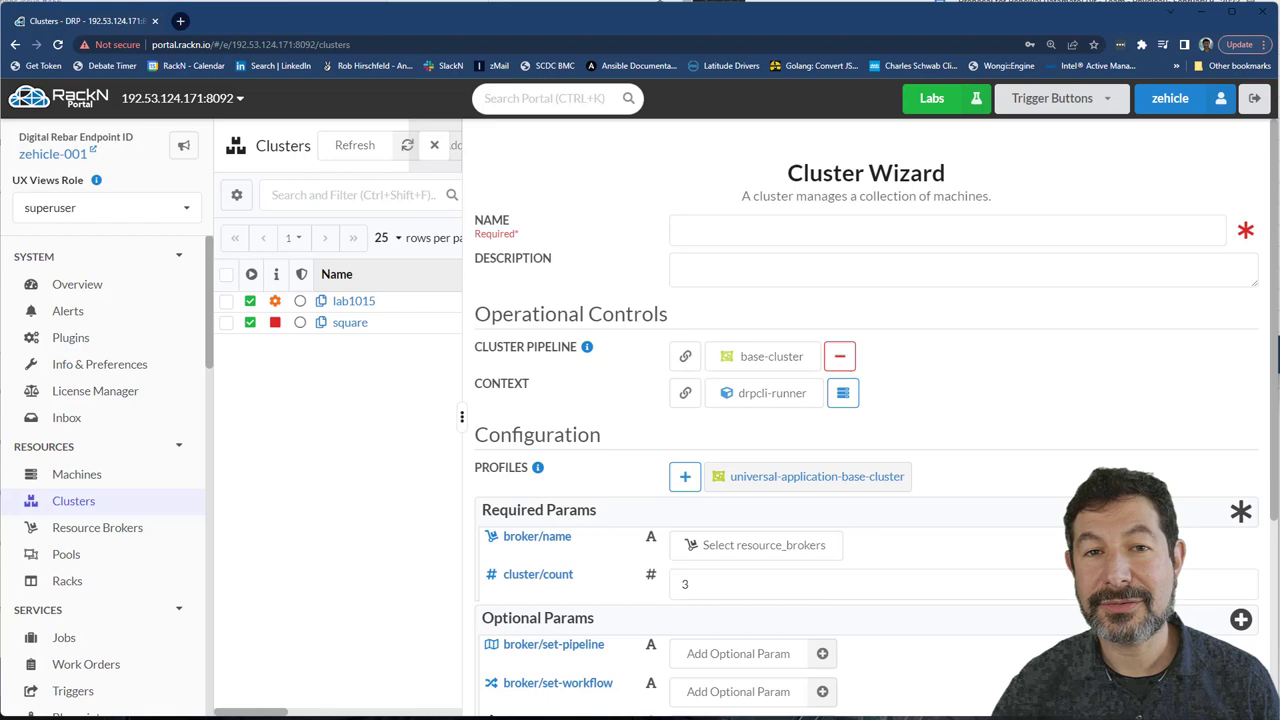
text(cicle)
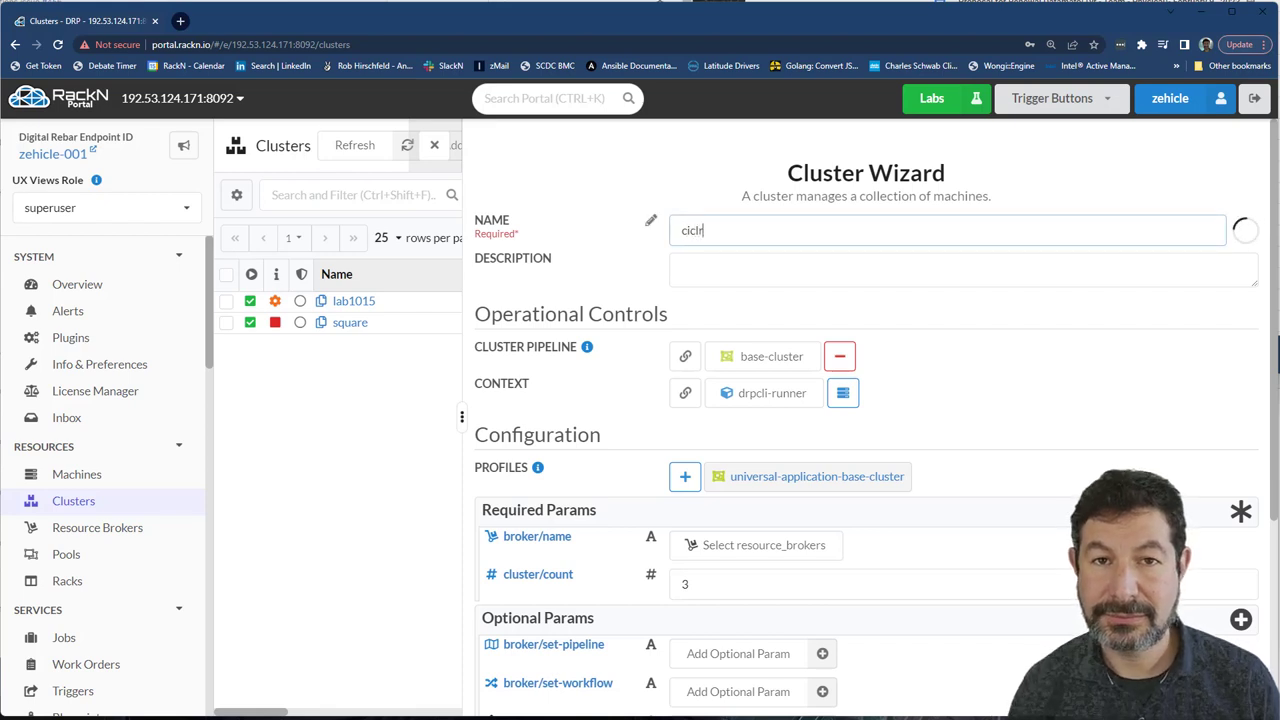
key(Tab)
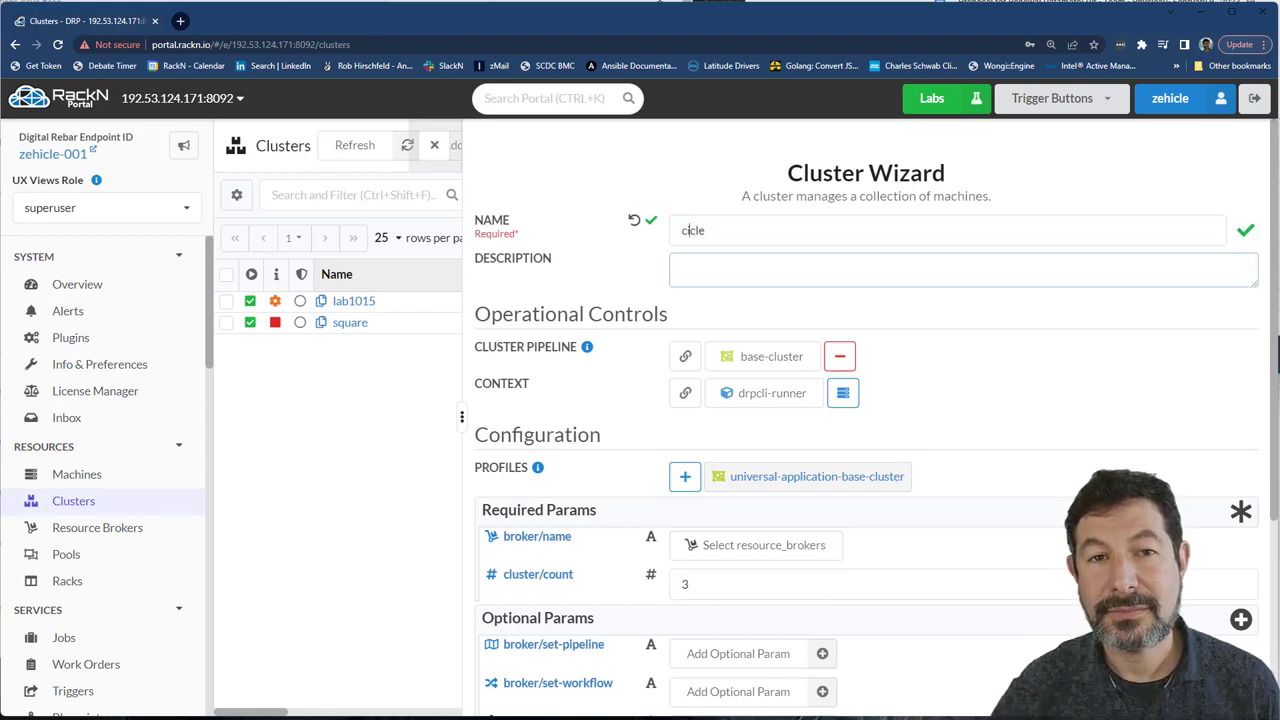
text(r)
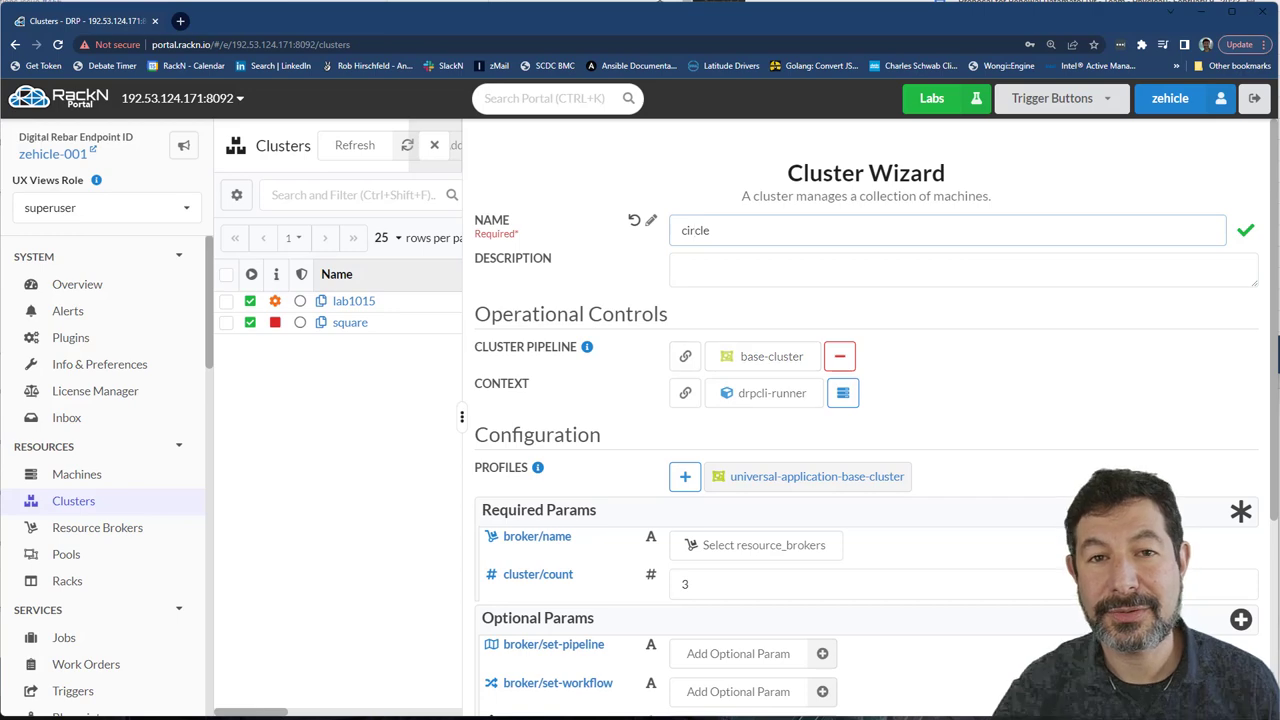
click(756, 545)
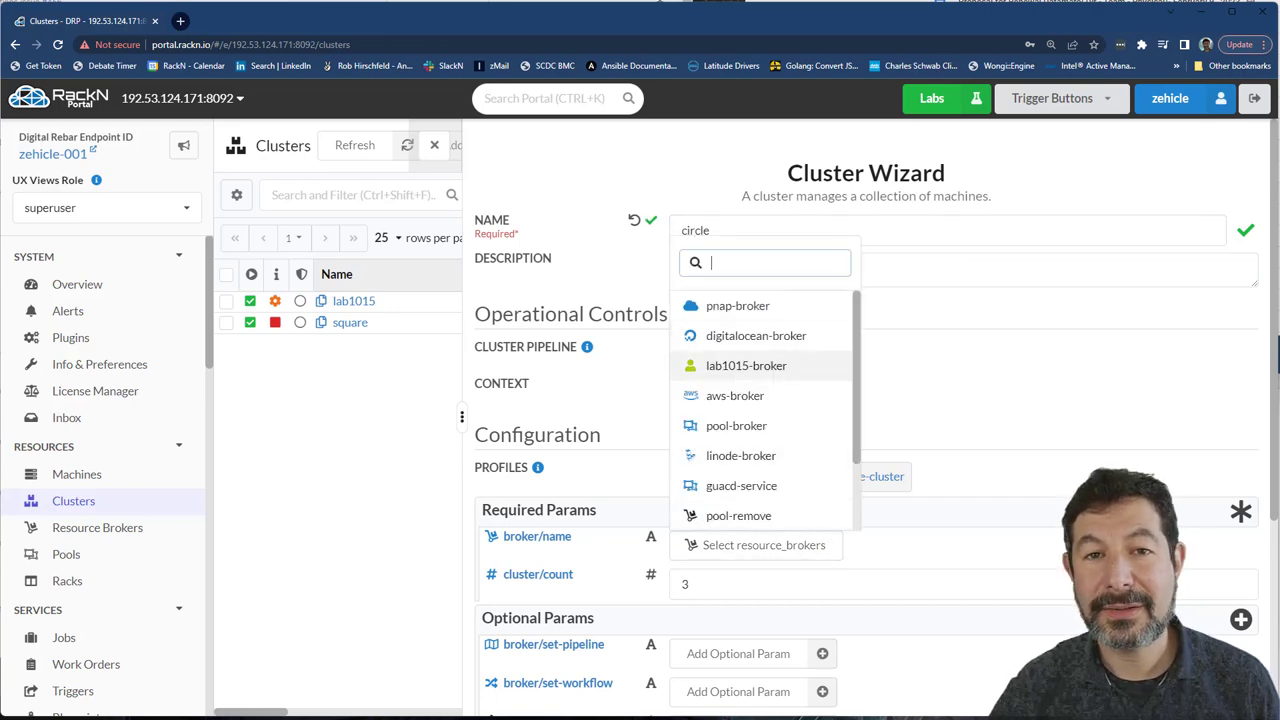
click(746, 365)
scroll(860, 400, down, 5)
Give circle a count of 5, colour olive and icon circle, and save the cluster.
key(Tab)
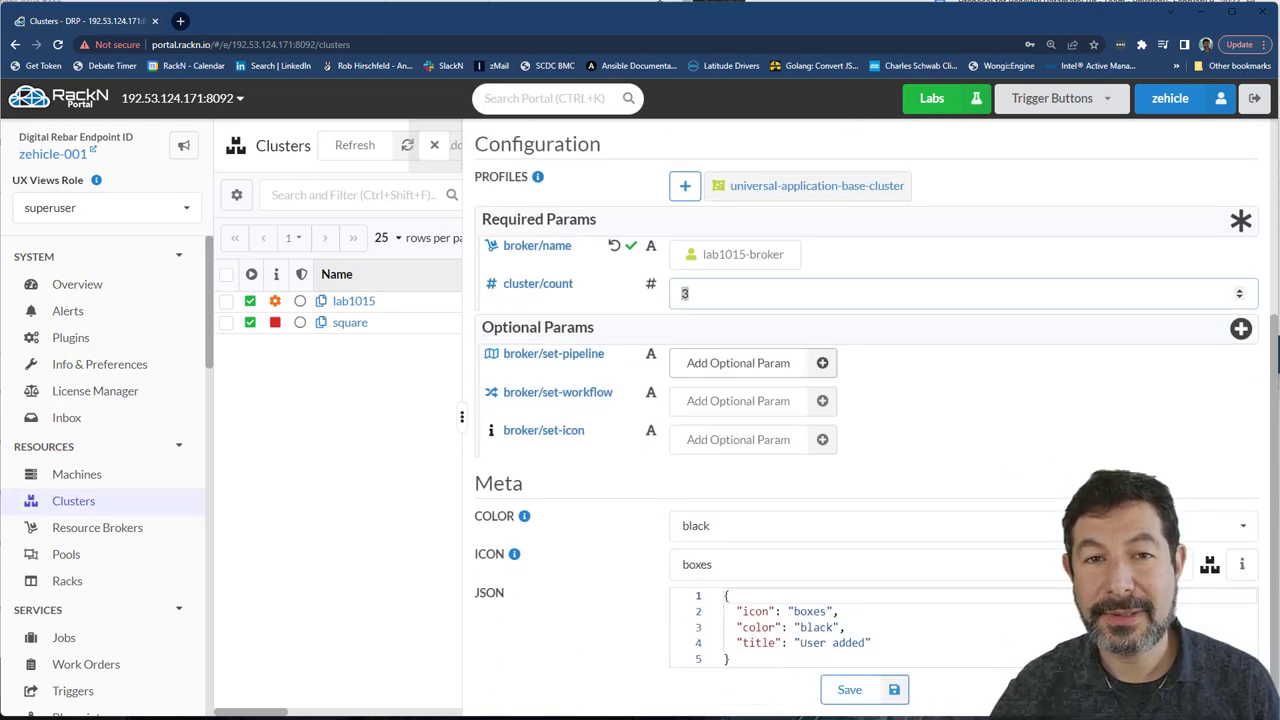
text(05)
key(Tab)
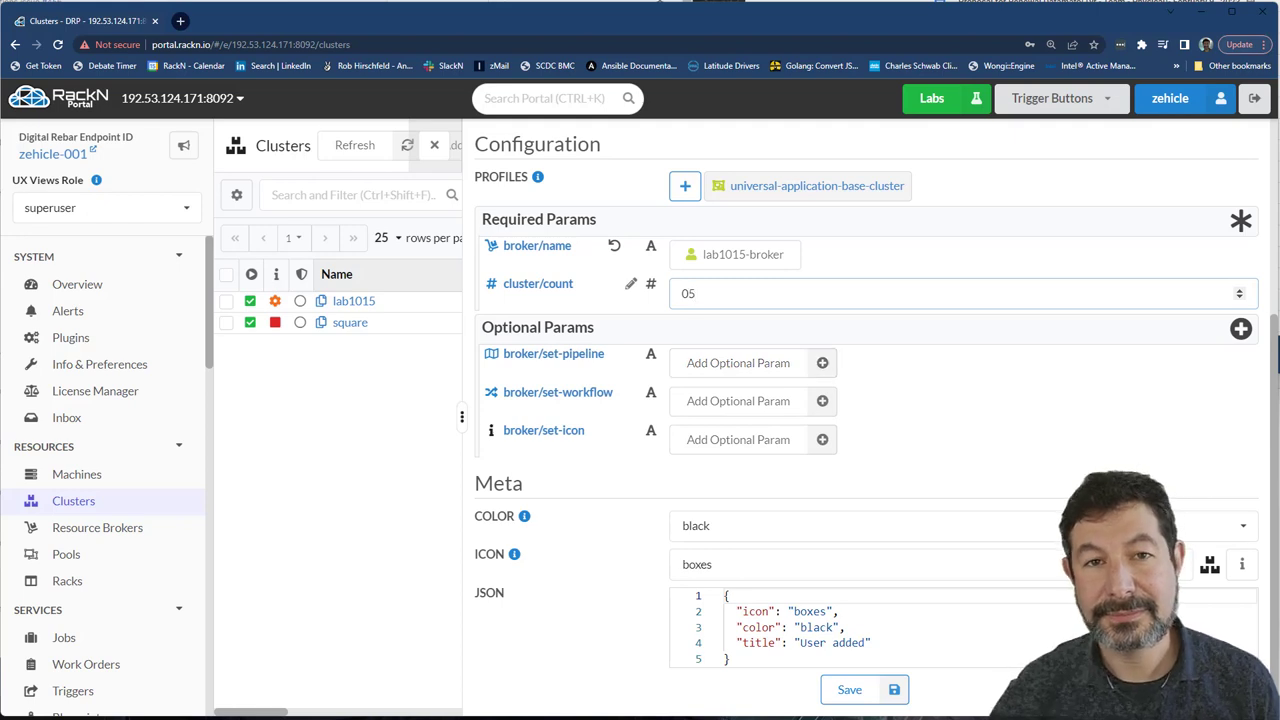
key(Tab)
key(Tab)
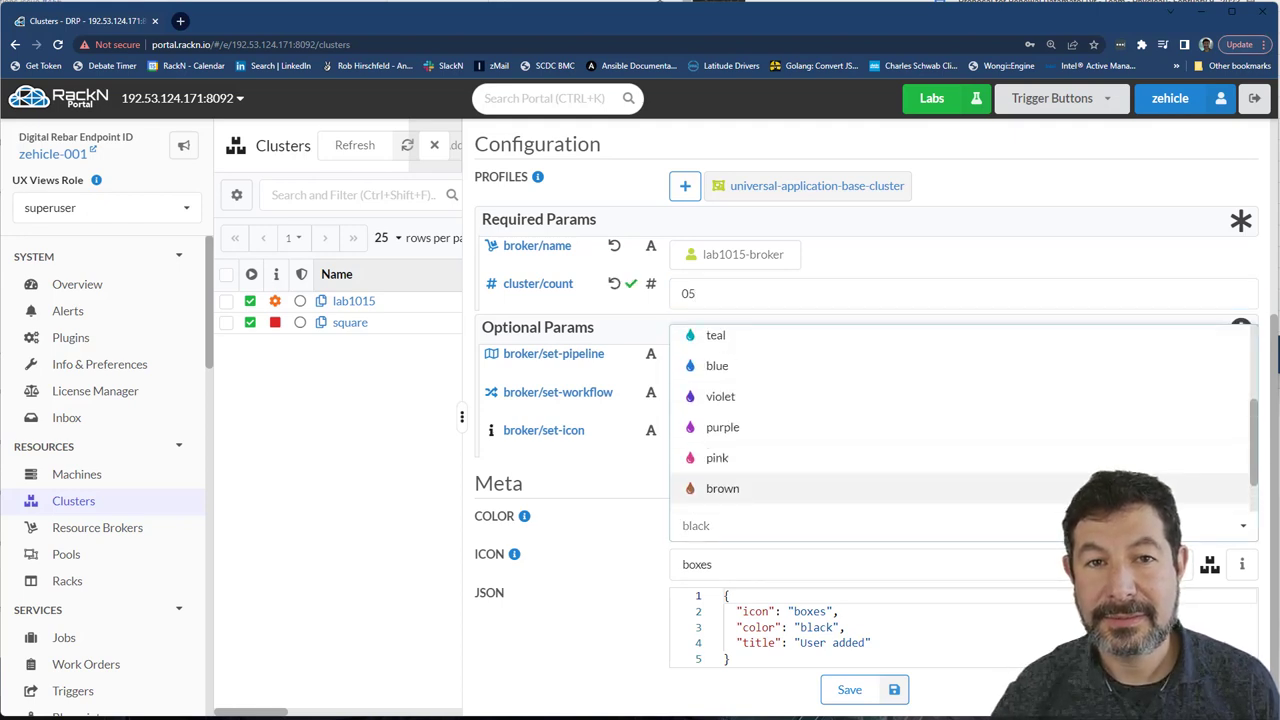
key(Up)
key(Up)
key(Up)
key(Return)
key(Tab)
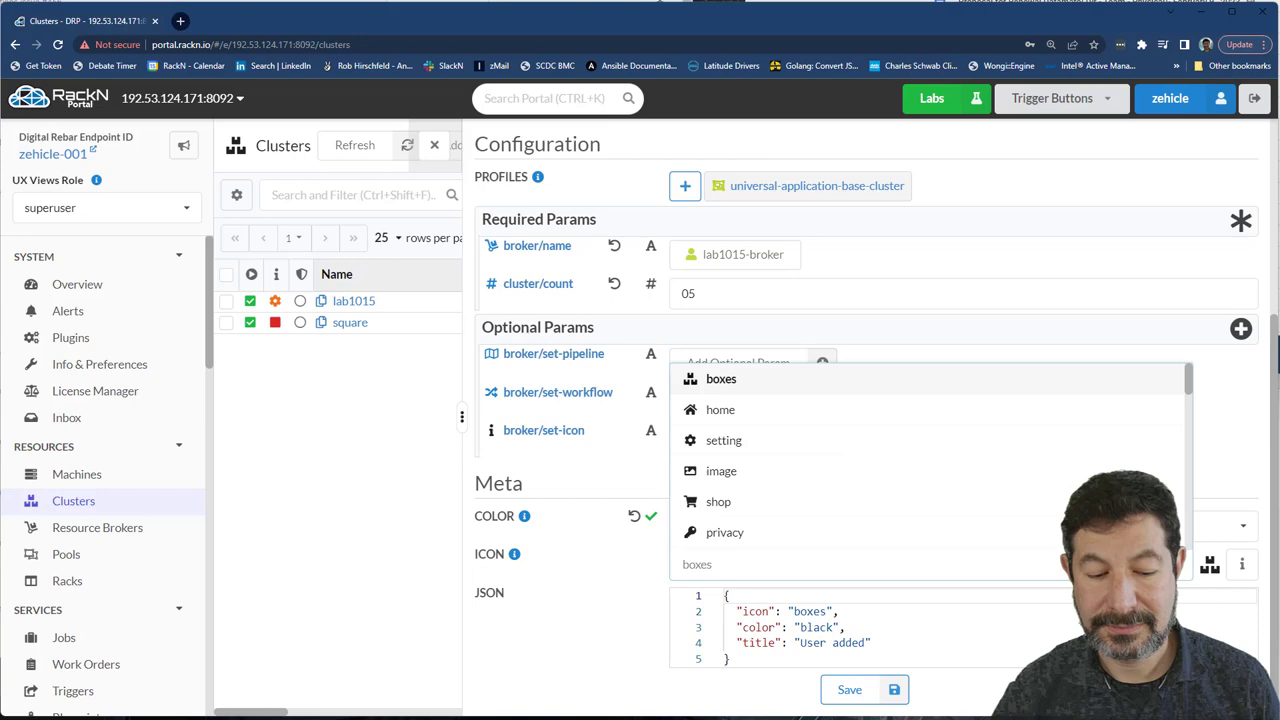
text(circle)
key(Return)
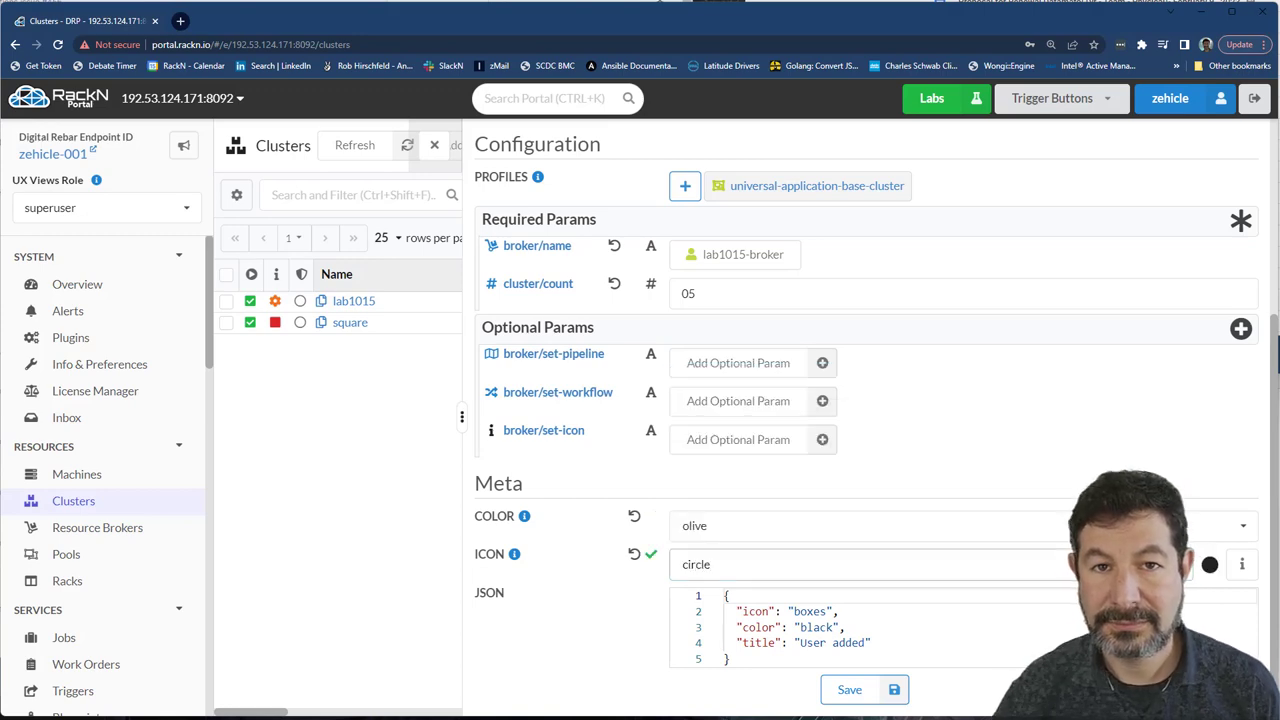
key(Tab)
key(Return)
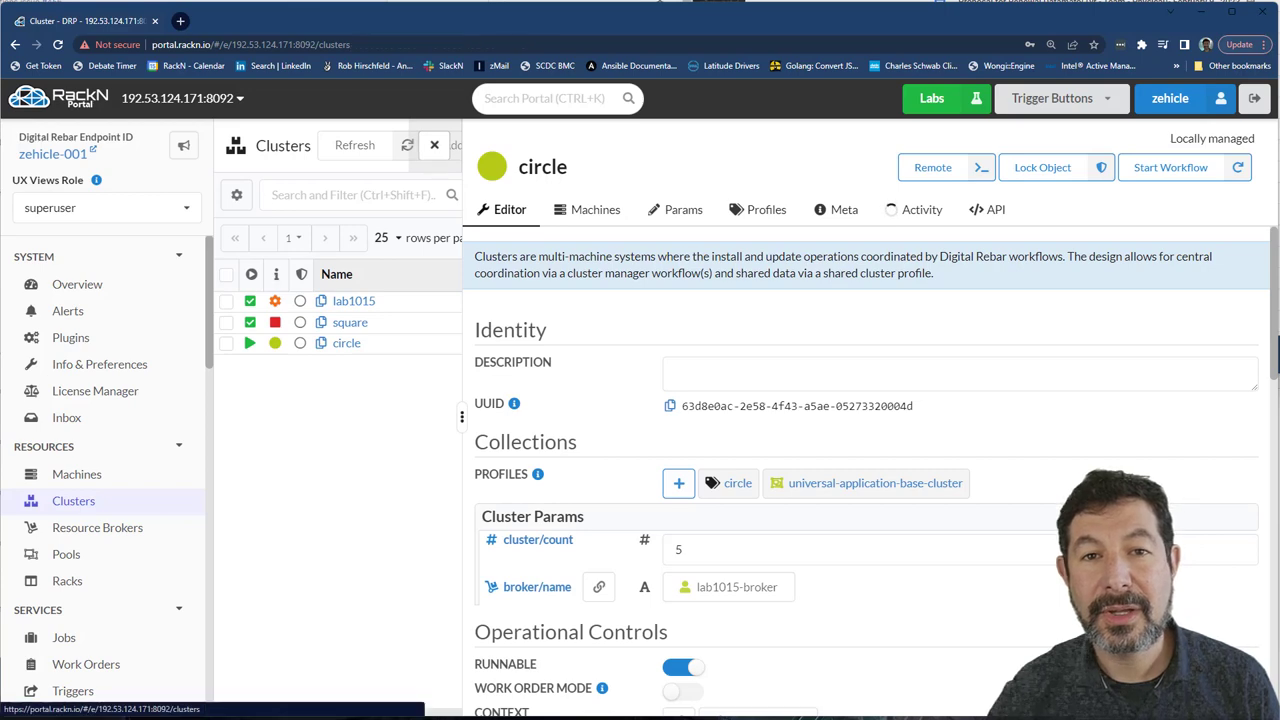
Close the circle cluster's details, check the Machines list and go to the Overview page.
click(434, 145)
click(76, 474)
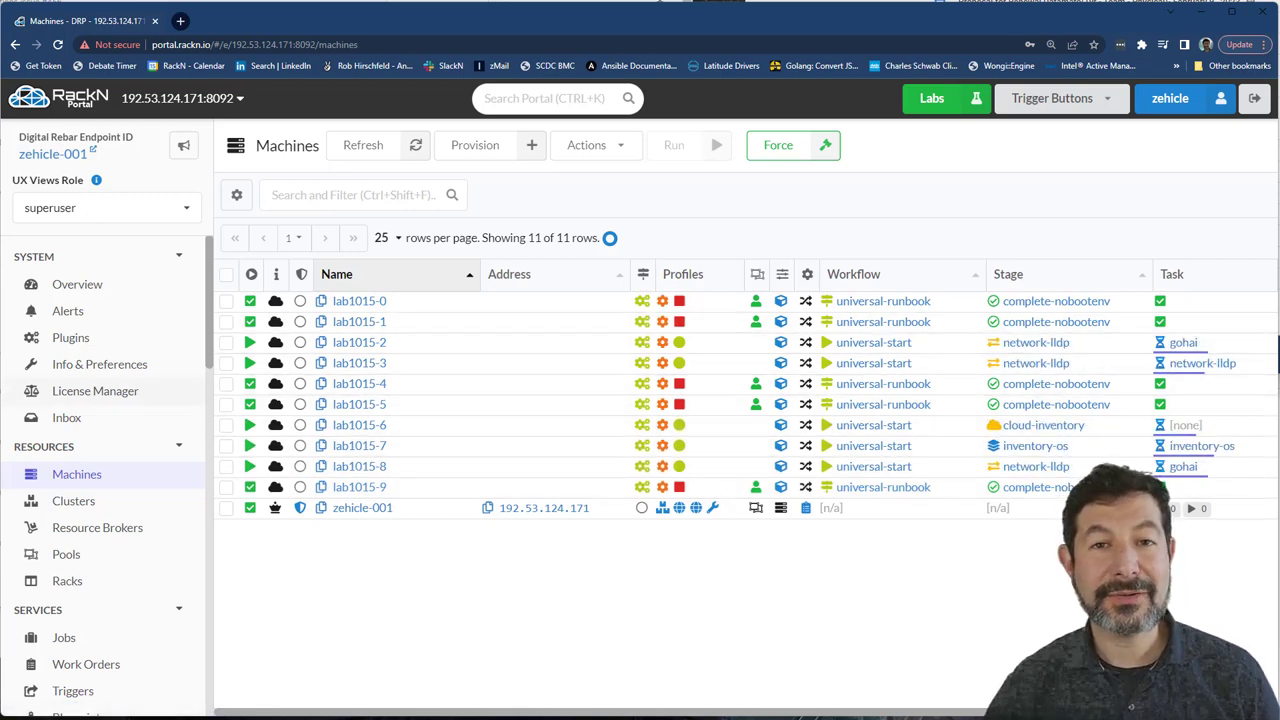
click(77, 284)
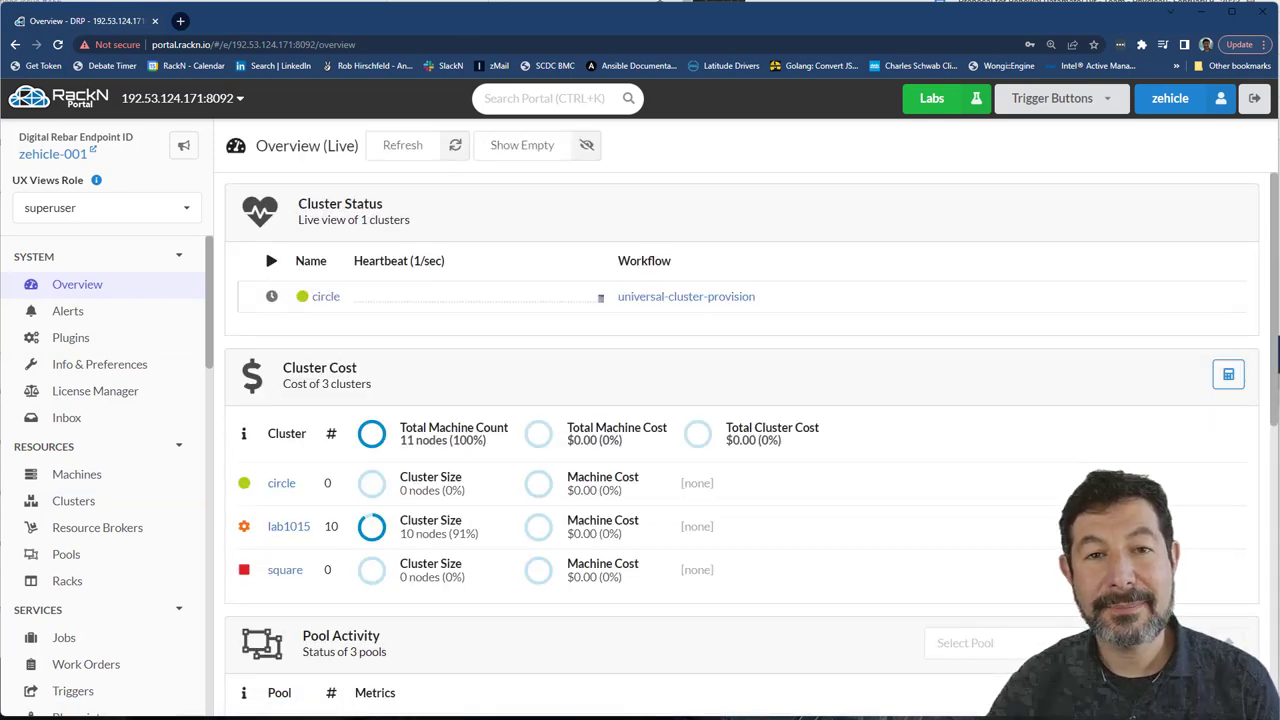
scroll(640, 400, down, 3)
scroll(640, 400, down, 3)
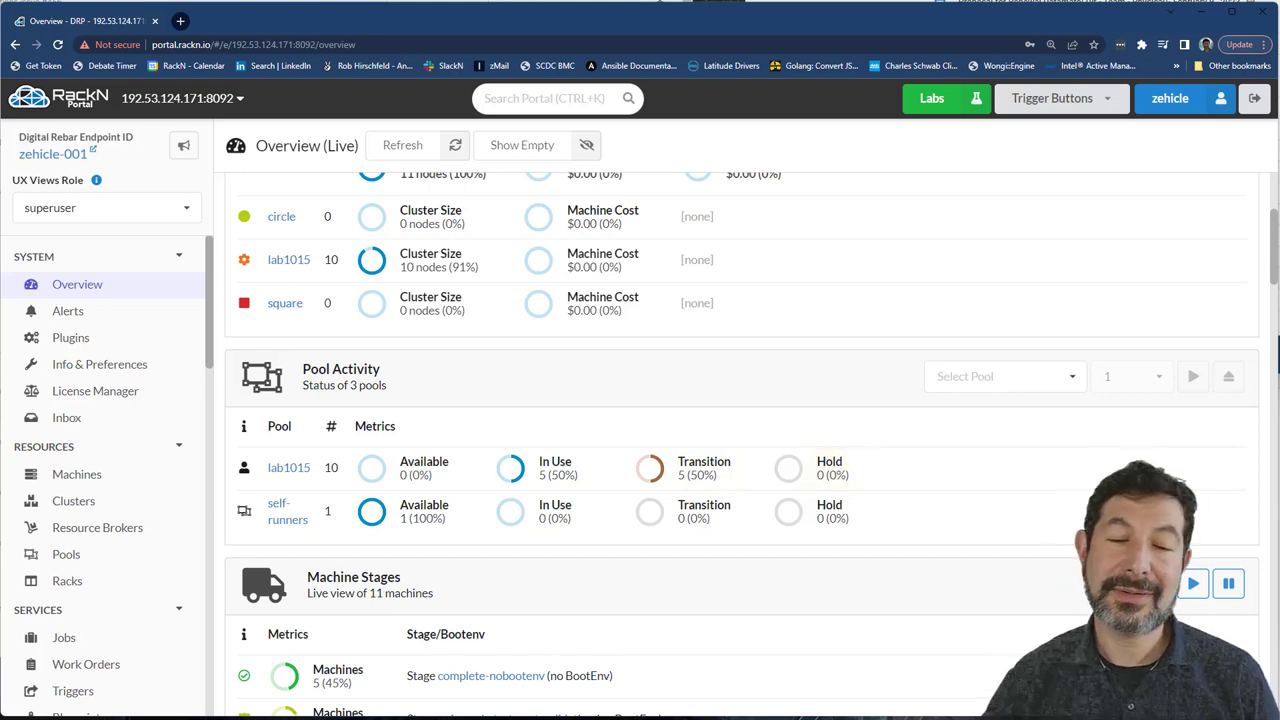
scroll(640, 400, down, 3)
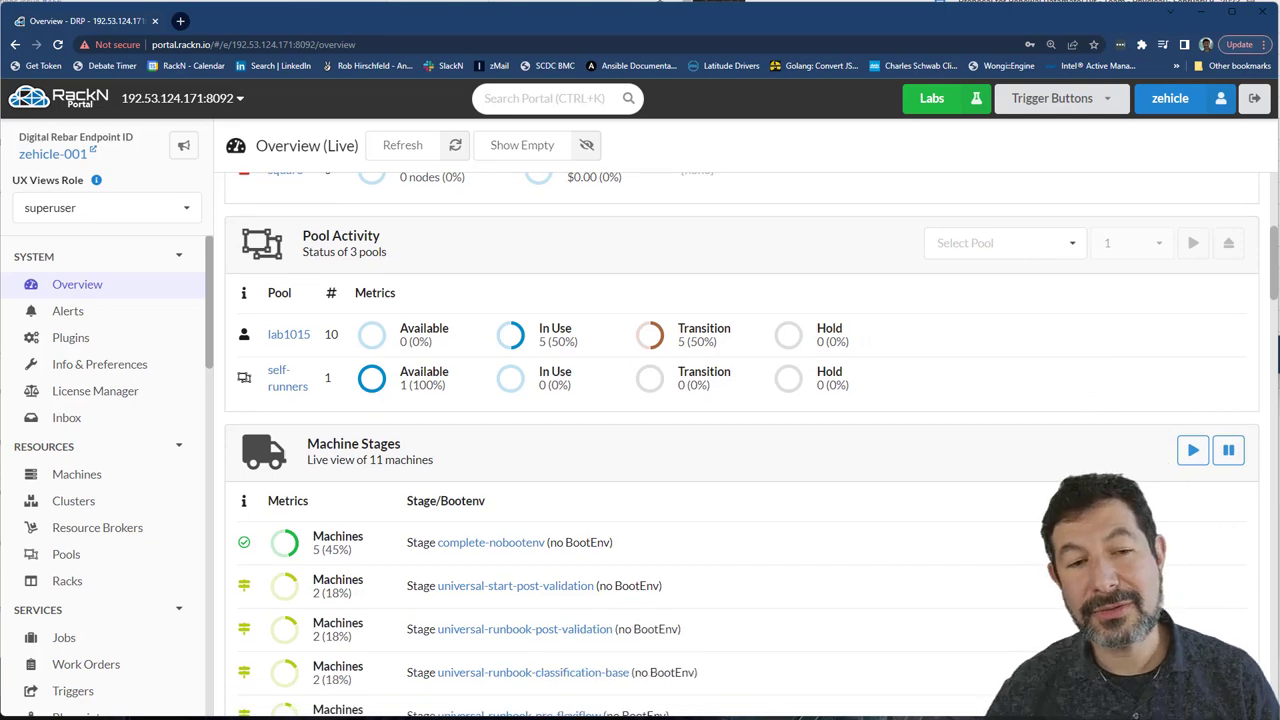
scroll(640, 400, up, 4)
scroll(640, 400, up, 4)
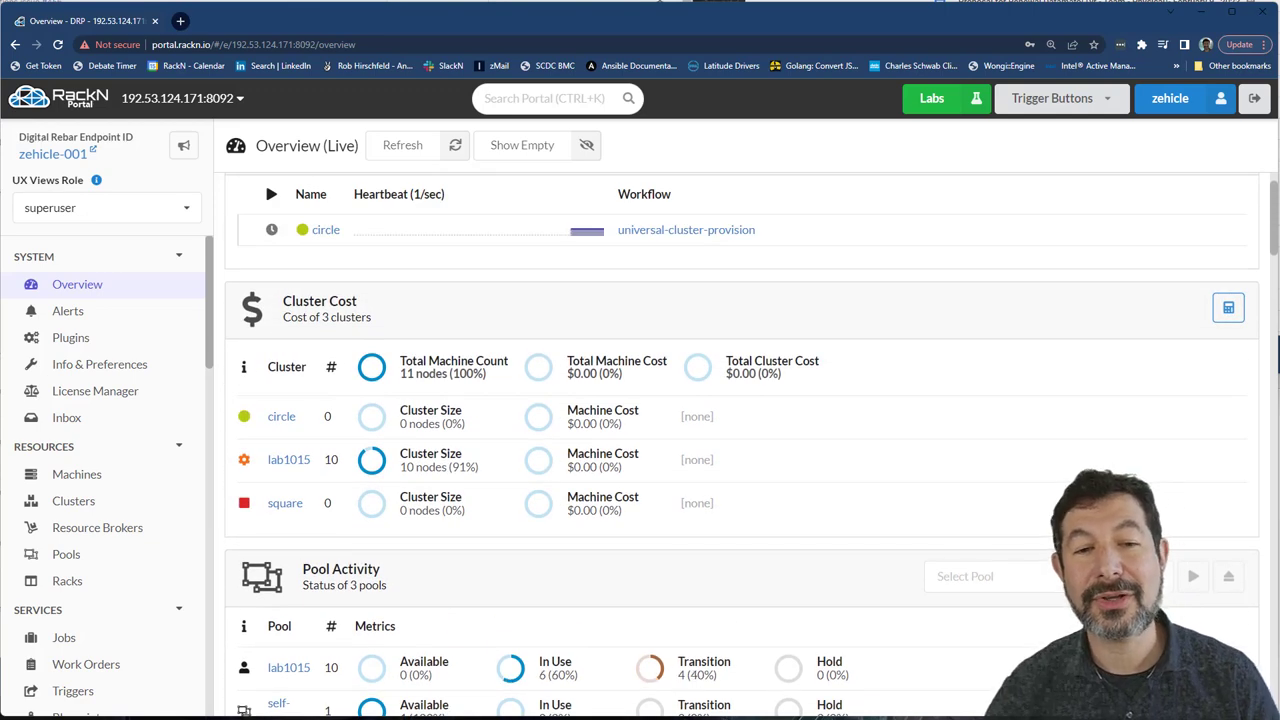
scroll(640, 400, up, 2)
scroll(640, 400, down, 2)
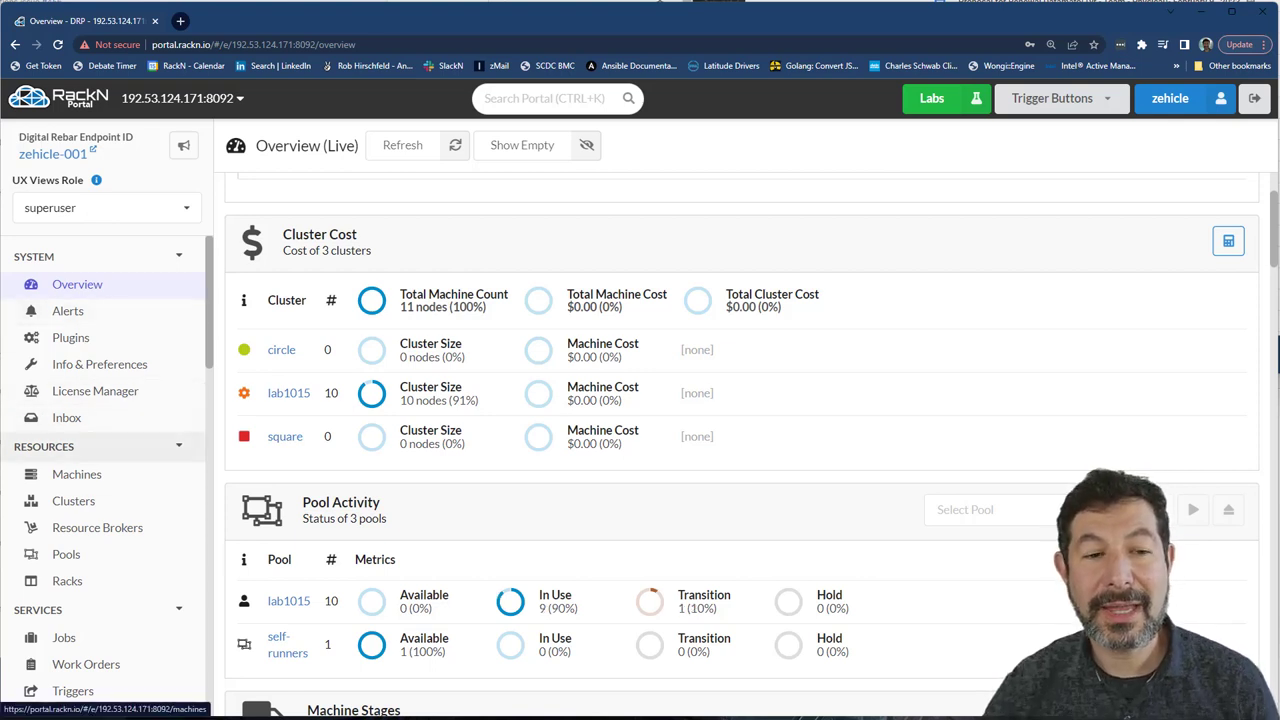
Go from Overview back to the Clusters list showing circle, lab1015 and square.
click(73, 500)
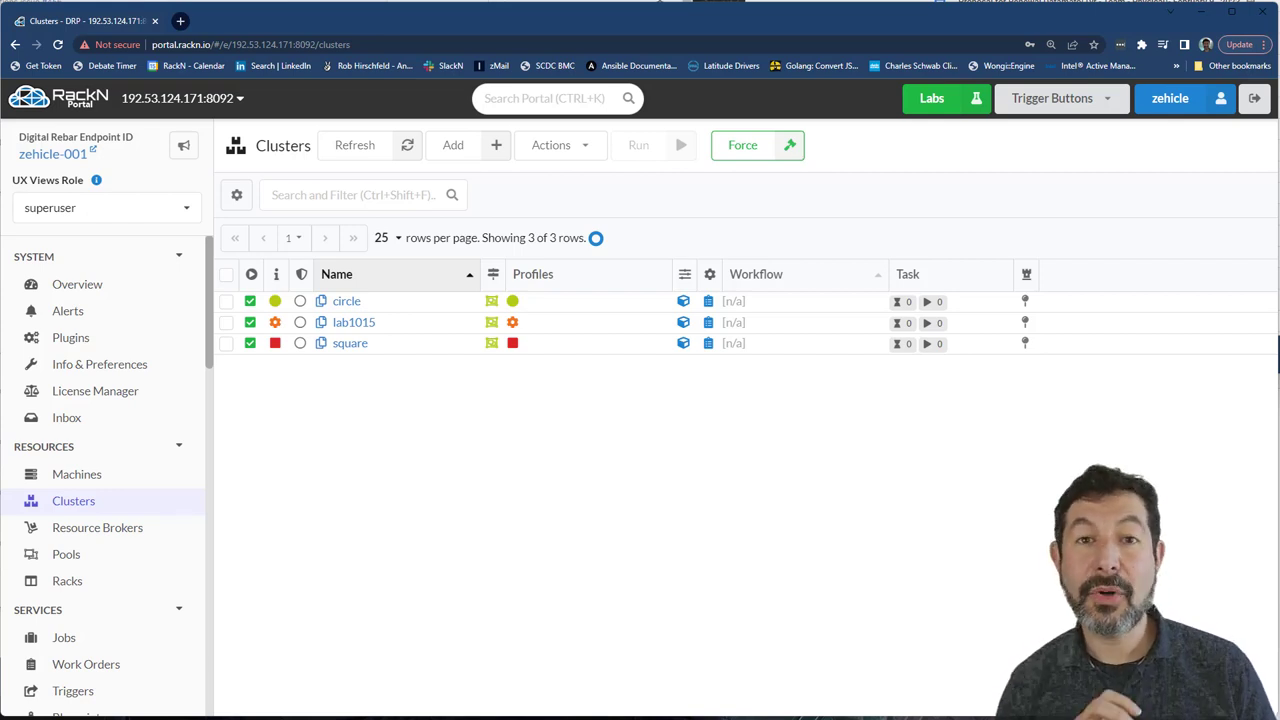
Set square's cluster/count to 9 and view its failed cluster-provision job in Activity.
click(350, 343)
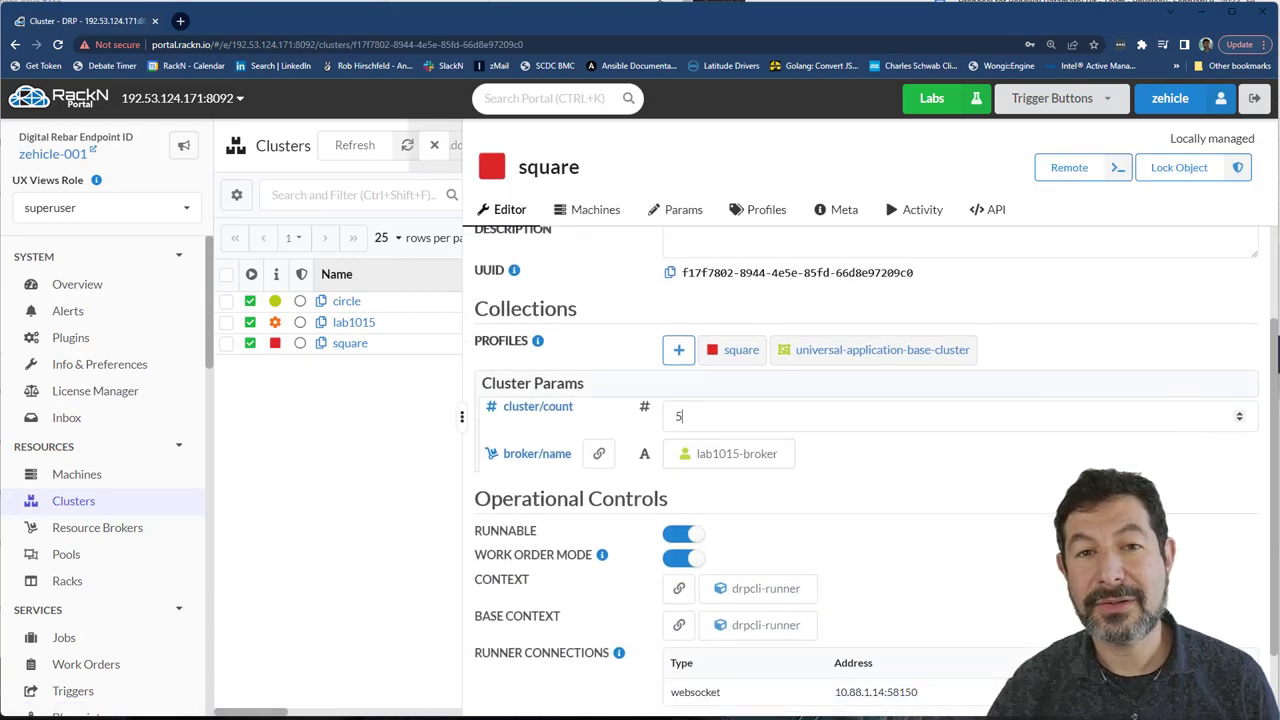
double_click(678, 416)
text(7)
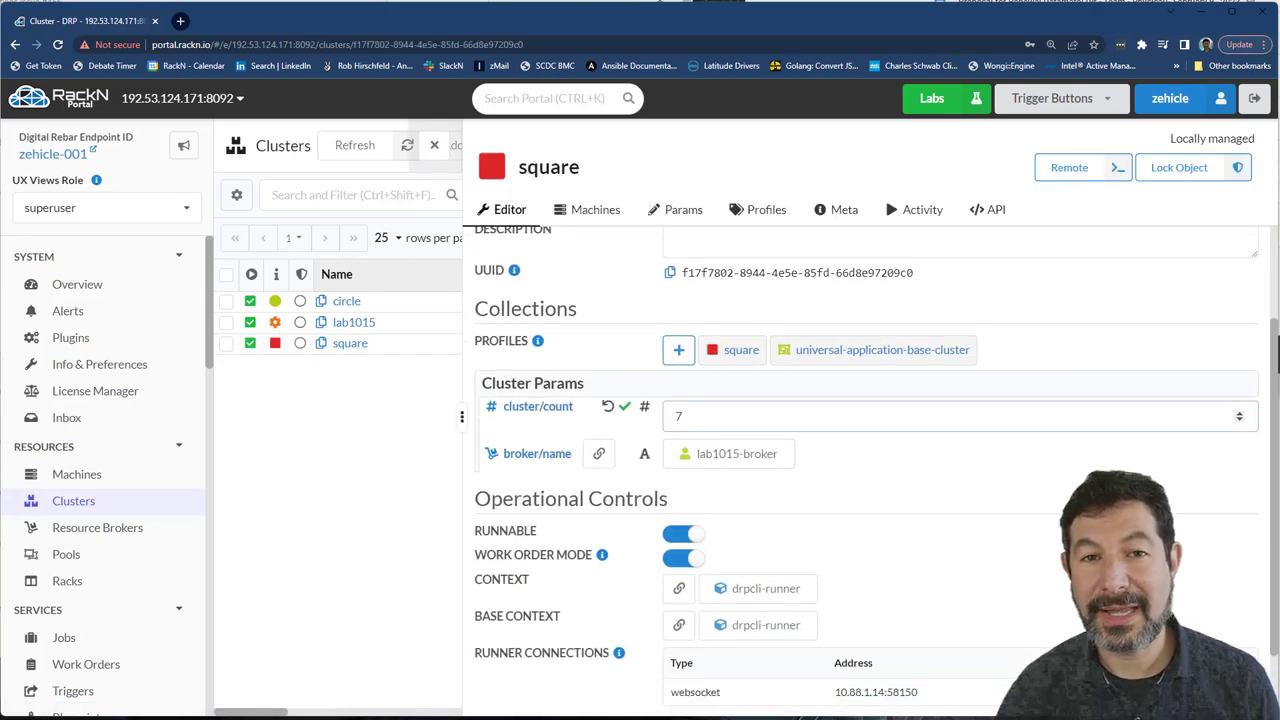
scroll(960, 416, down, 2)
scroll(960, 416, up, 4)
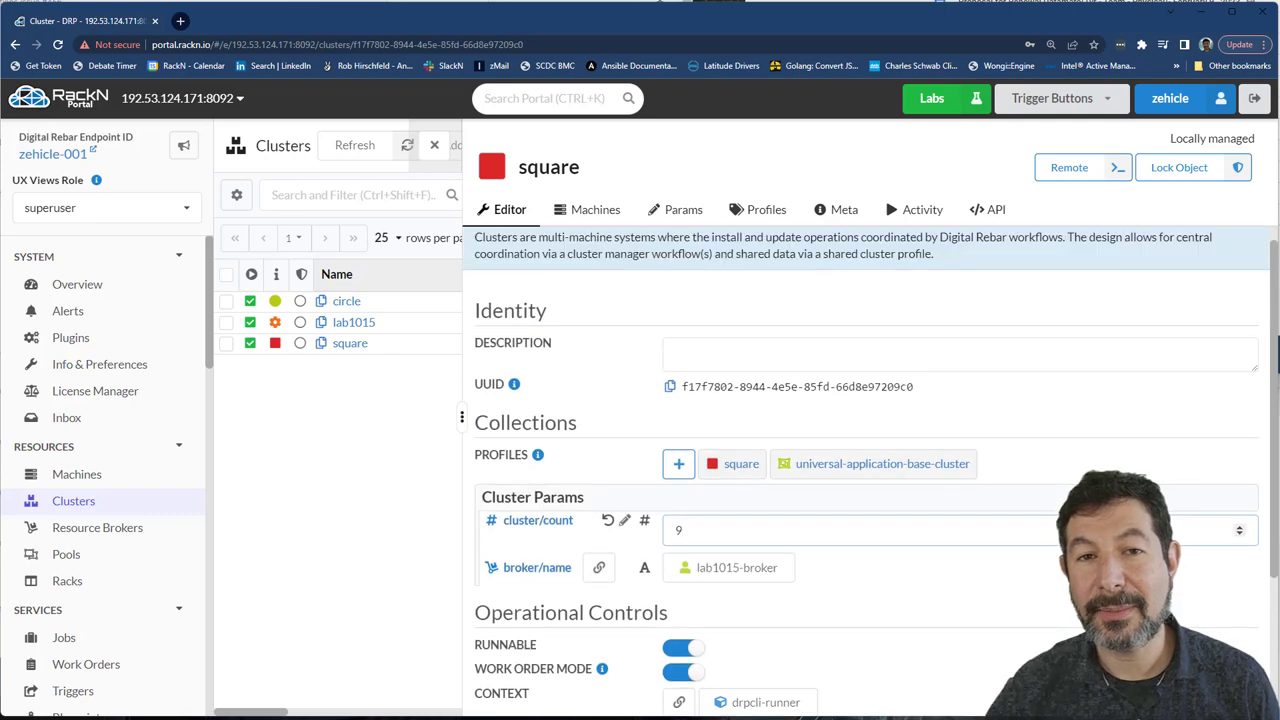
click(922, 209)
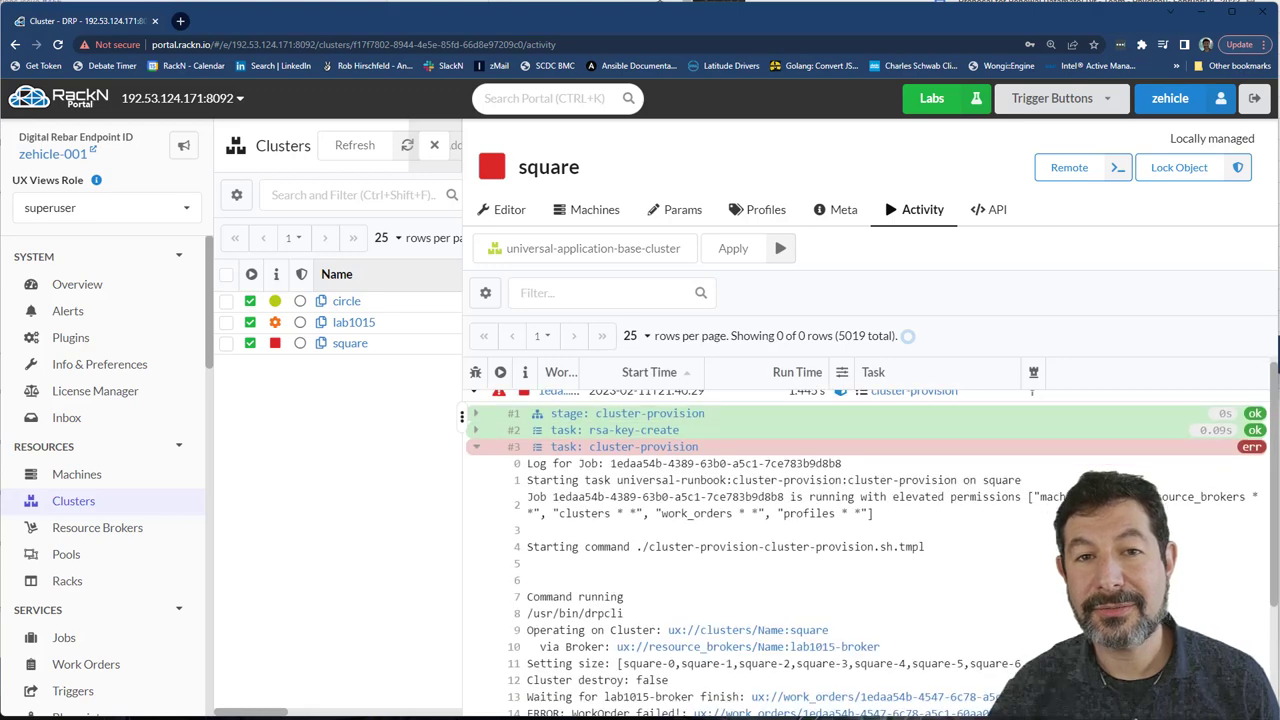
scroll(760, 550, down, 3)
scroll(760, 550, up, 3)
scroll(760, 550, down, 5)
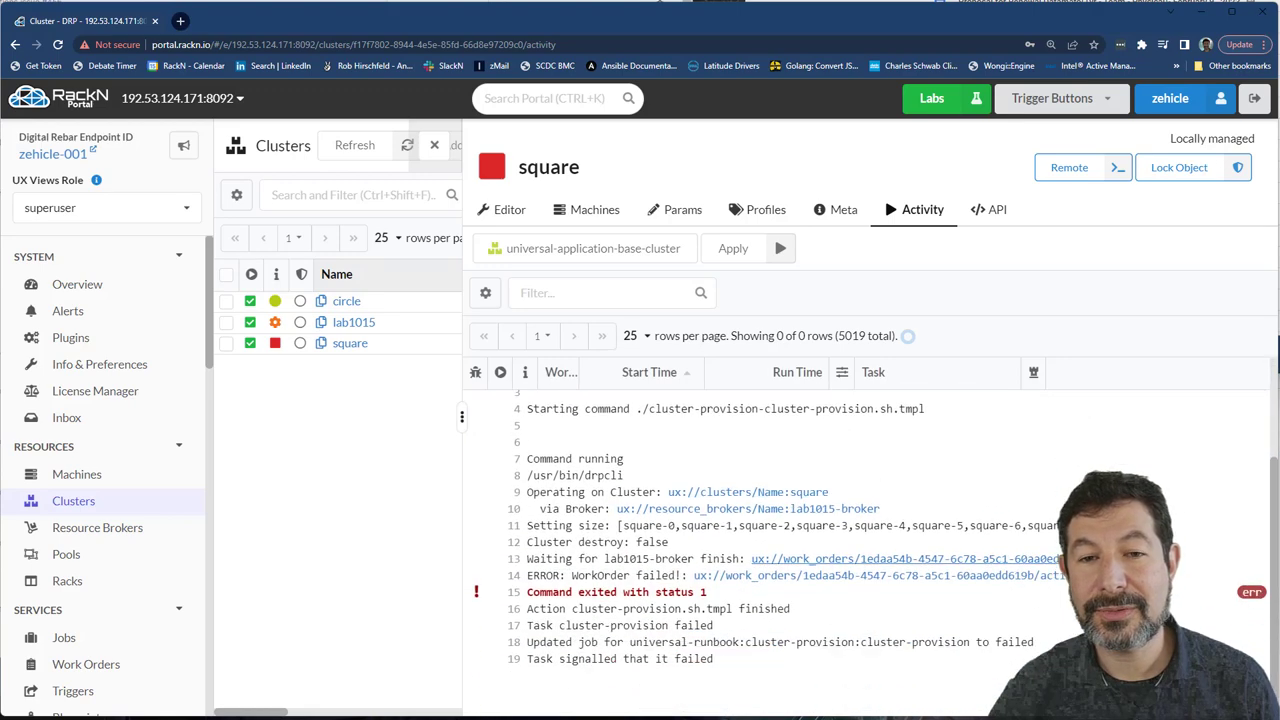
scroll(760, 550, down, 1)
Inspect the failed work order's minimum-requested-machines error, then return to the Clusters list.
click(875, 554)
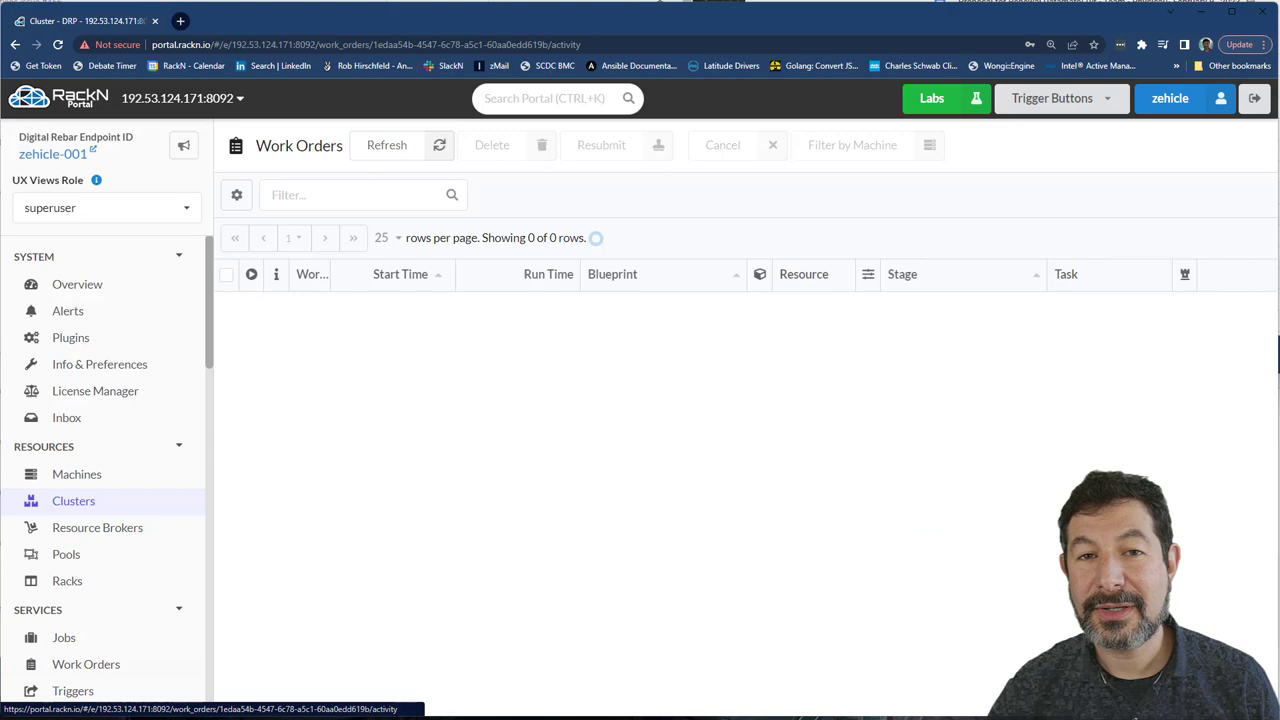
scroll(760, 500, down, 3)
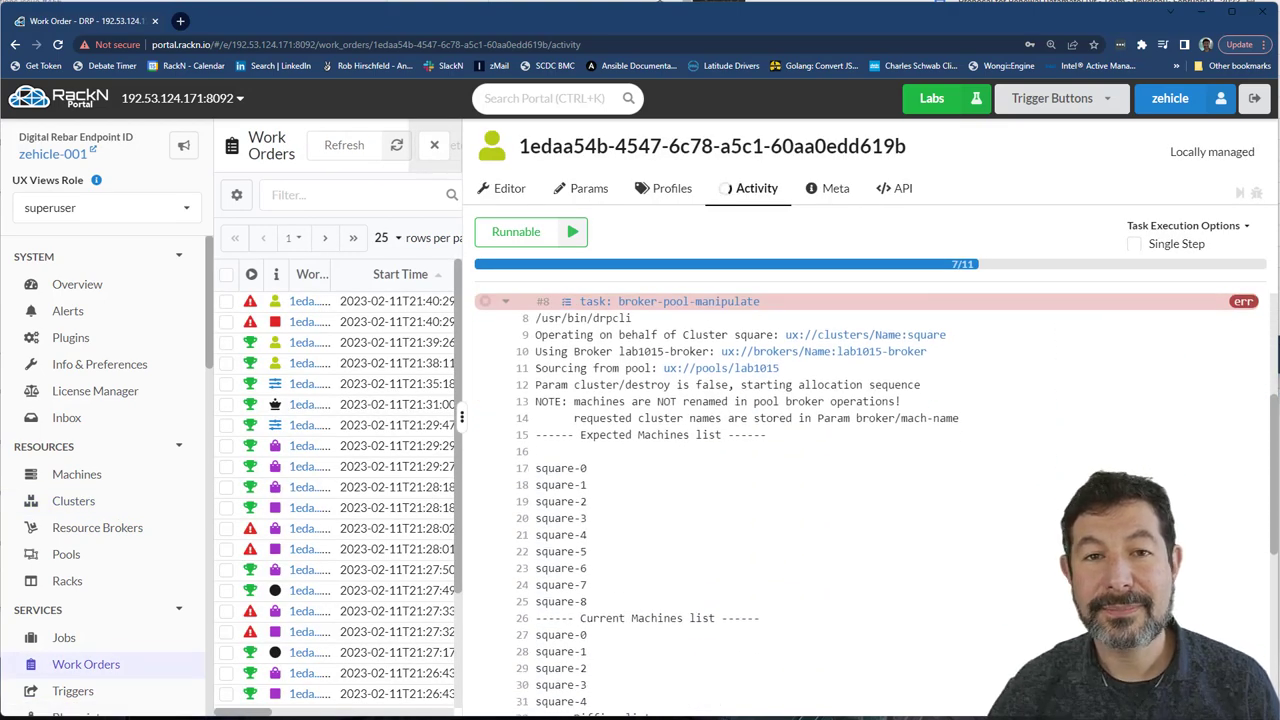
scroll(760, 500, down, 4)
scroll(760, 500, down, 3)
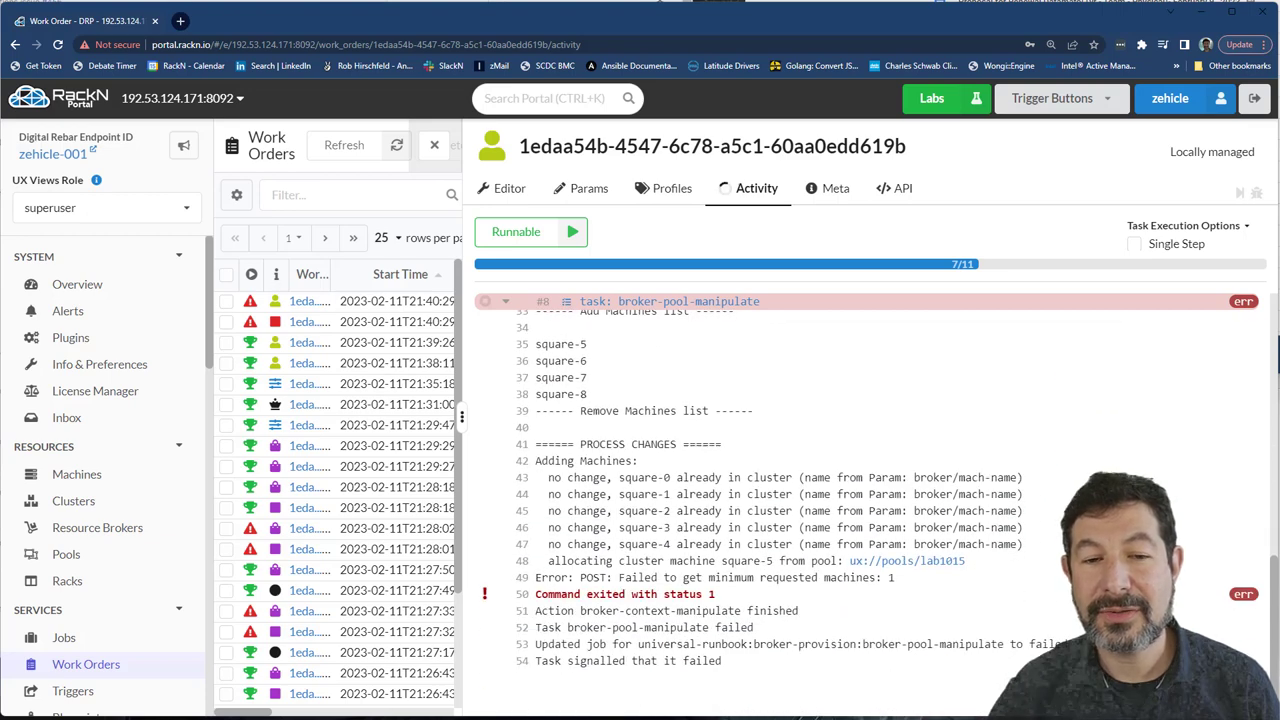
drag(581, 577, 895, 577)
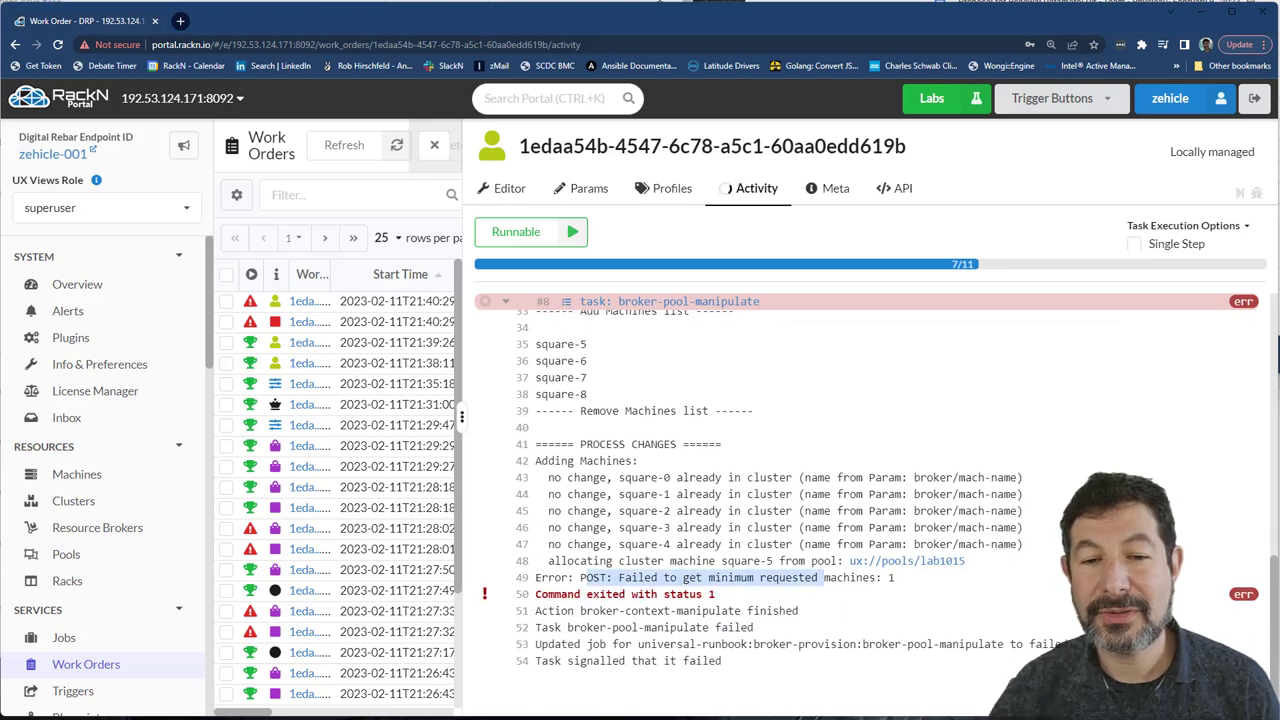
click(760, 500)
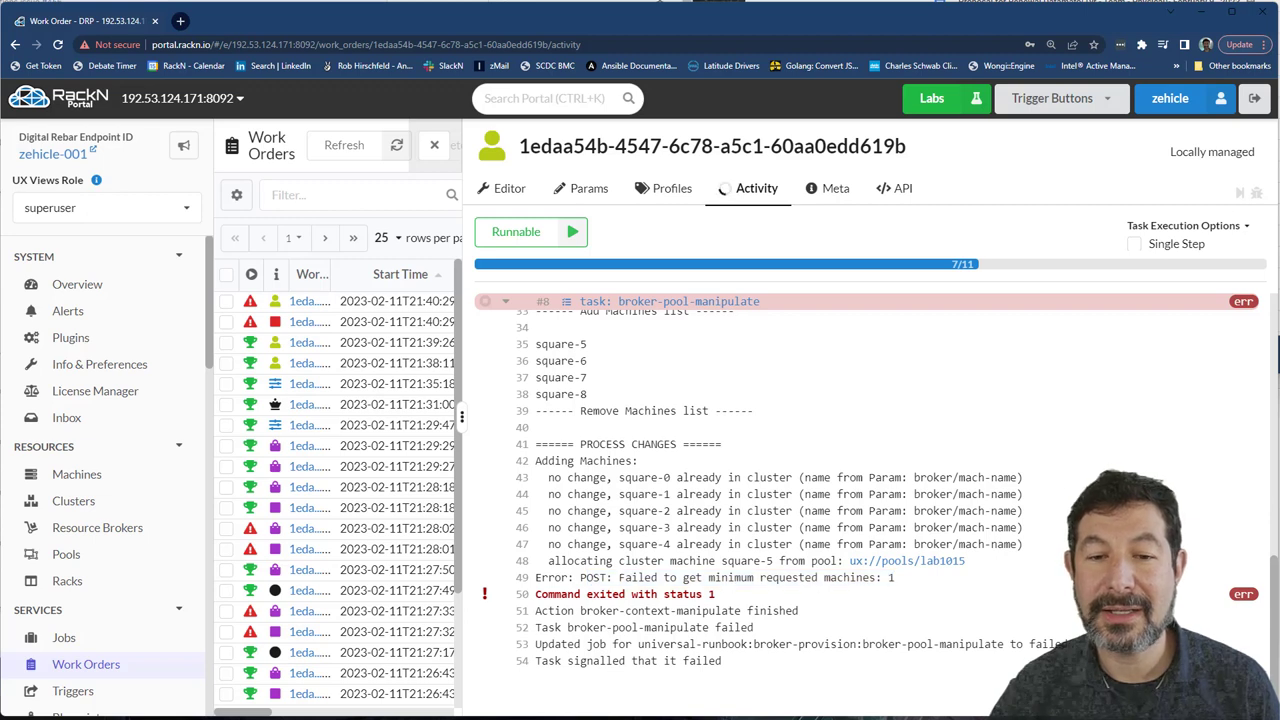
drag(770, 544, 895, 577)
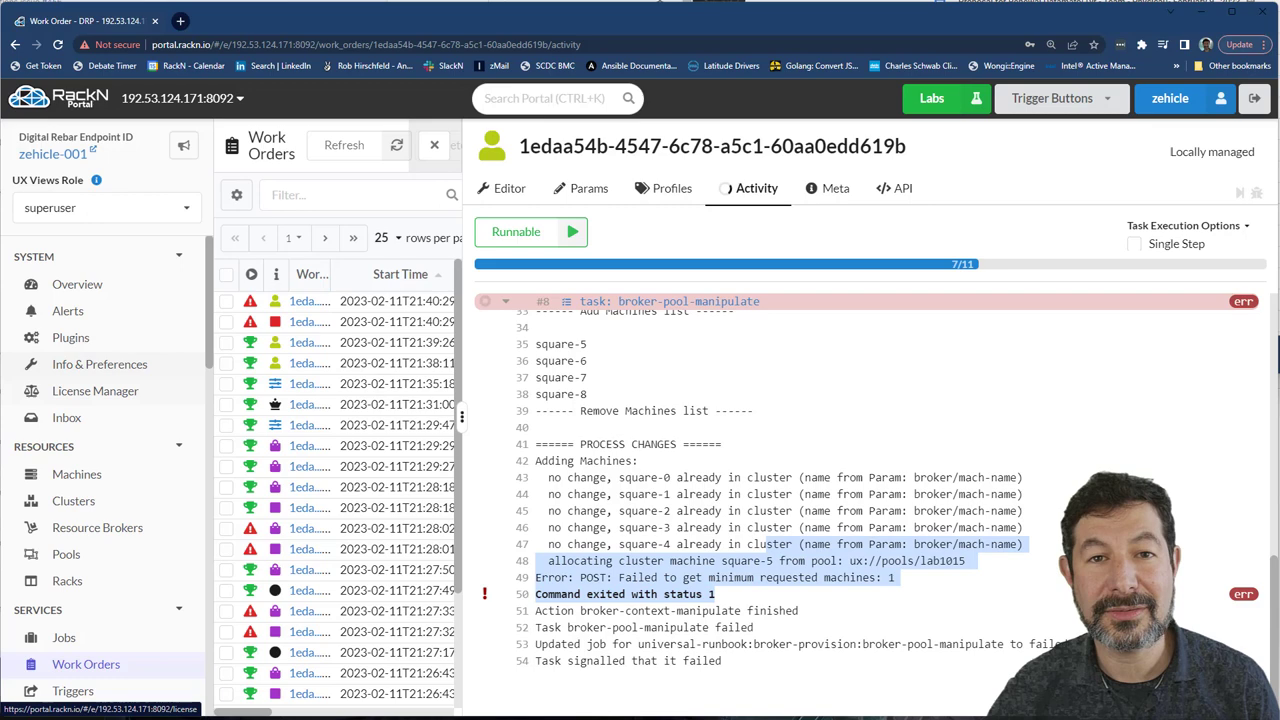
click(73, 500)
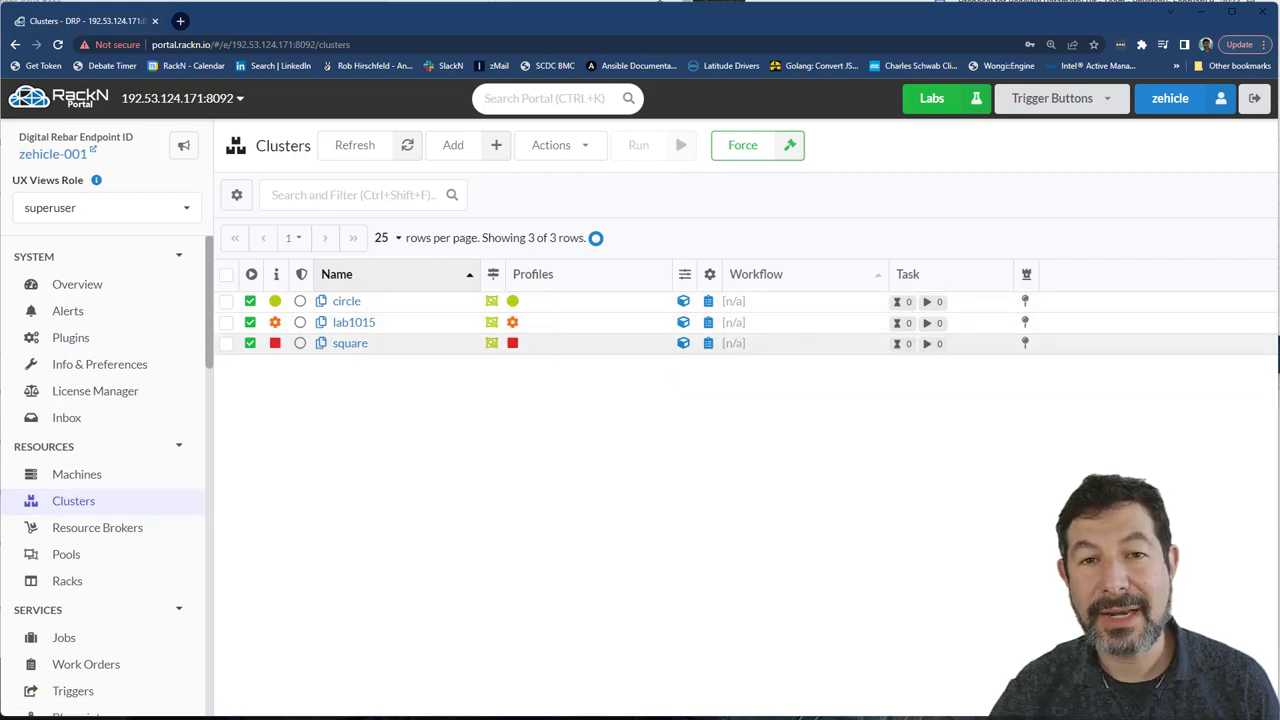
Lower circle's cluster/count to 2, watch its provisioning job, then view the Machines list.
click(346, 301)
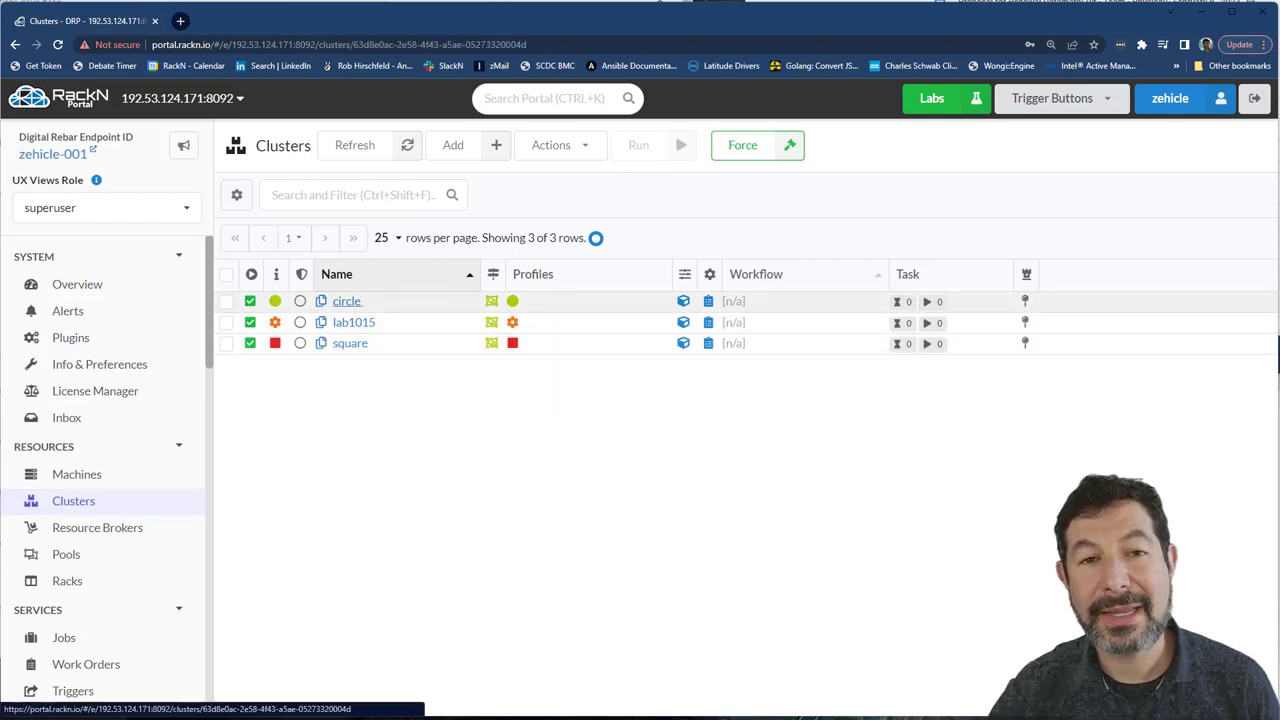
click(850, 549)
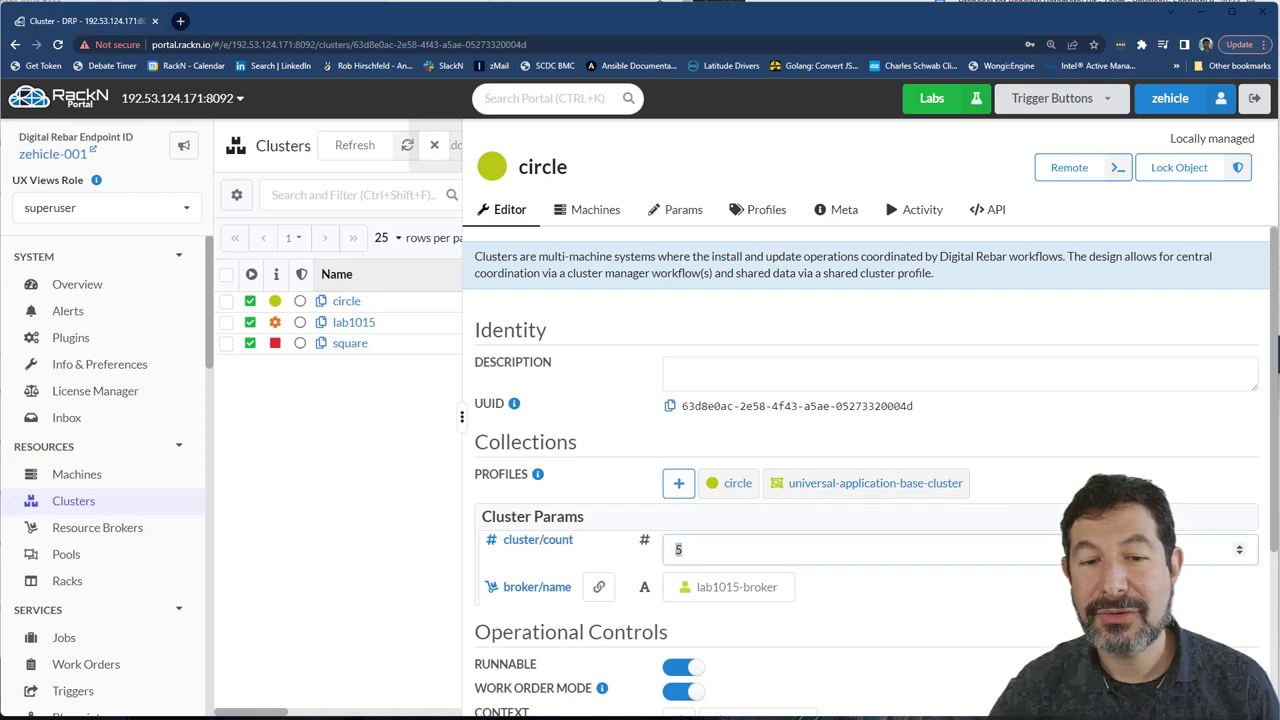
text(2)
key(Return)
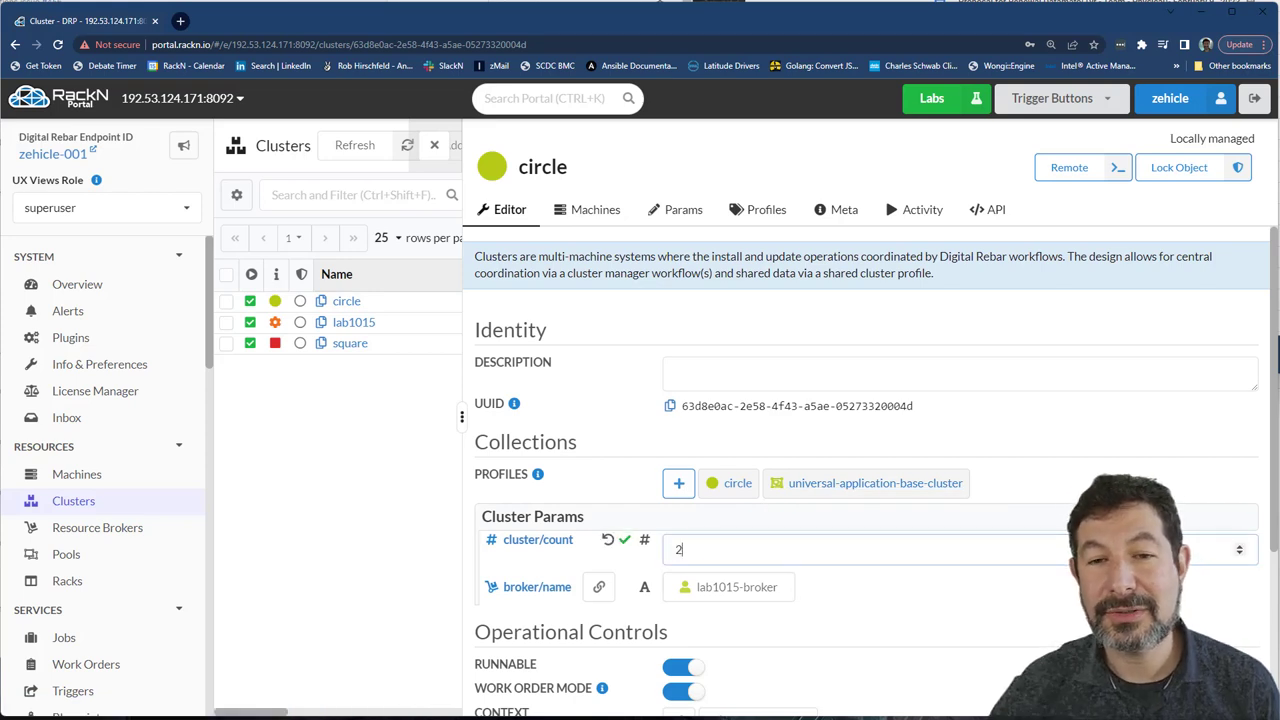
click(922, 209)
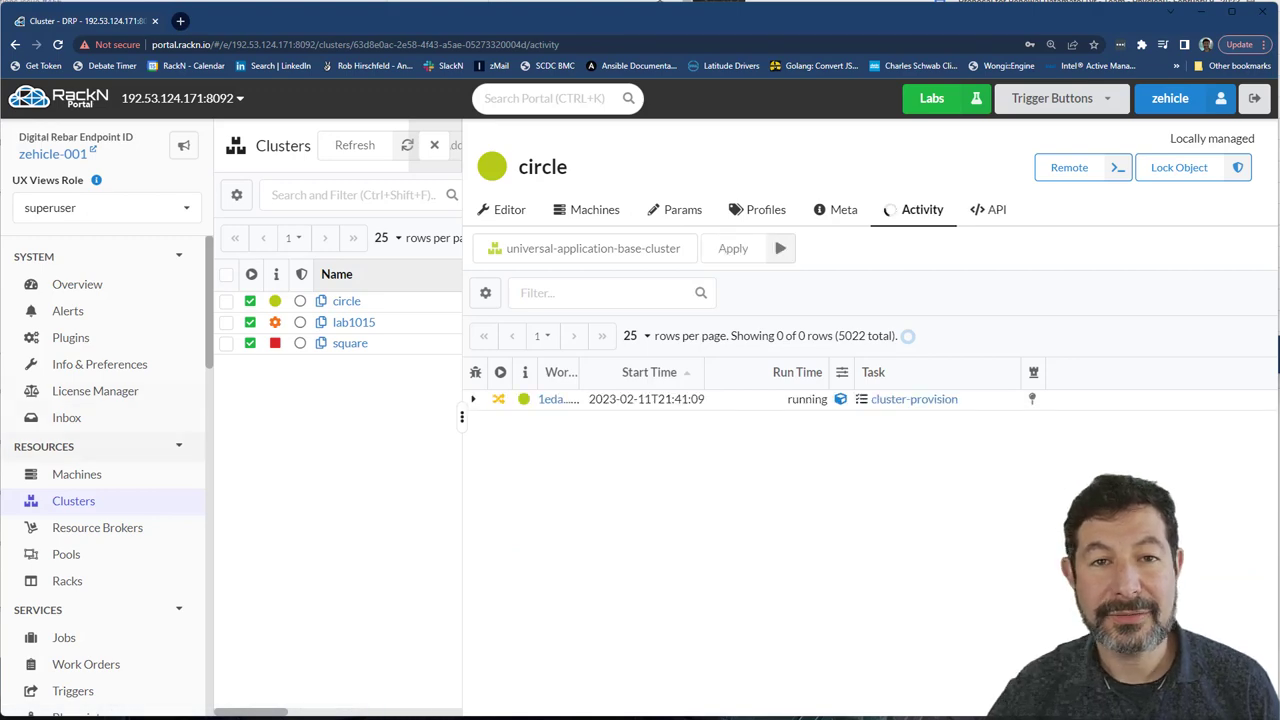
click(76, 474)
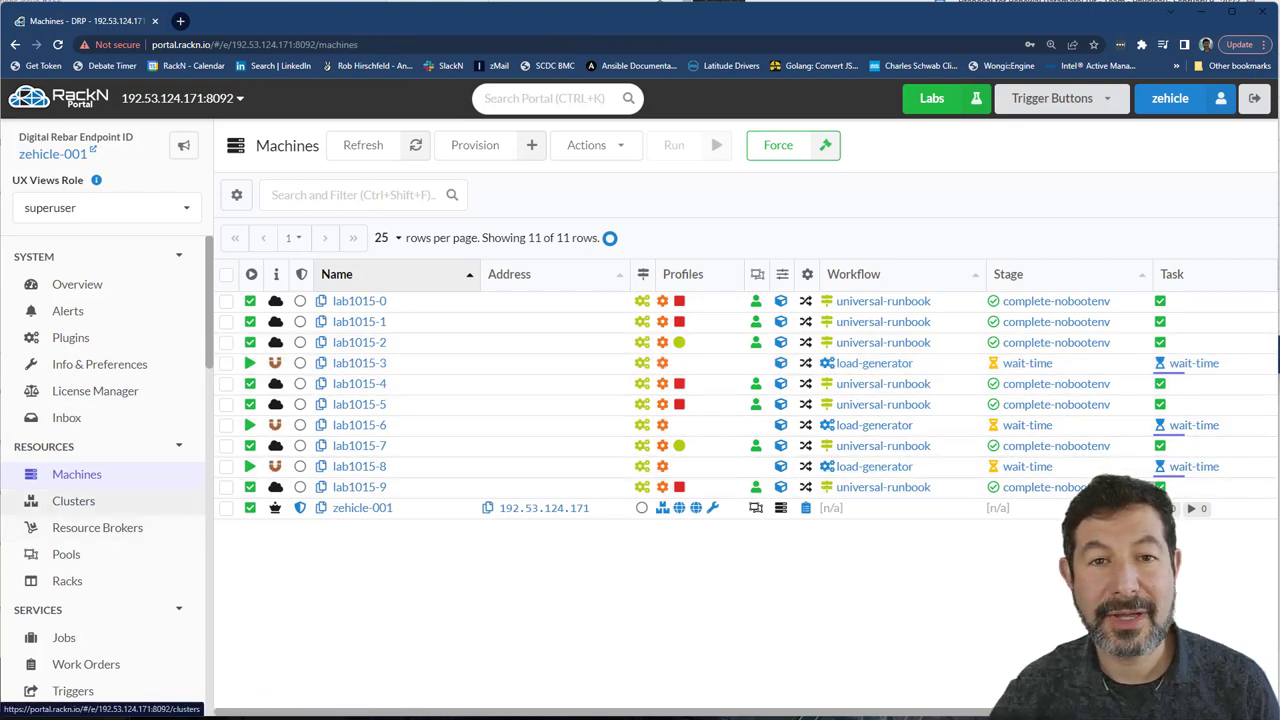
Confirm circle's Machines tab lists lab1015-2 and lab1015-7, then close its details.
click(73, 500)
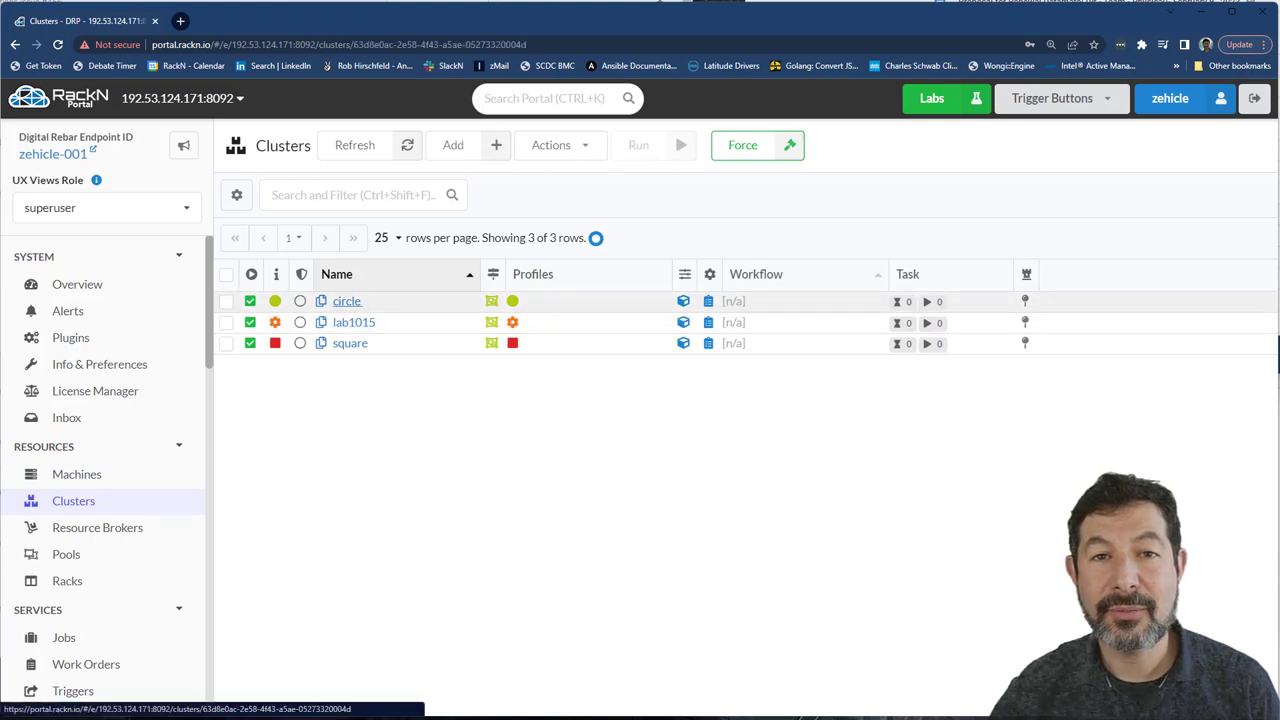
click(346, 300)
click(595, 209)
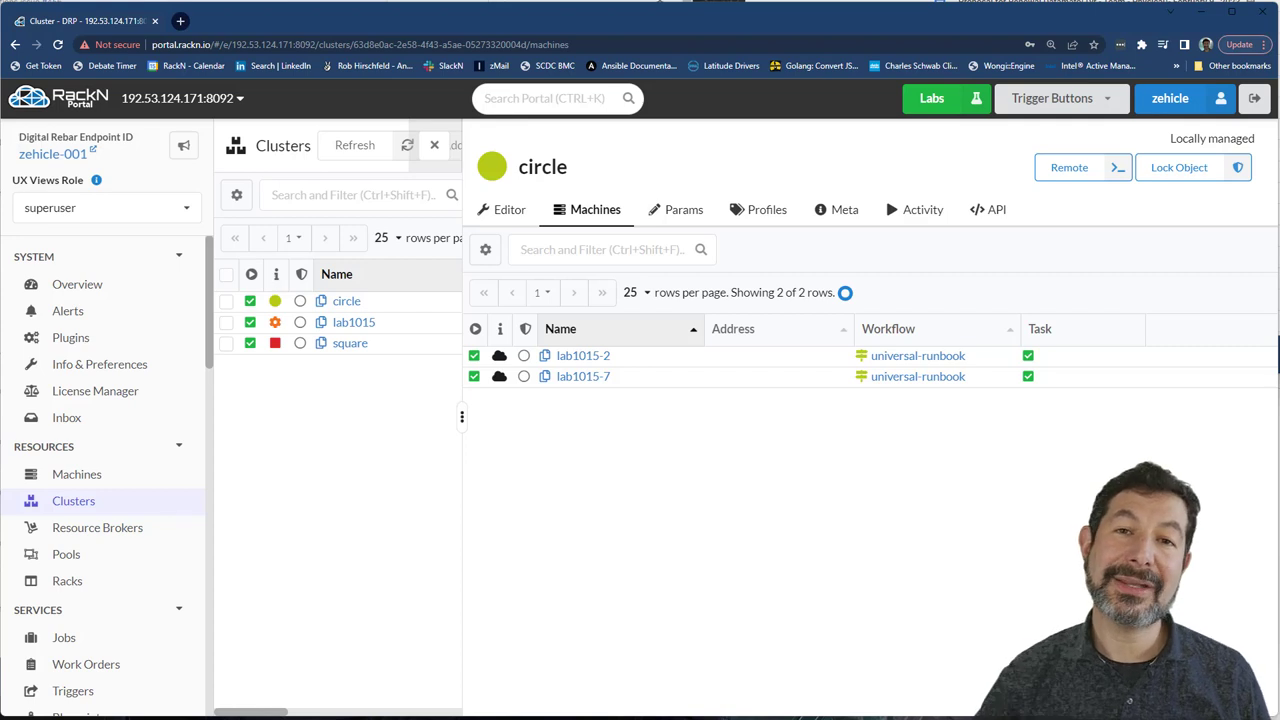
click(434, 145)
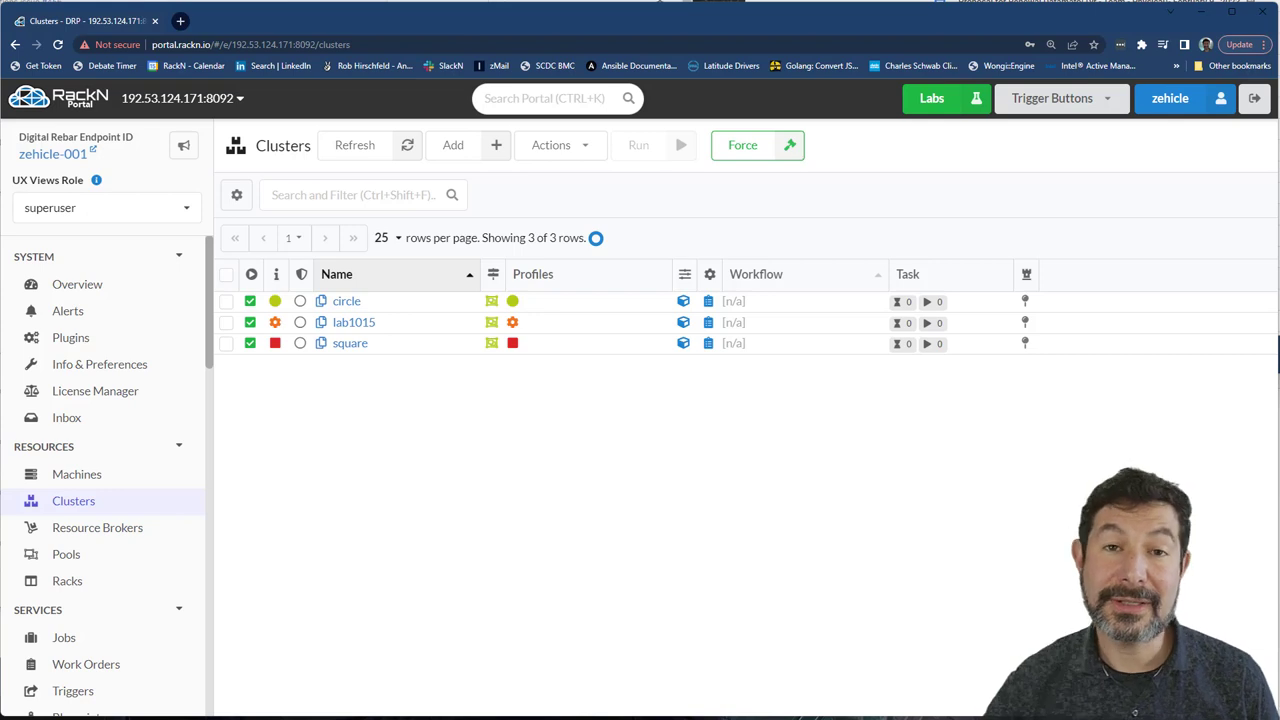
Rerun square's cluster-provision with Apply and expand the failed run's log.
click(349, 343)
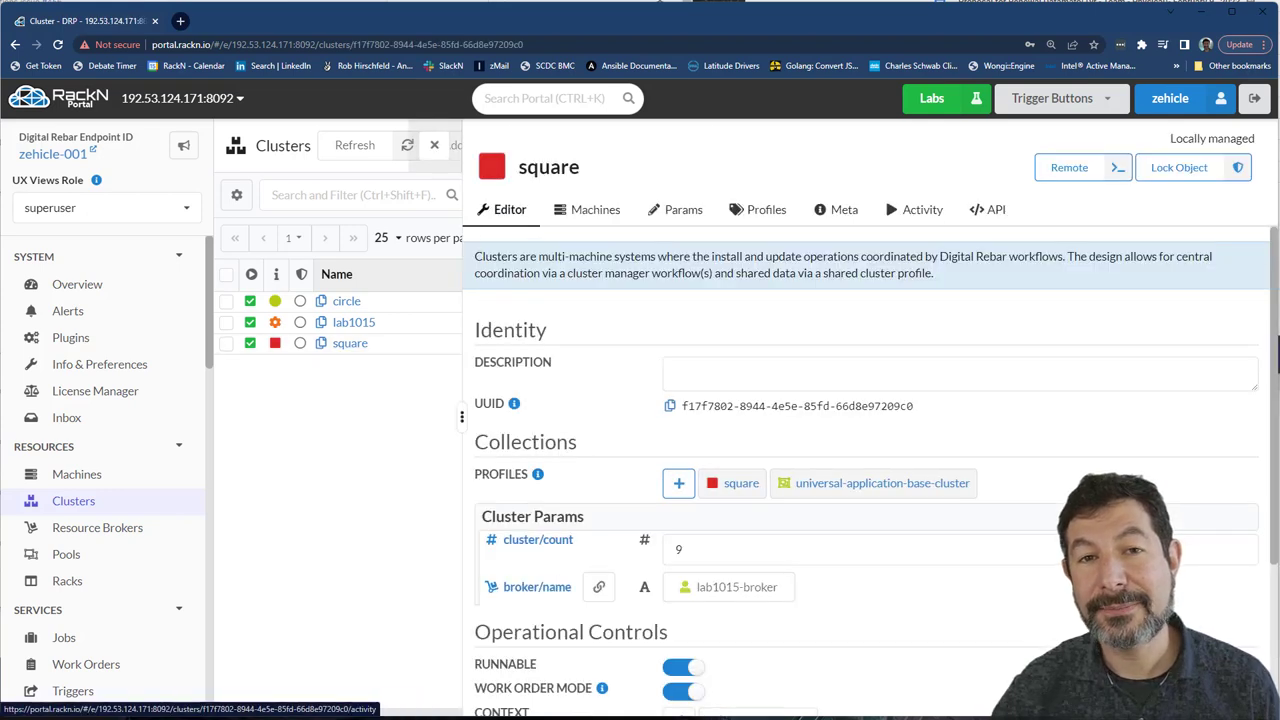
click(922, 209)
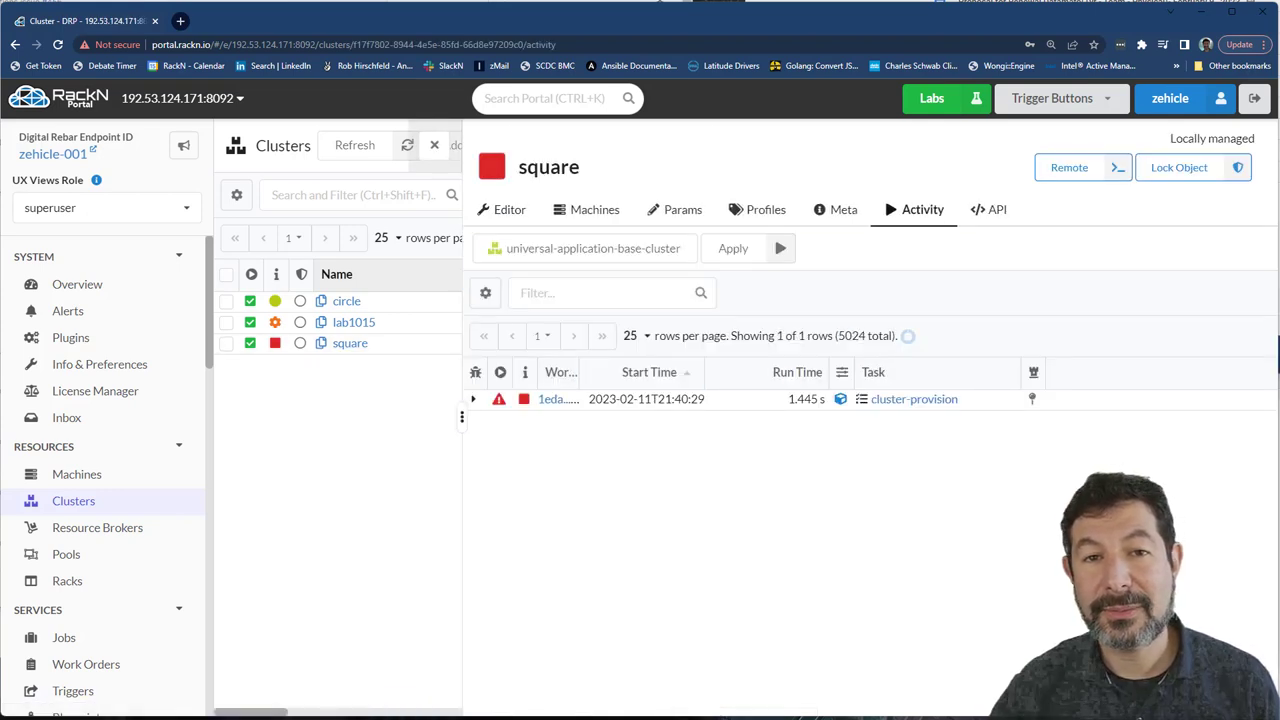
click(733, 248)
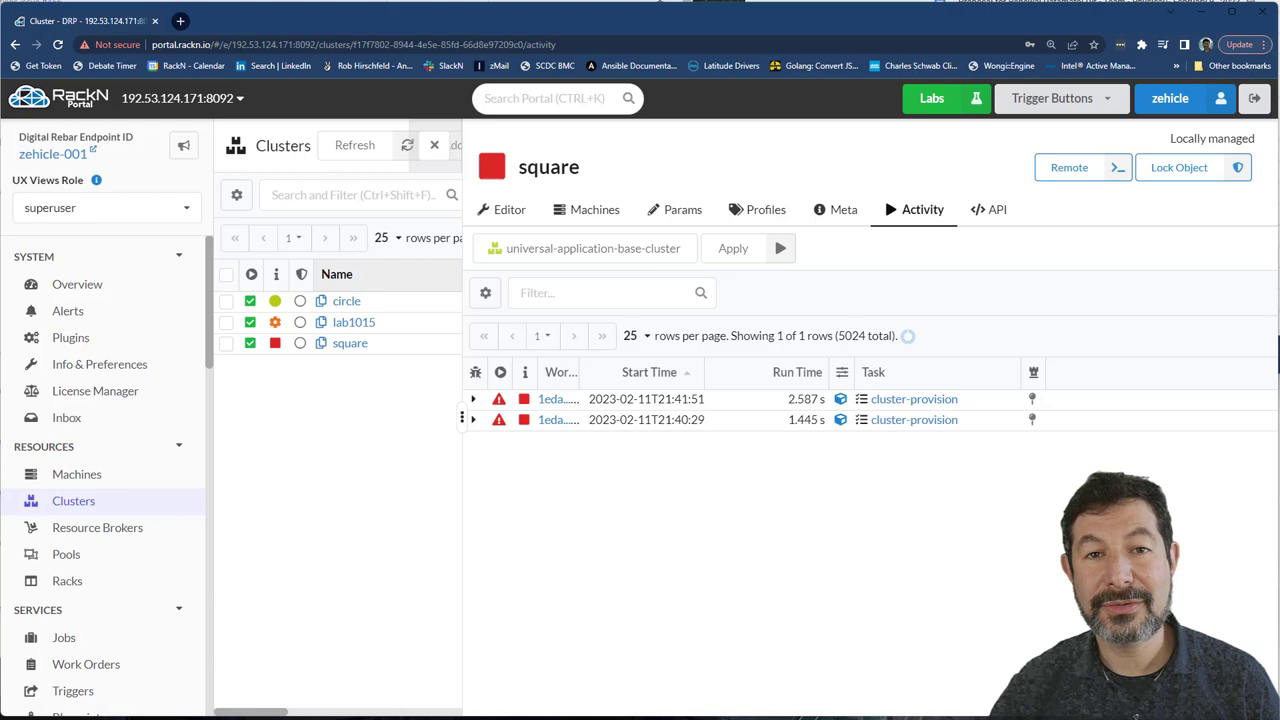
click(473, 399)
scroll(800, 500, down, 5)
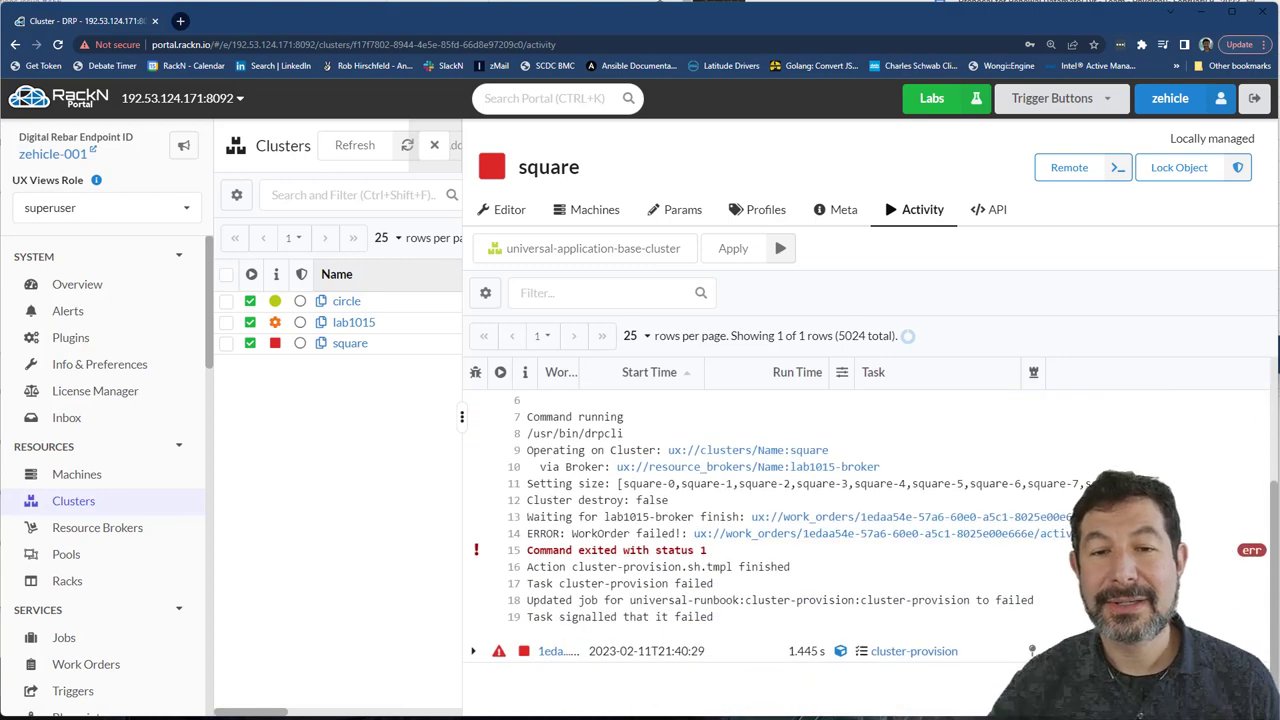
Apply provisioning again and follow the log's work_orders link to the failed work order.
click(780, 248)
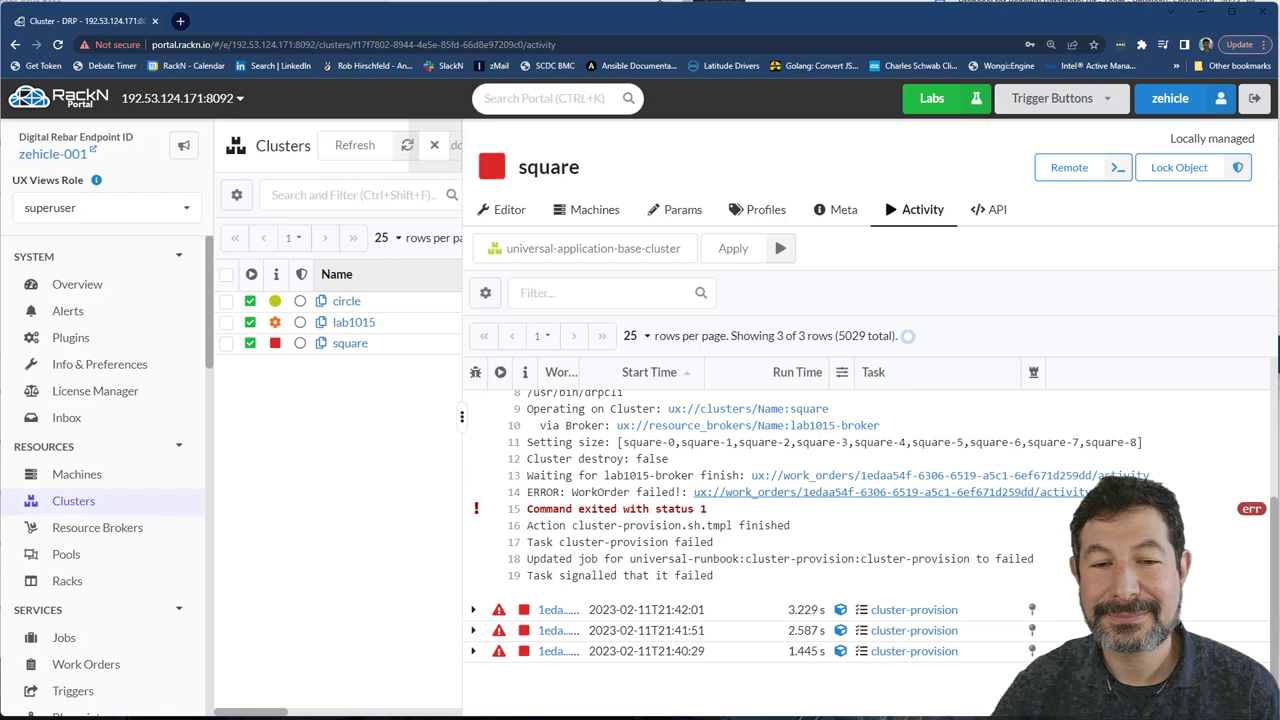
click(890, 491)
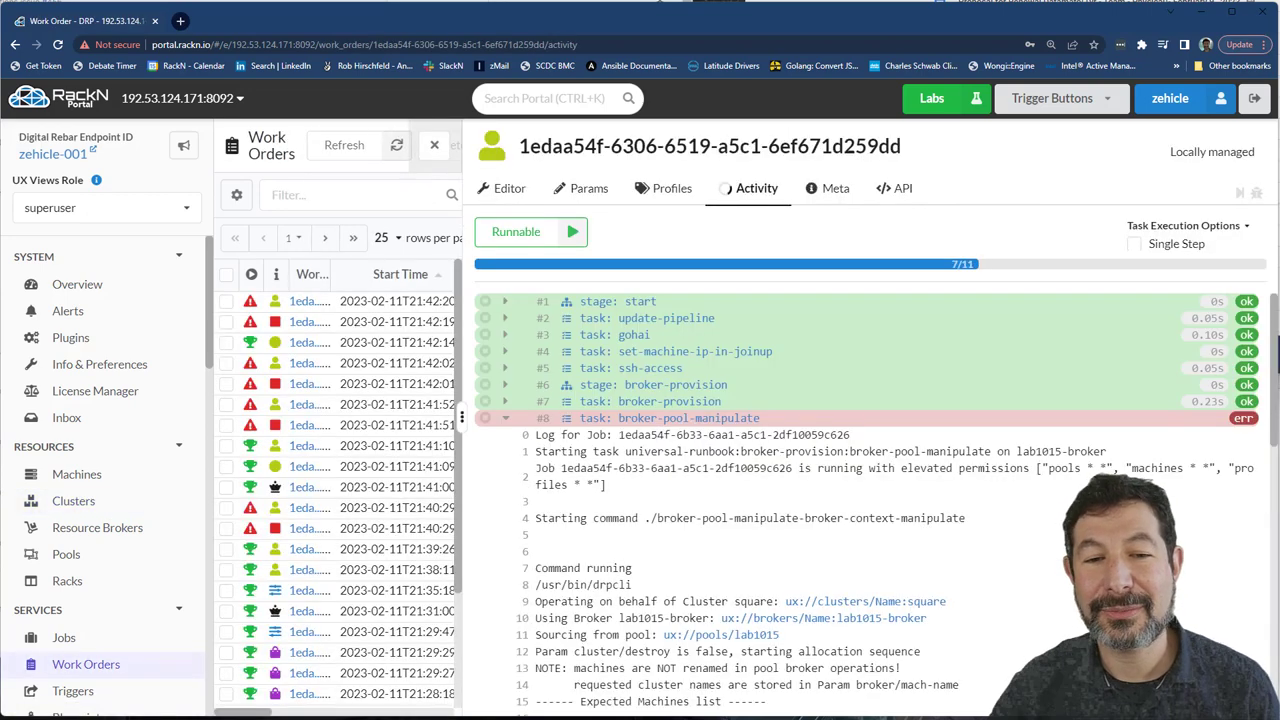
scroll(800, 500, down, 5)
scroll(800, 500, down, 3)
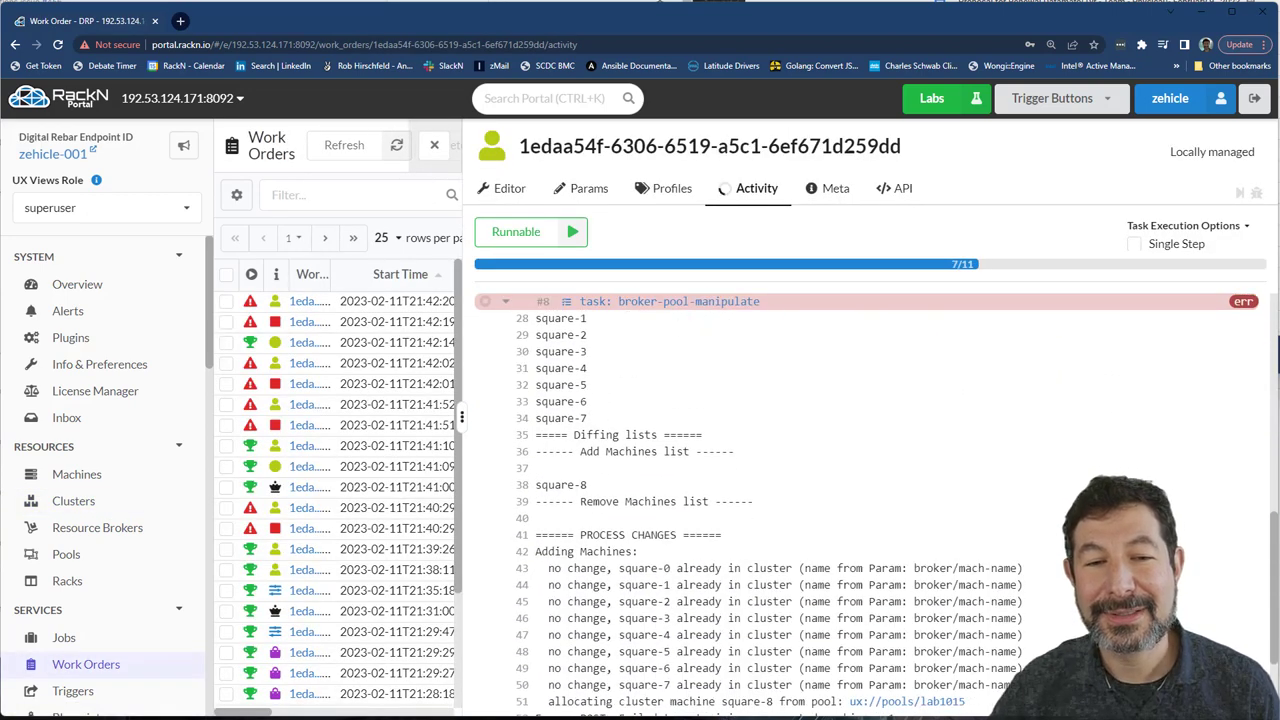
scroll(800, 500, down, 3)
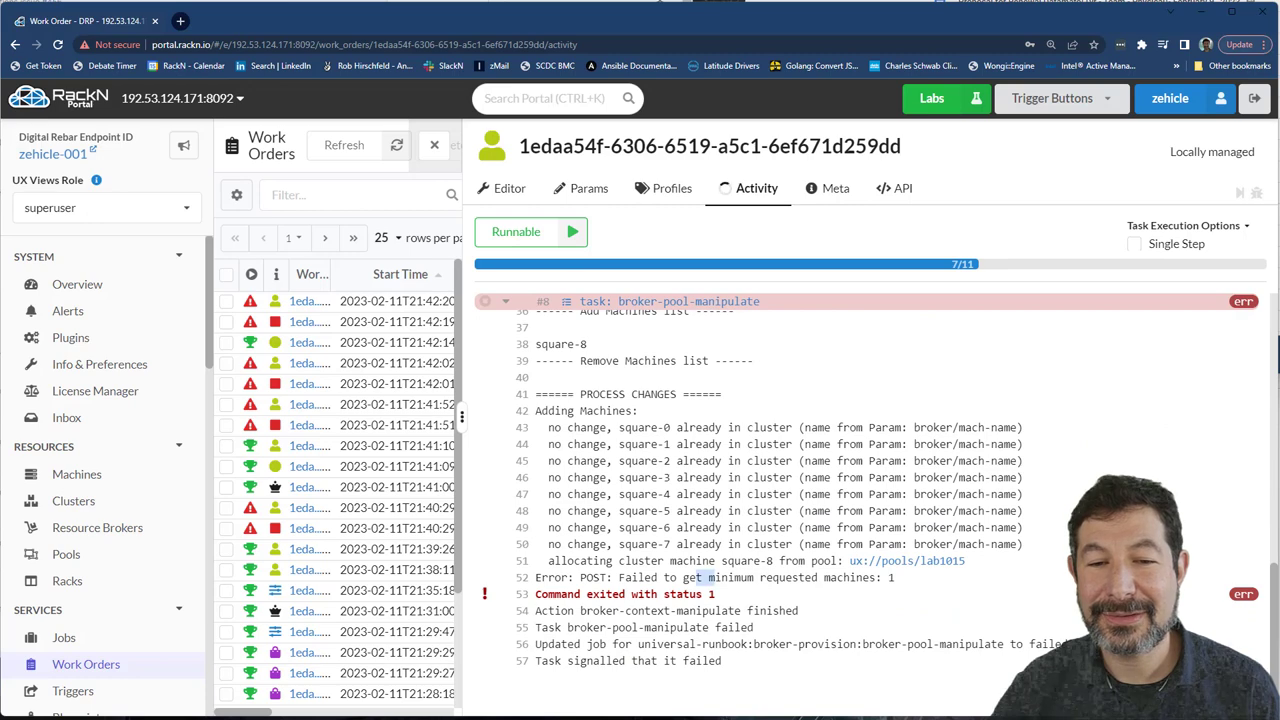
Highlight the broker-pool-manipulate error about not getting the minimum requested machines.
drag(684, 578, 928, 561)
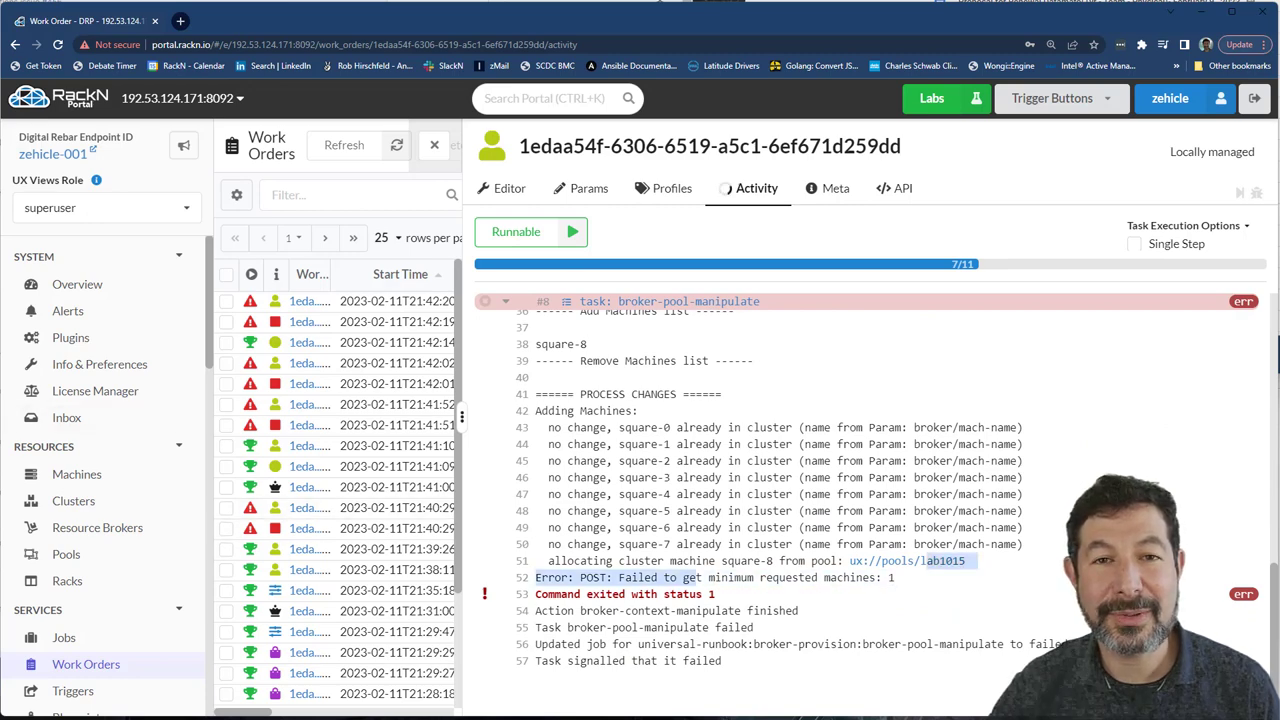
Reduce the circle cluster's count to 1 and check the machines list.
click(73, 500)
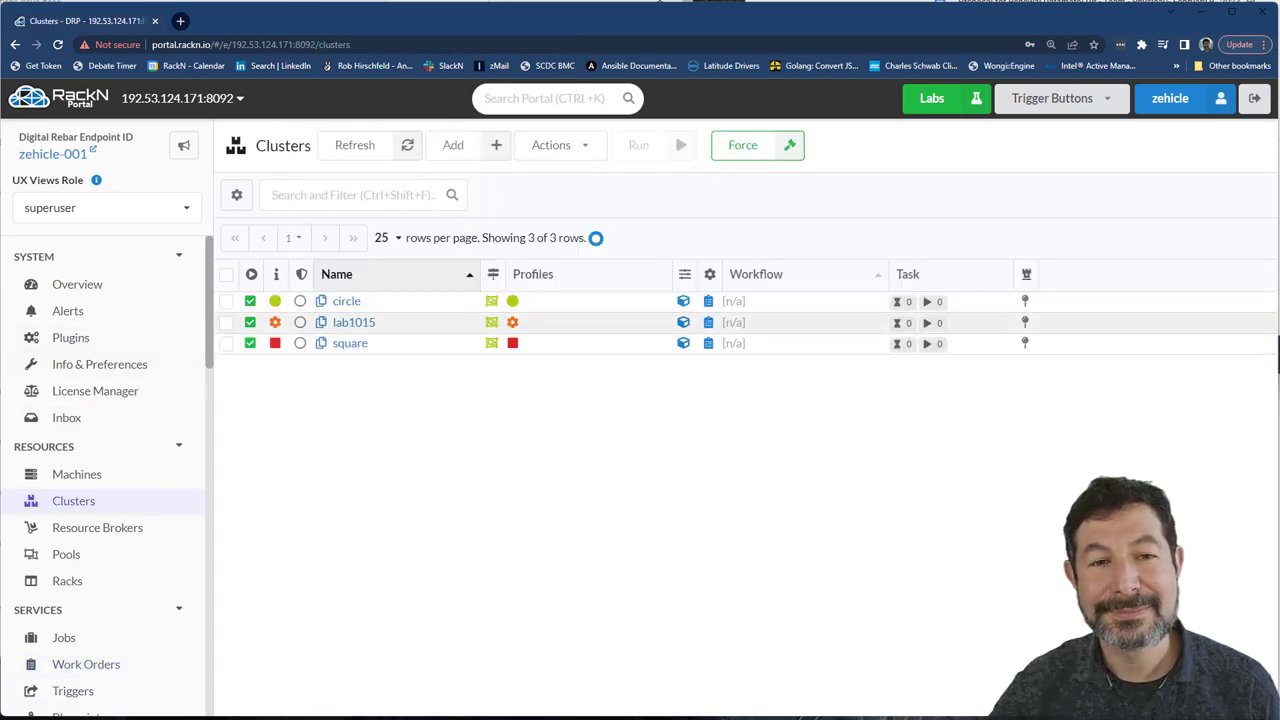
click(346, 300)
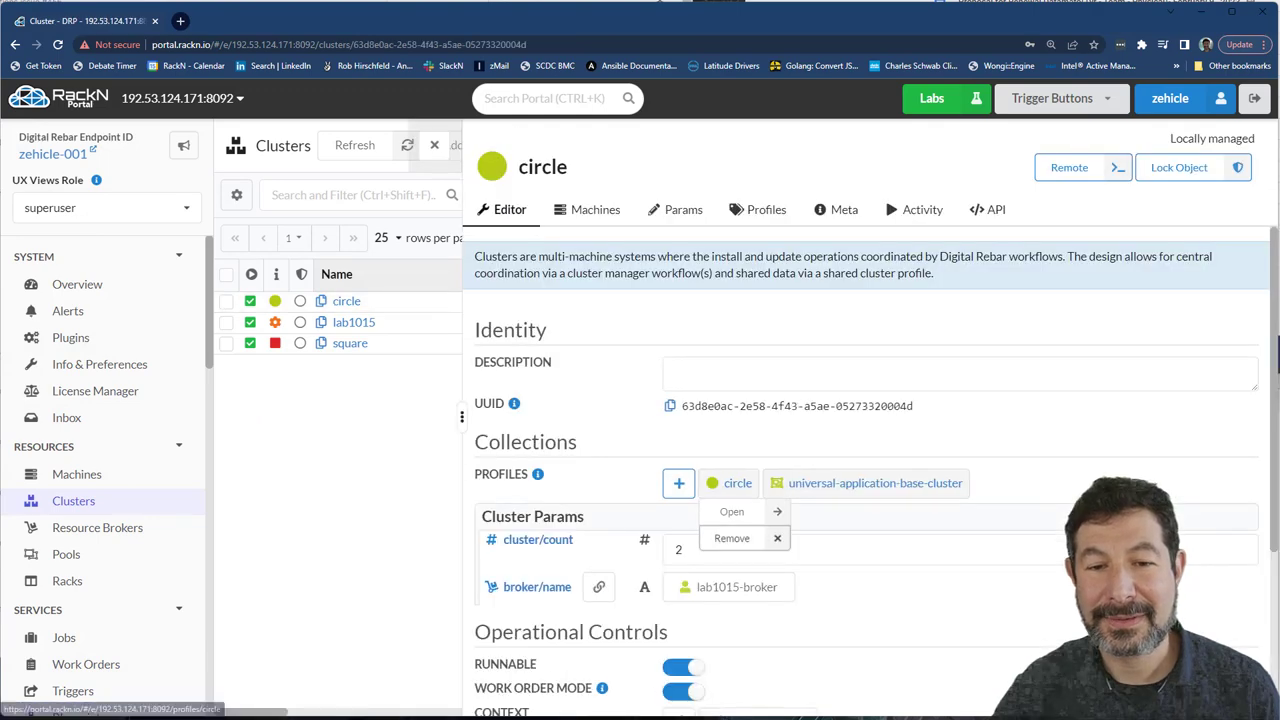
click(860, 549)
key(BackSpace)
text(1)
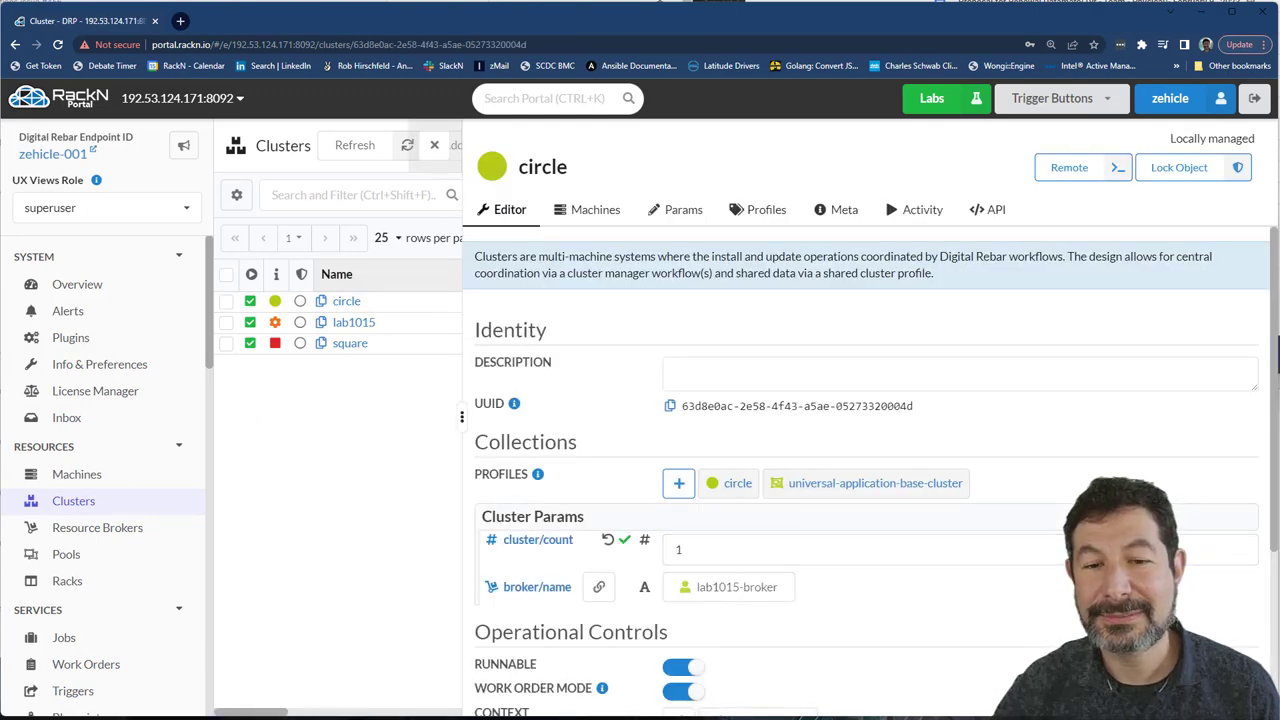
scroll(860, 450, down, 5)
scroll(860, 450, up, 3)
scroll(860, 450, down, 1)
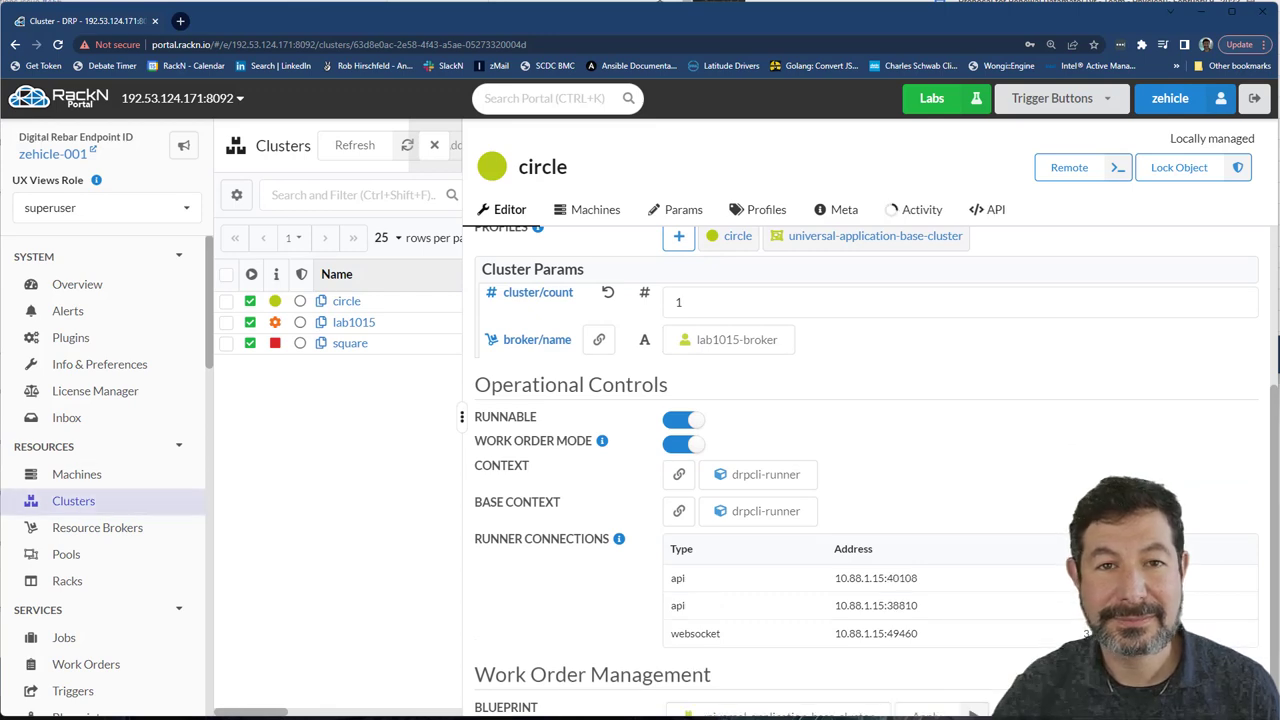
click(76, 474)
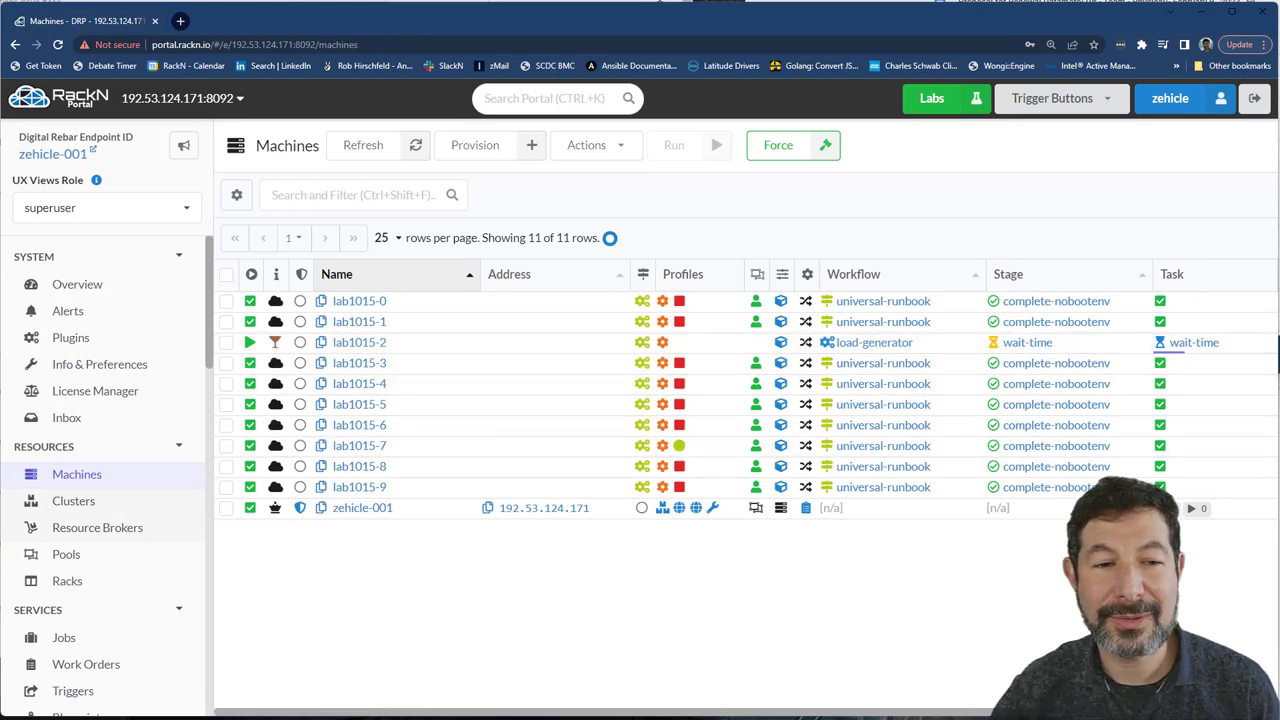
Set square's count to 8, rerun its provisioning successfully, and show the machines list.
click(73, 500)
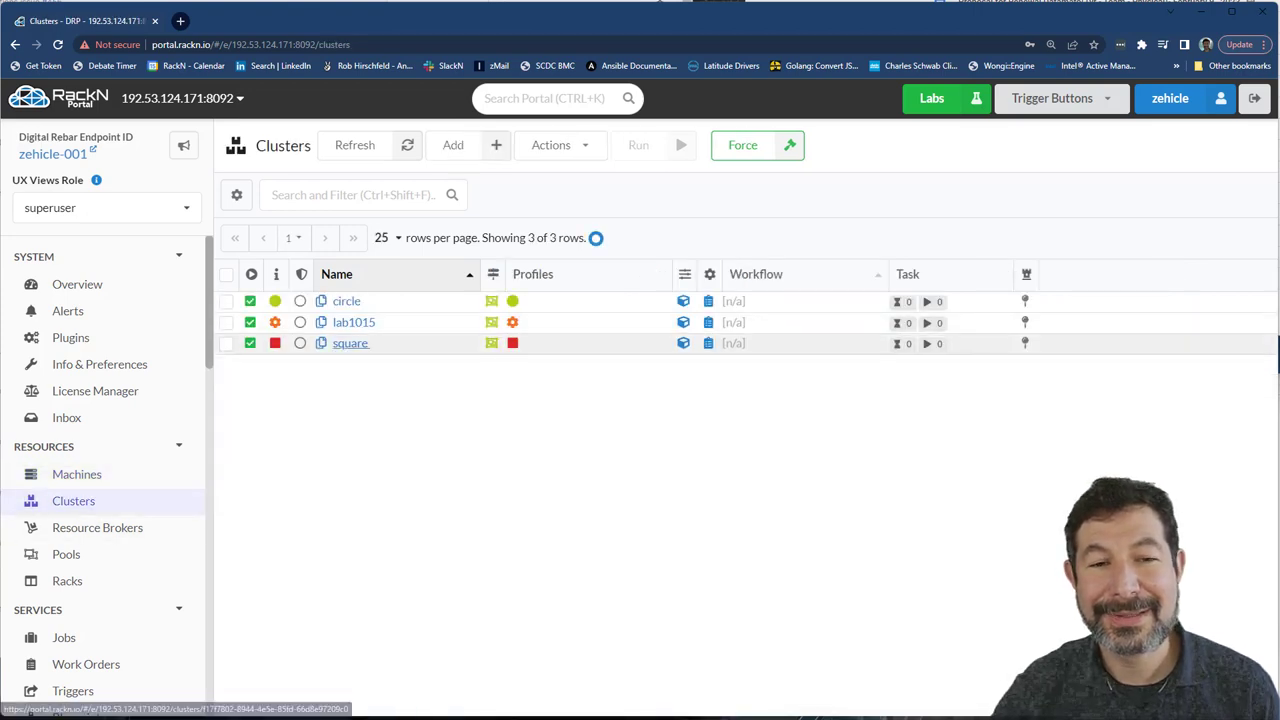
click(350, 343)
scroll(800, 450, down, 3)
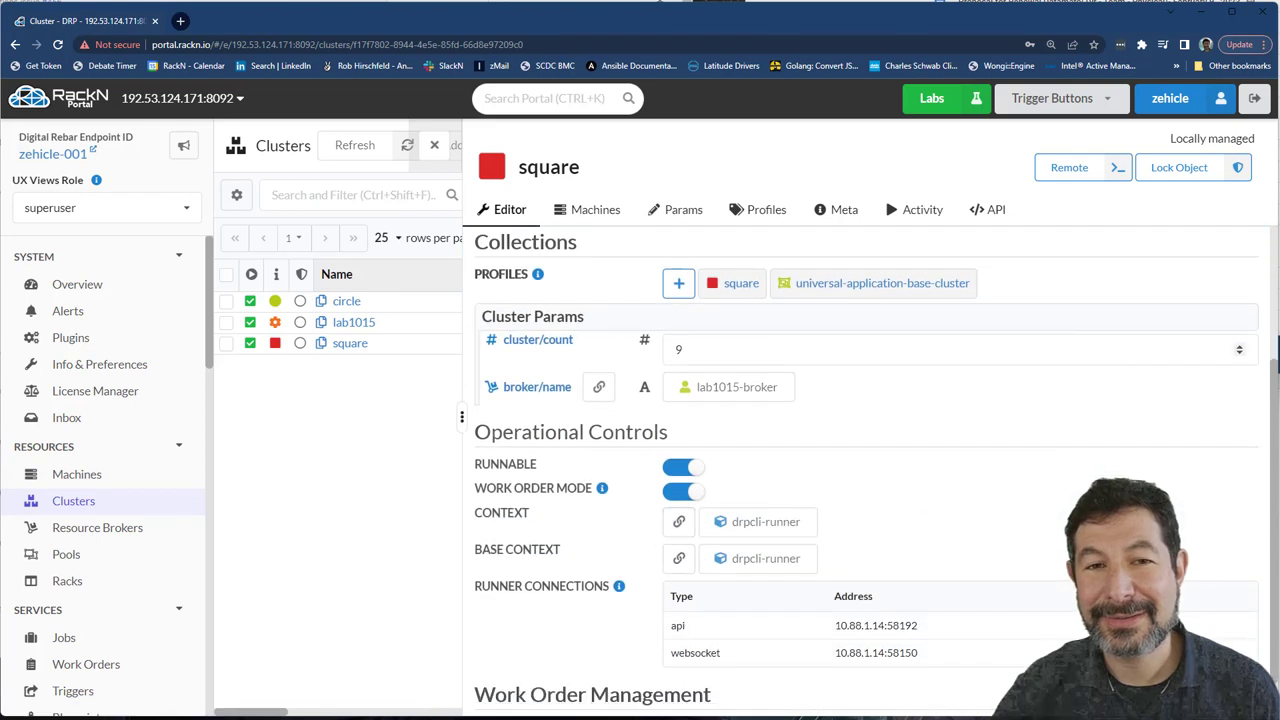
double_click(678, 349)
text(8)
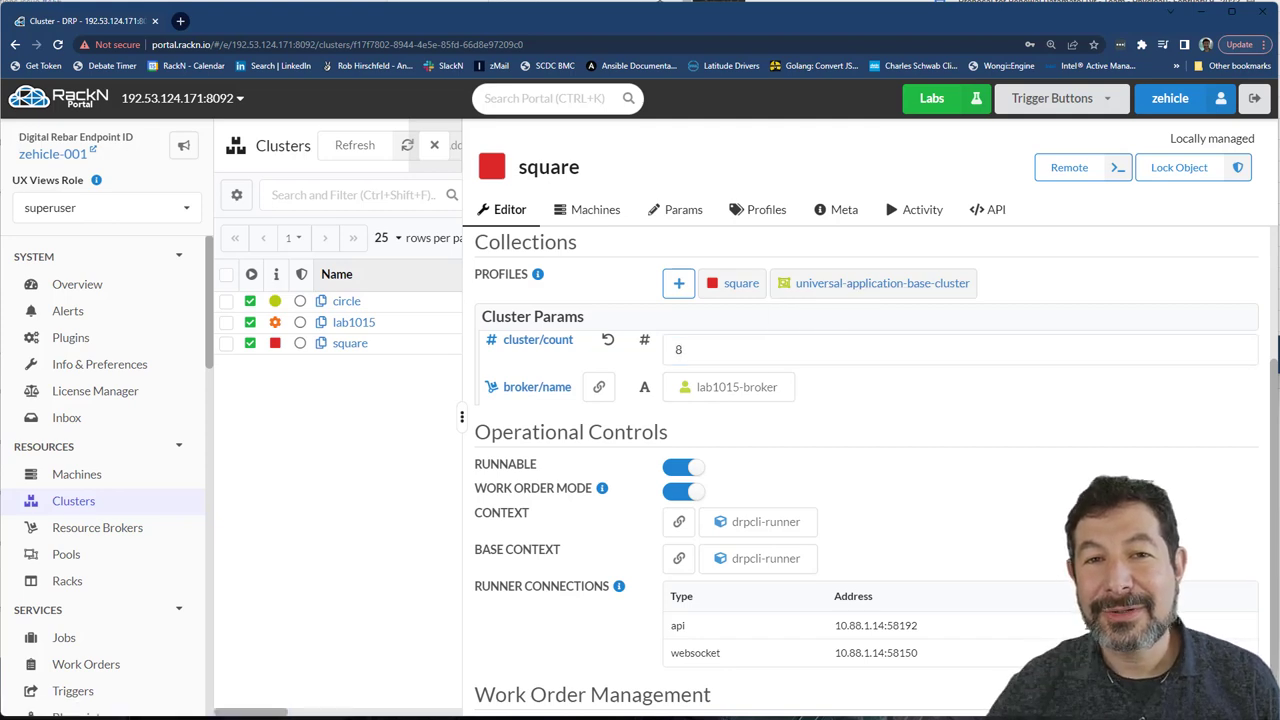
click(922, 209)
click(733, 248)
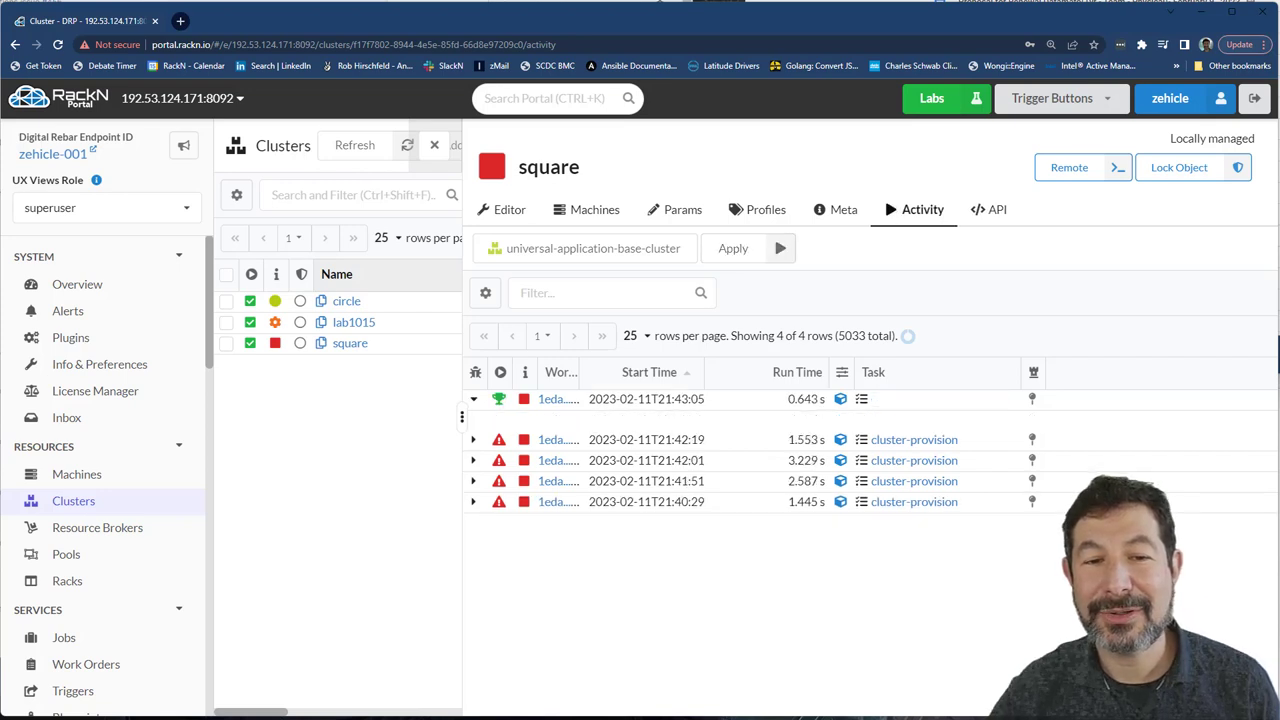
click(473, 398)
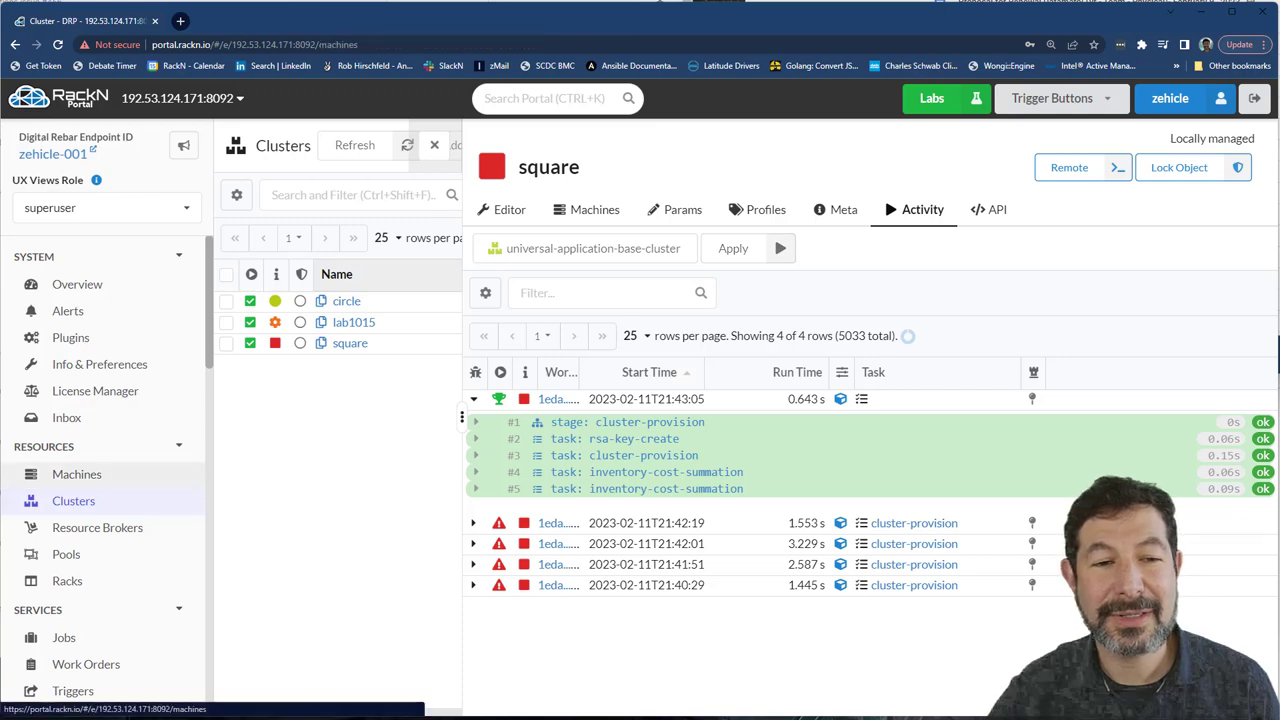
click(76, 474)
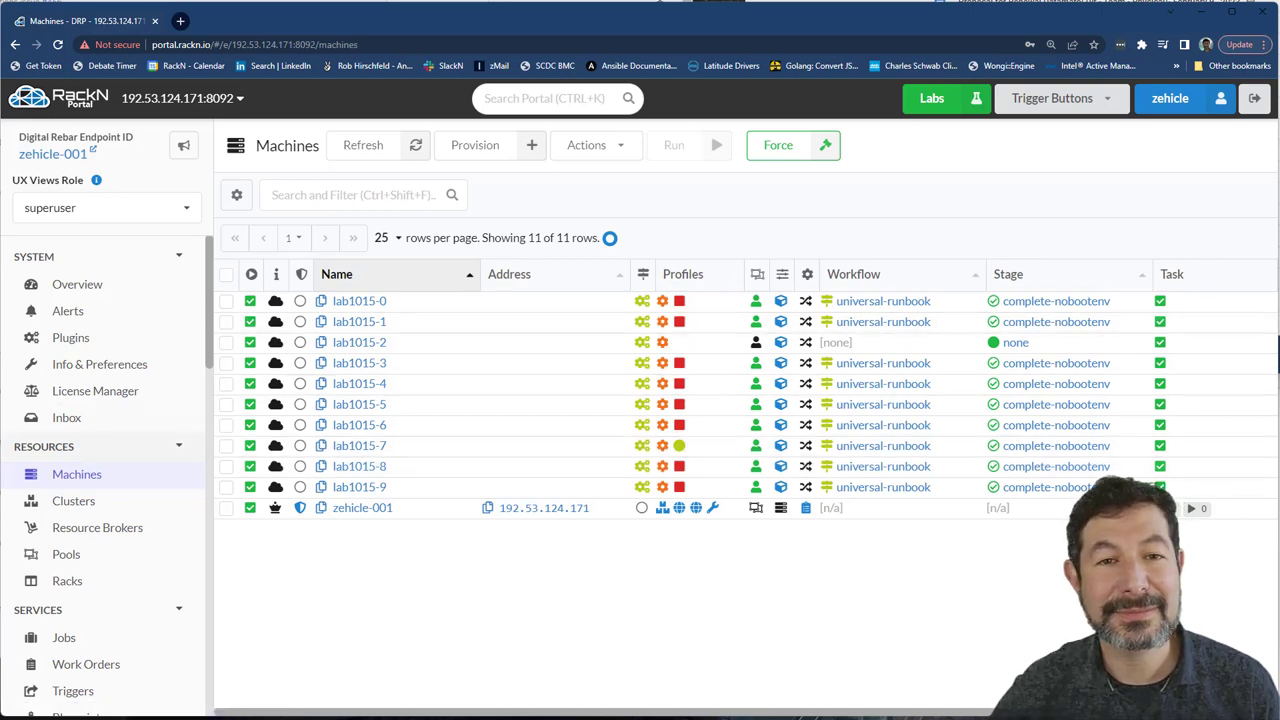
Review circle's activity, raise square's count to 9, and show all lab1015 machines assigned.
click(73, 501)
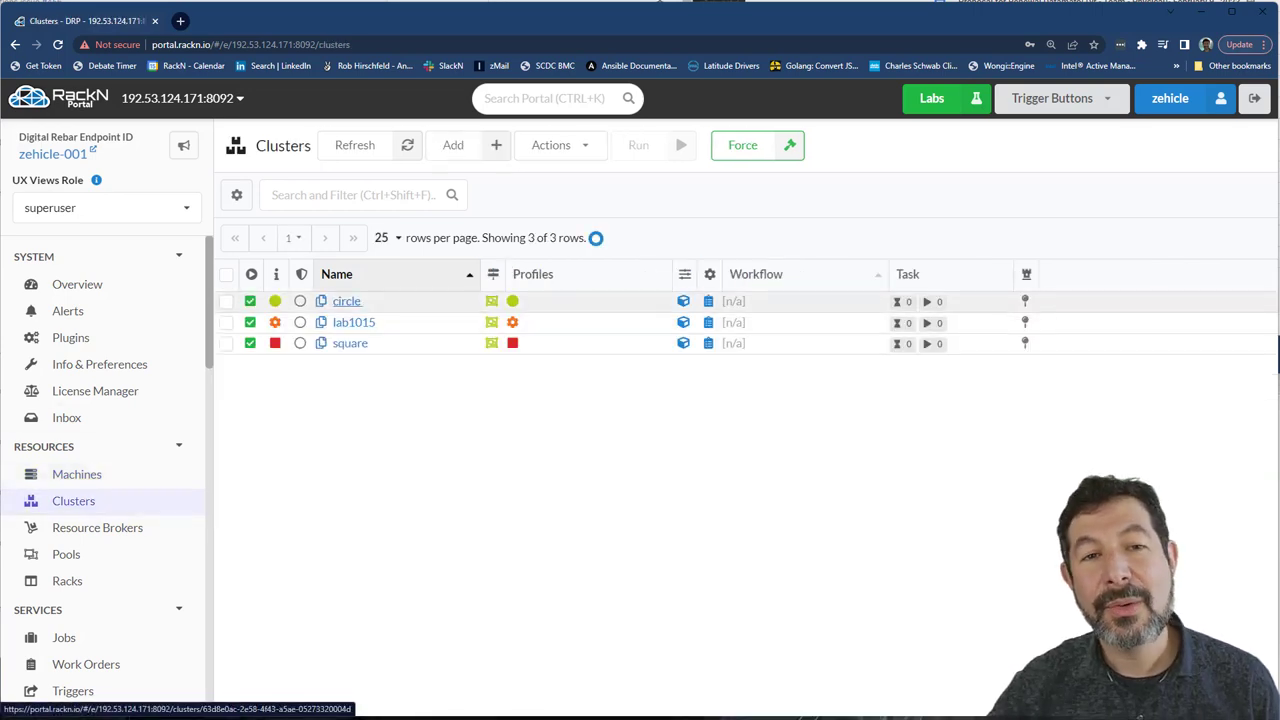
click(346, 301)
click(922, 209)
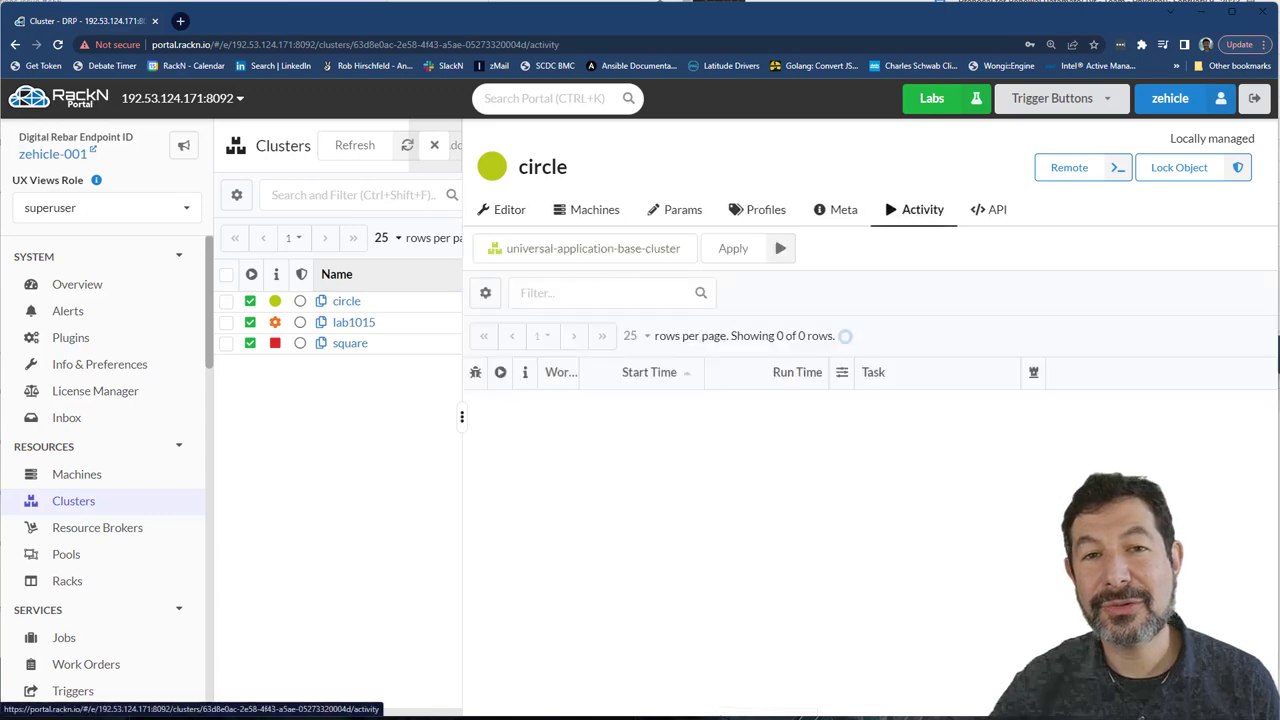
click(509, 209)
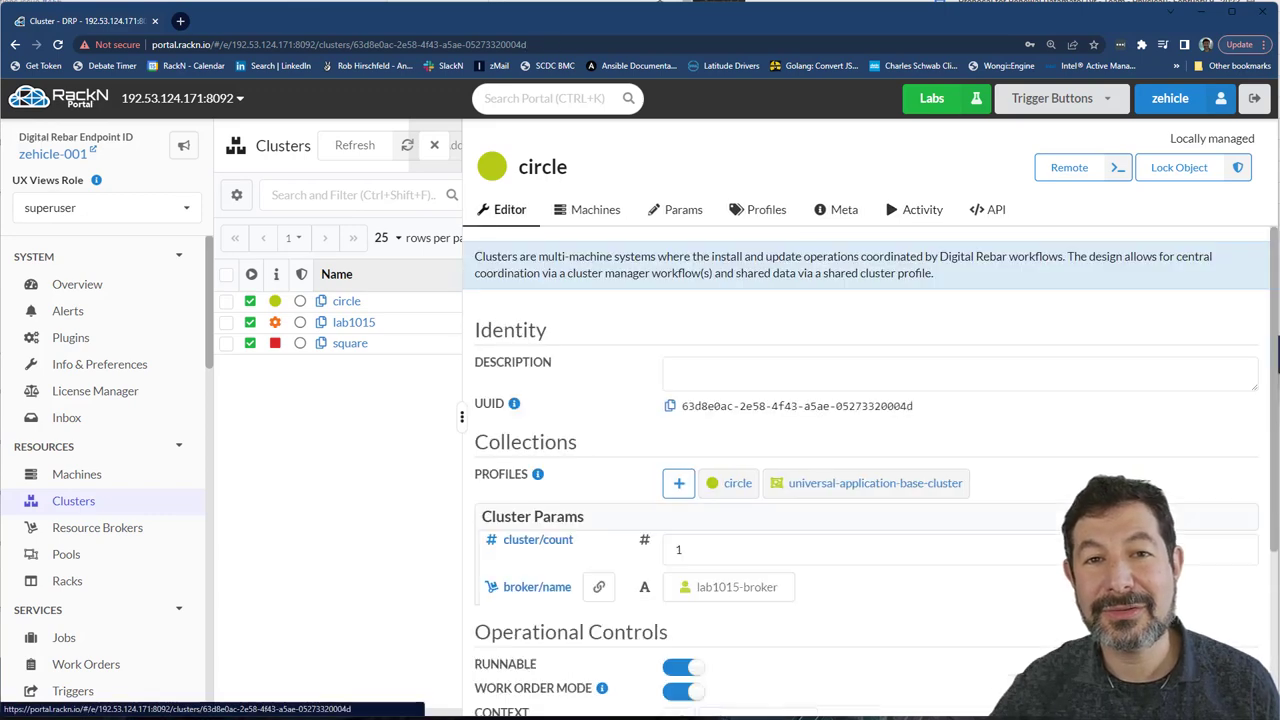
click(350, 343)
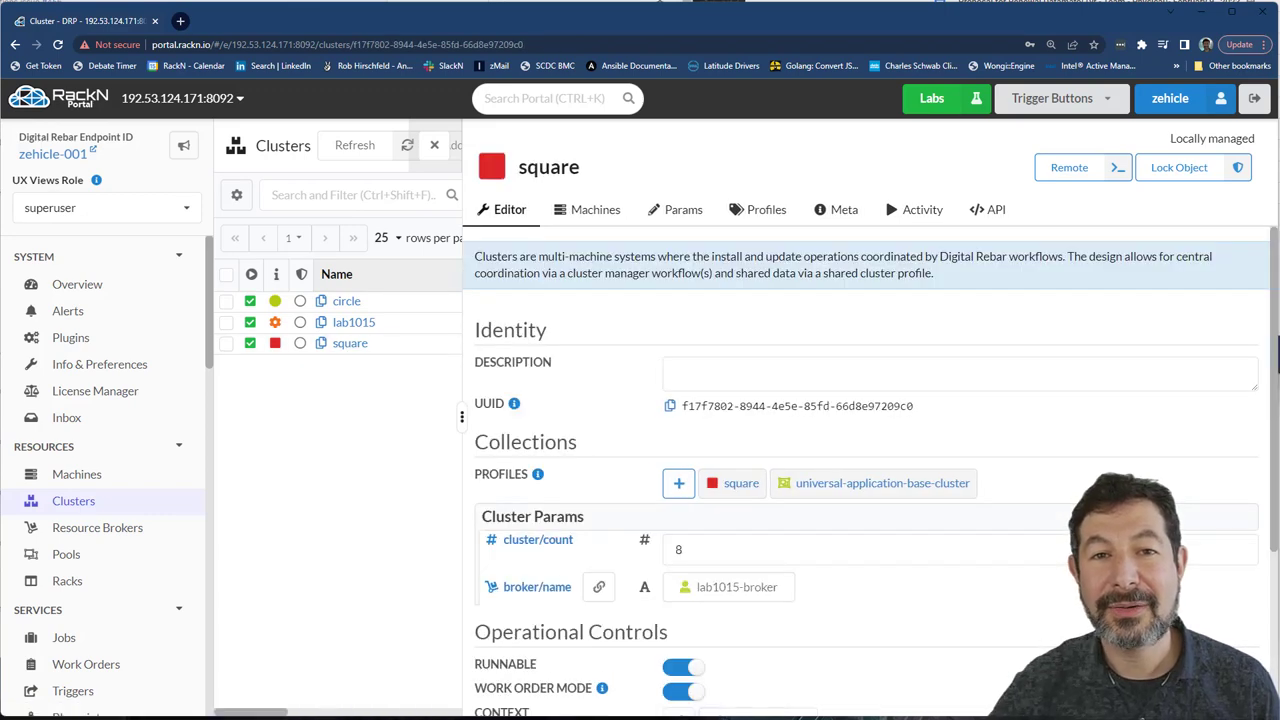
text(9)
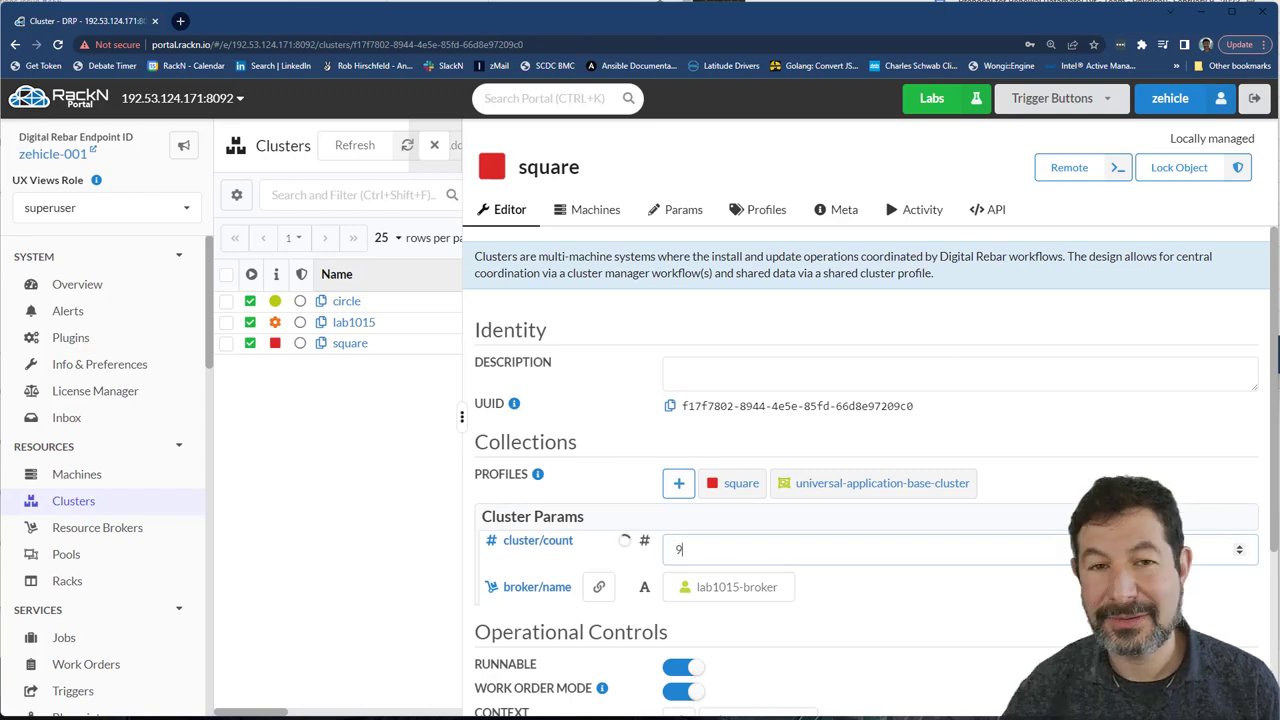
scroll(860, 450, down, 1)
scroll(860, 450, down, 1)
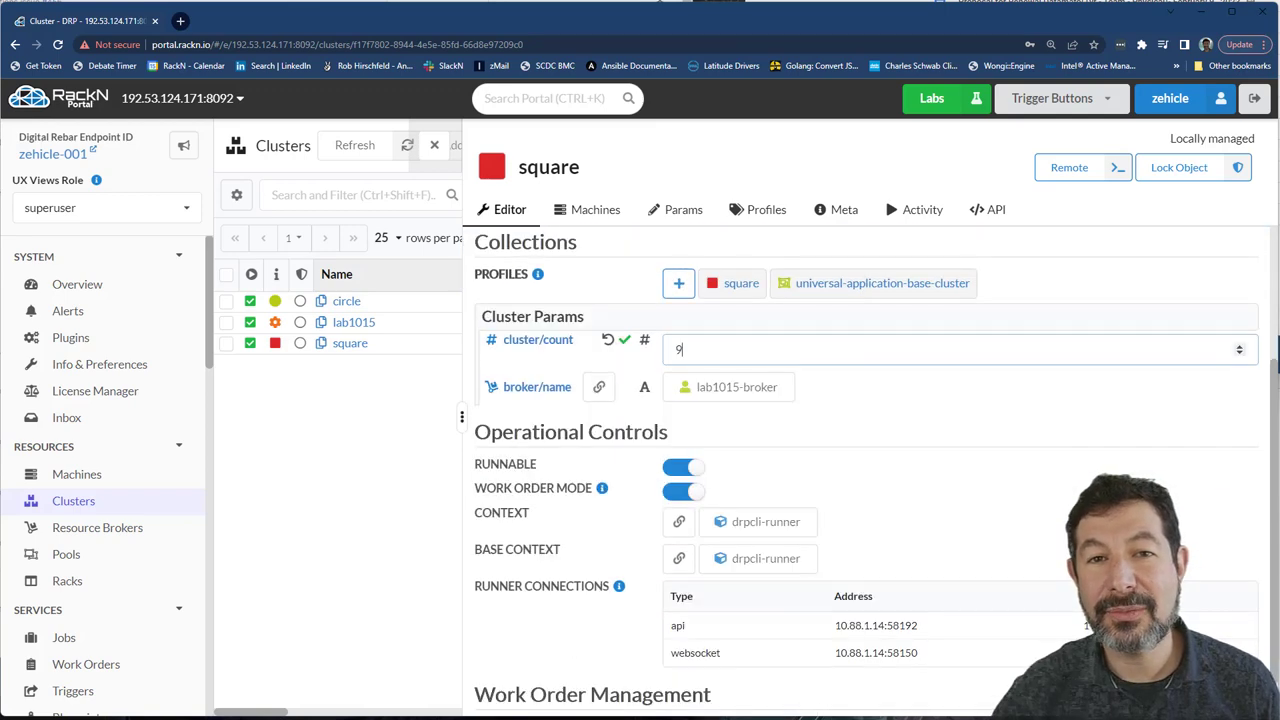
scroll(860, 450, up, 2)
scroll(860, 450, down, 3)
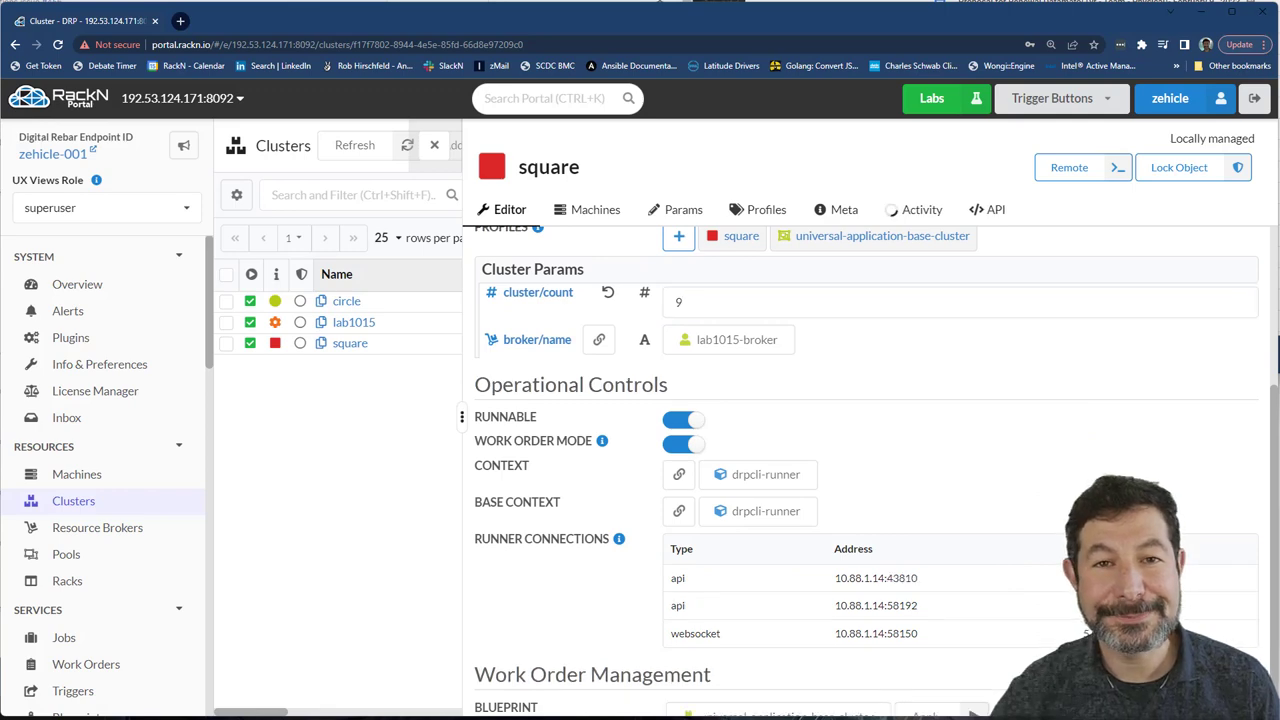
scroll(860, 450, up, 3)
click(76, 474)
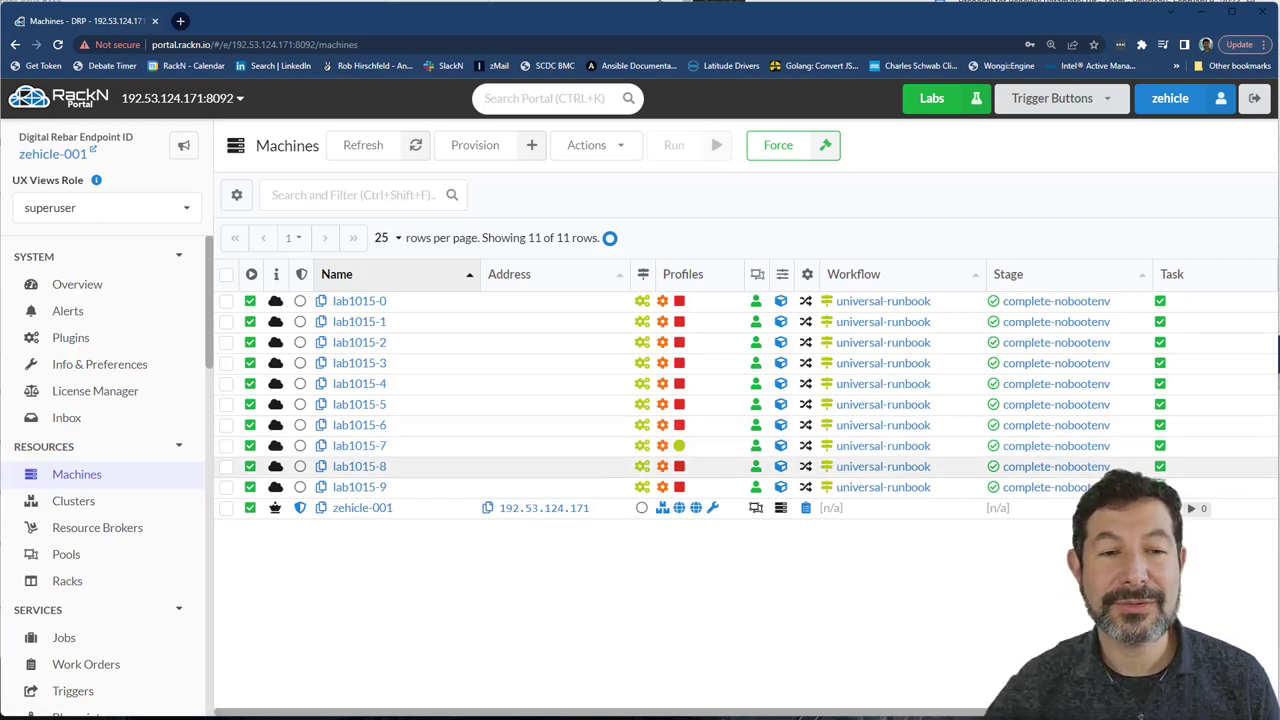
Shrink square's count to 5 and show four lab1015 machines released in the machines list.
click(73, 500)
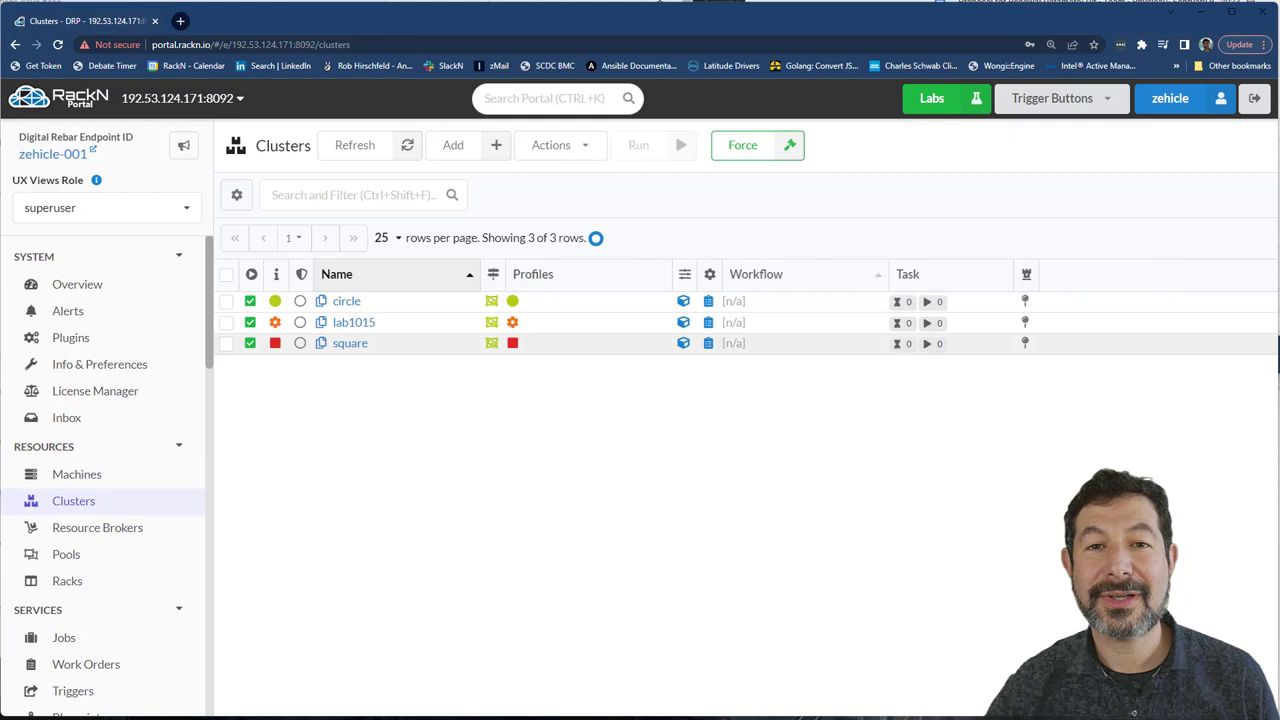
click(350, 343)
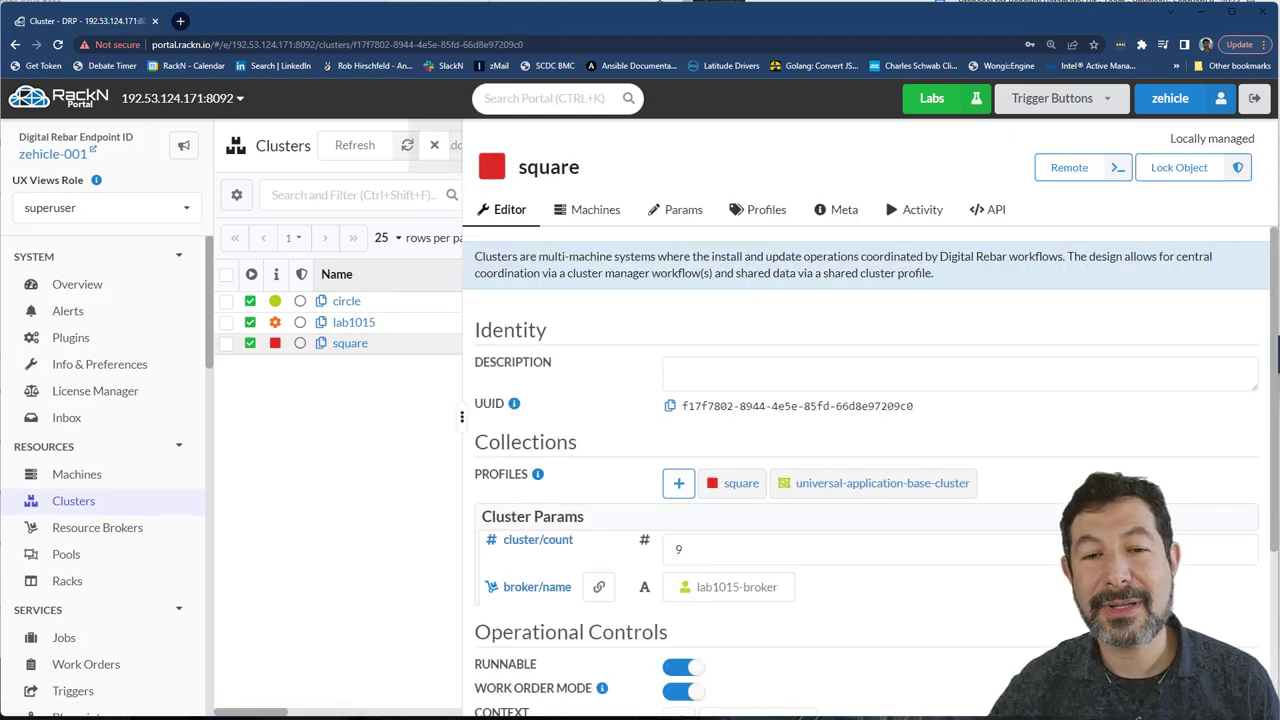
text(5)
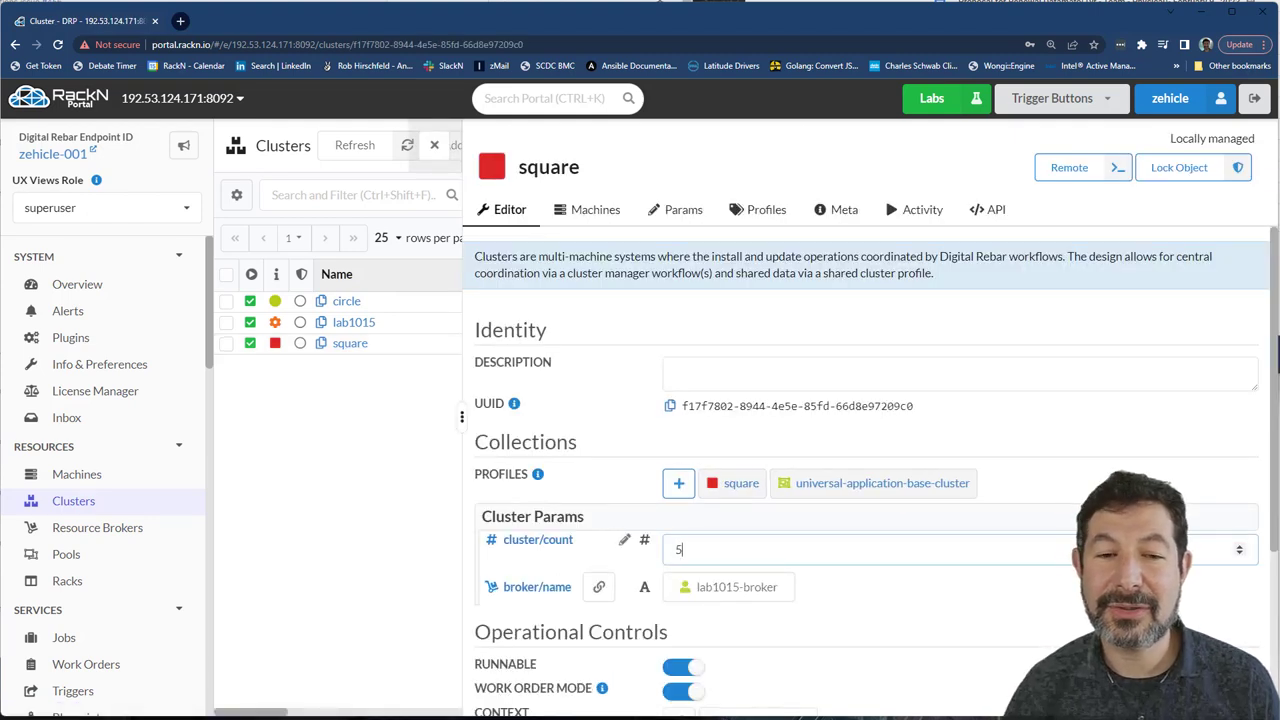
scroll(860, 450, down, 3)
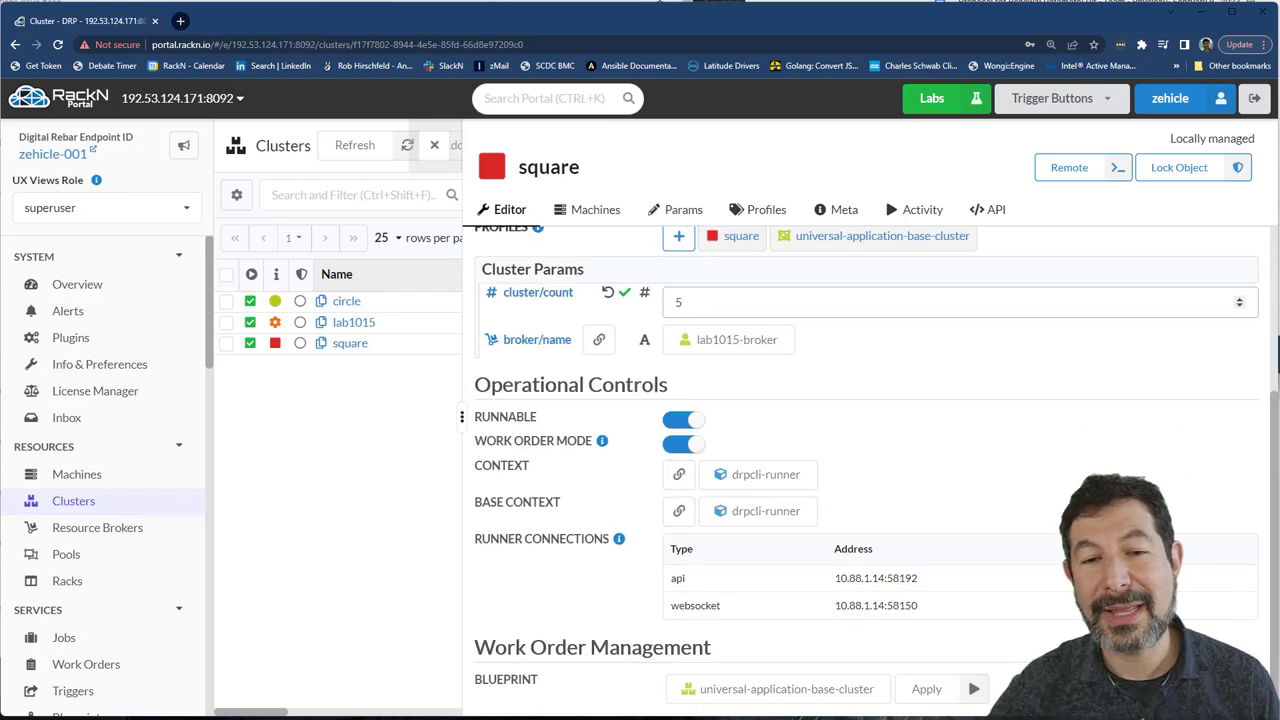
key(Return)
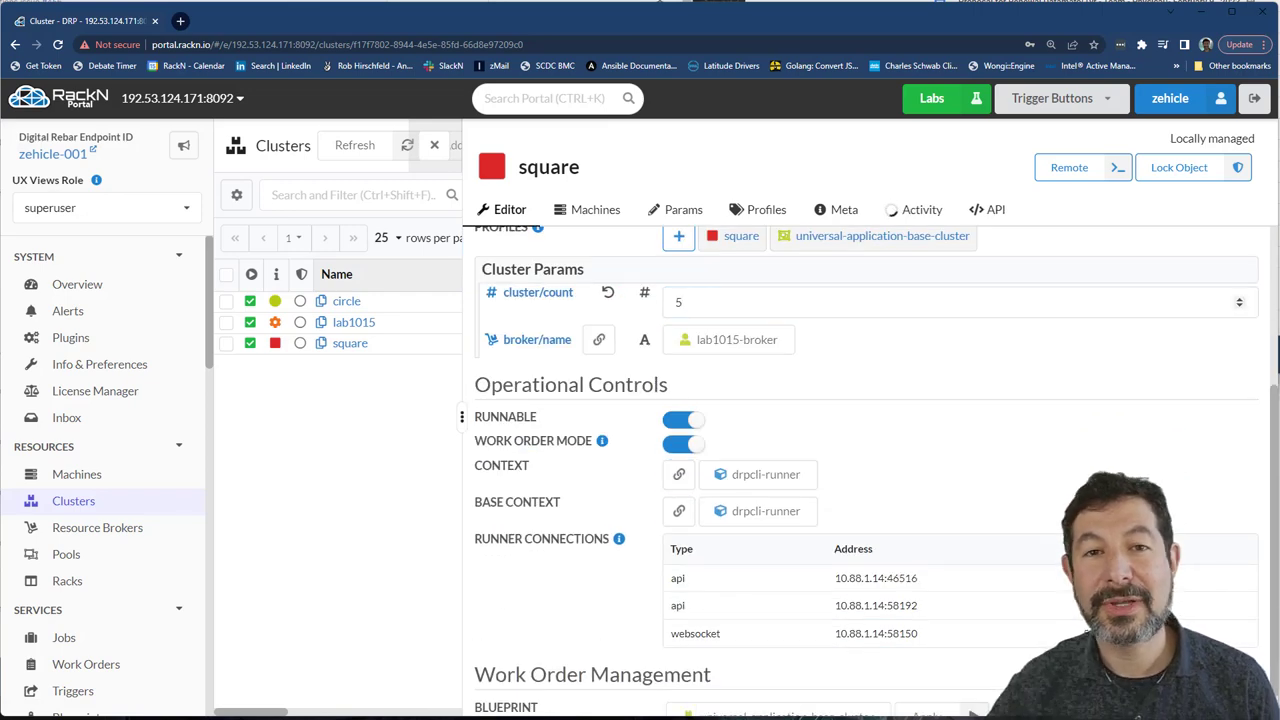
scroll(100, 450, down, 2)
click(76, 407)
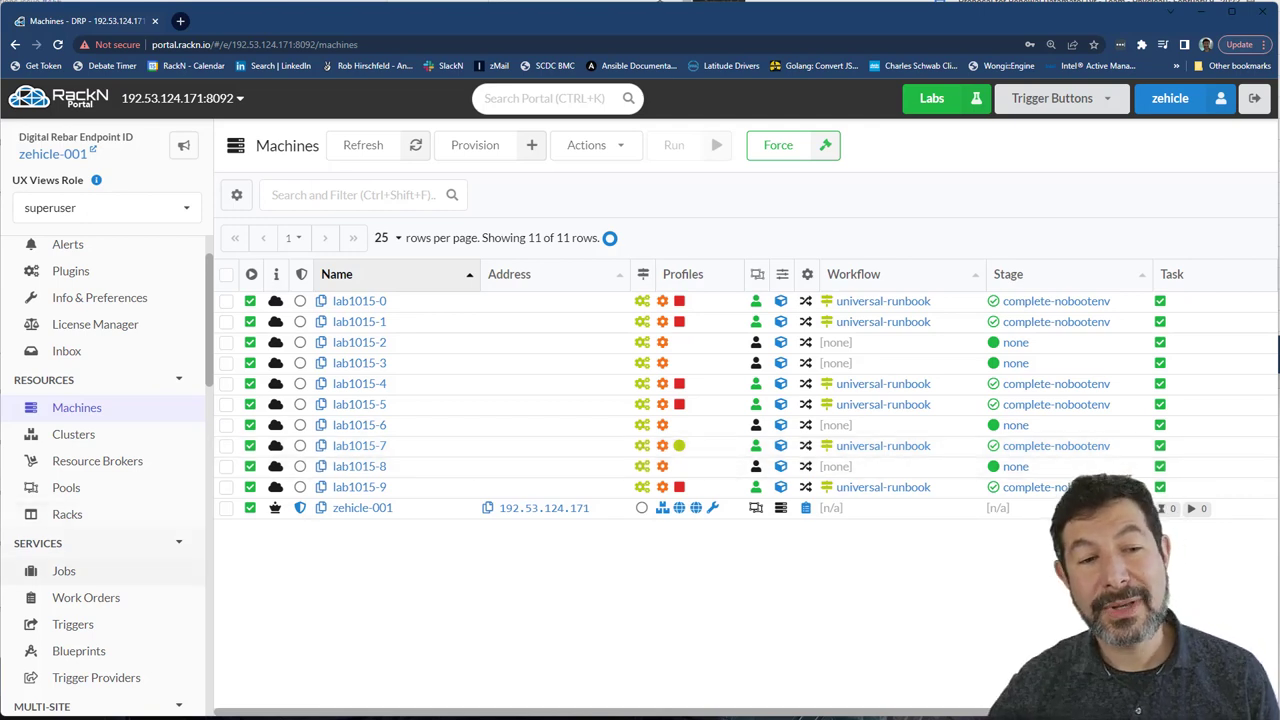
Delete (Cleanup) the lab1015 cluster and view its destroy run failing on six in-use machines.
click(73, 434)
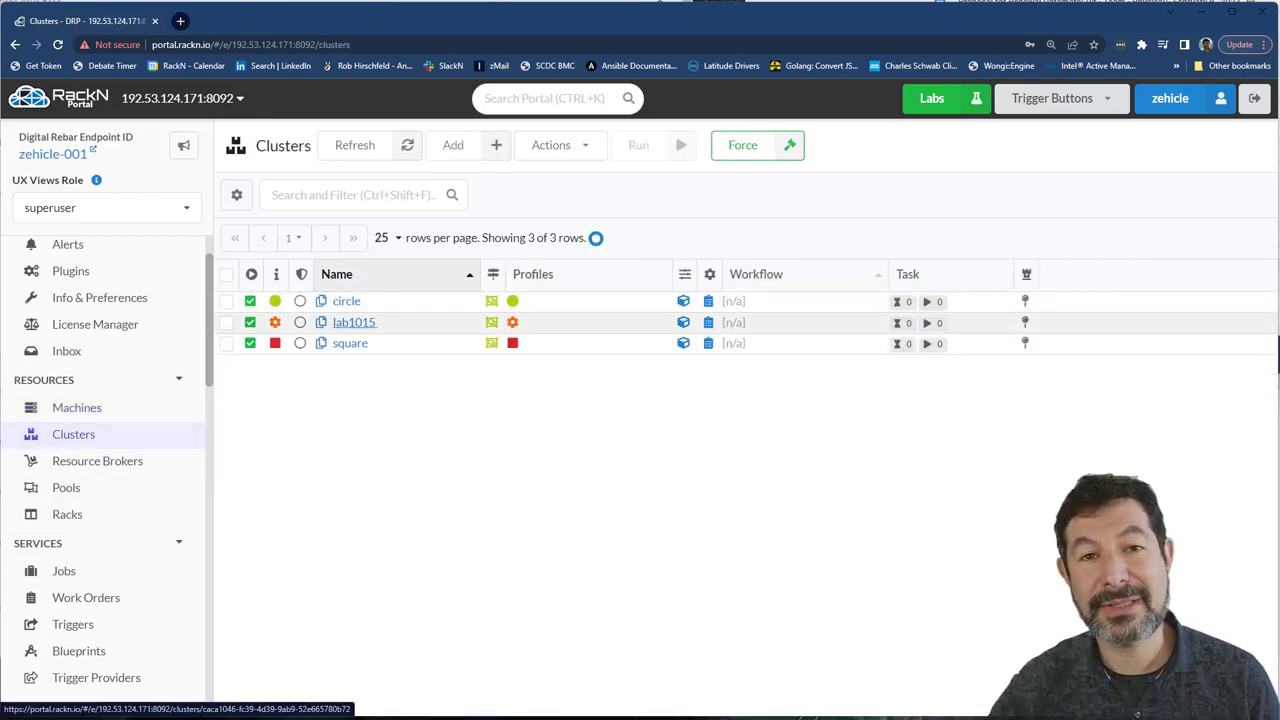
click(353, 322)
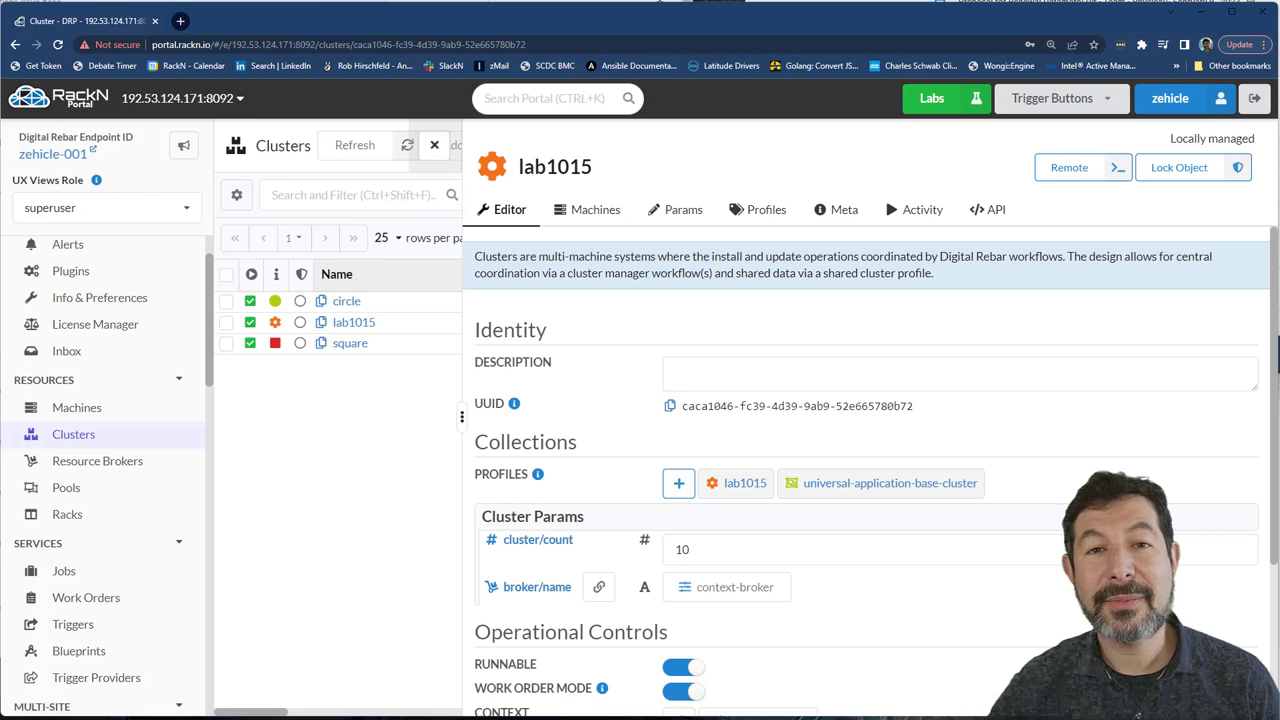
key(Escape)
click(226, 322)
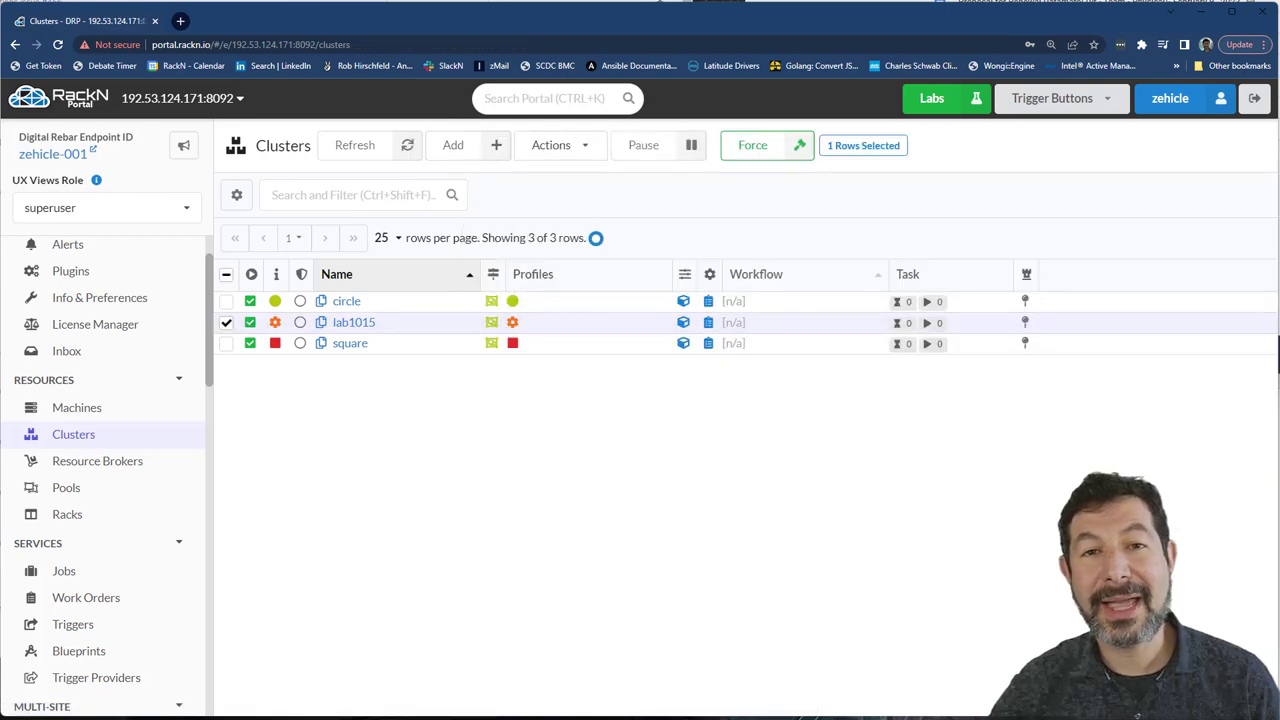
click(551, 145)
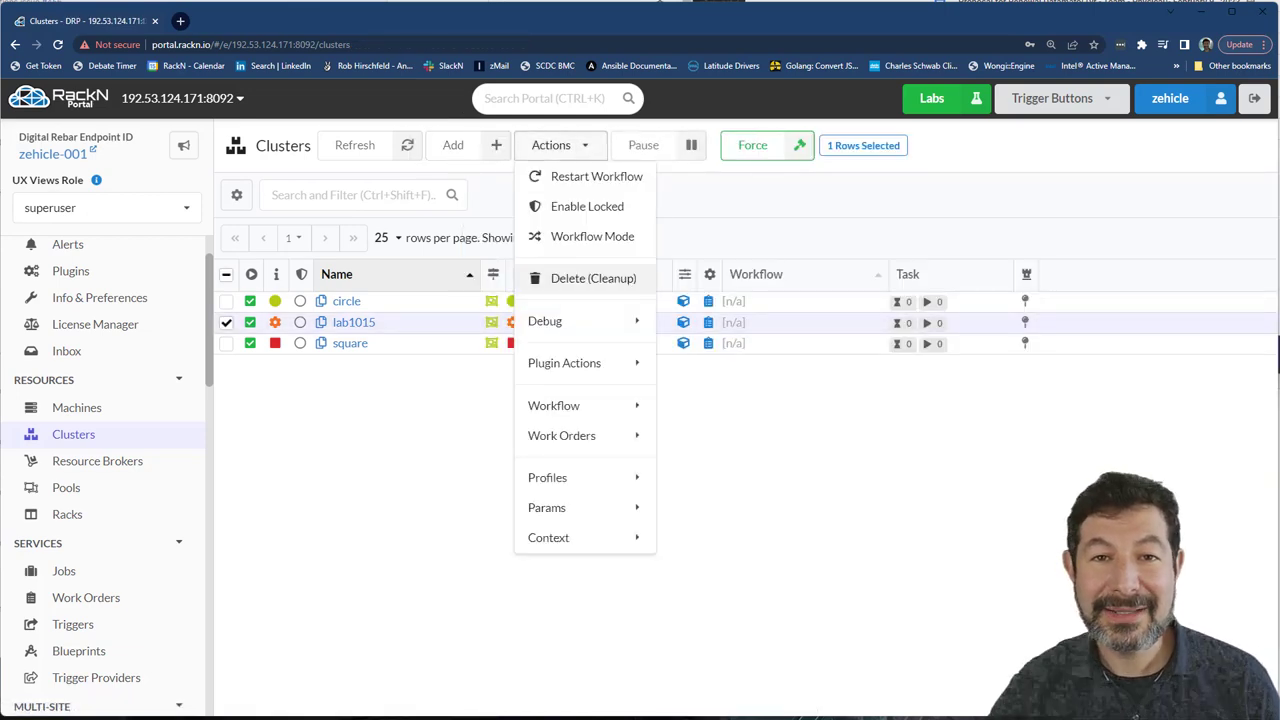
click(593, 278)
click(885, 472)
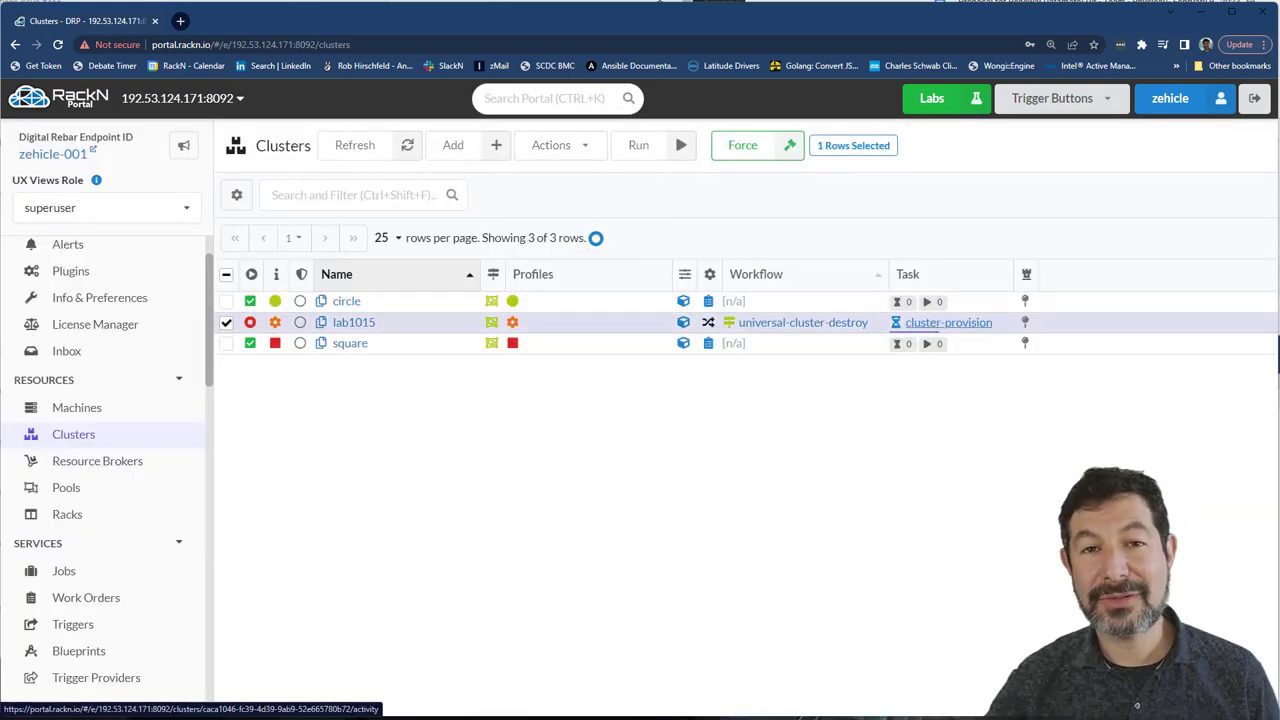
click(948, 322)
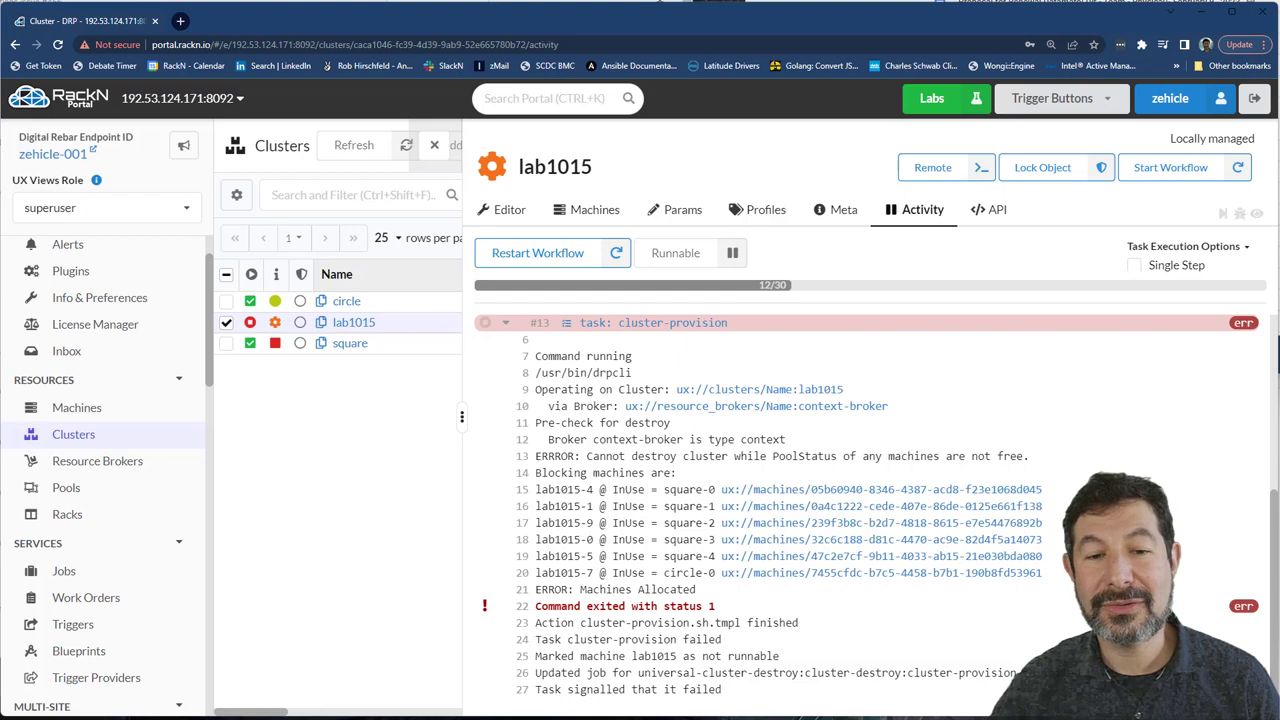
Select circle and square and confirm Delete (Cleanup) on both clusters.
click(346, 301)
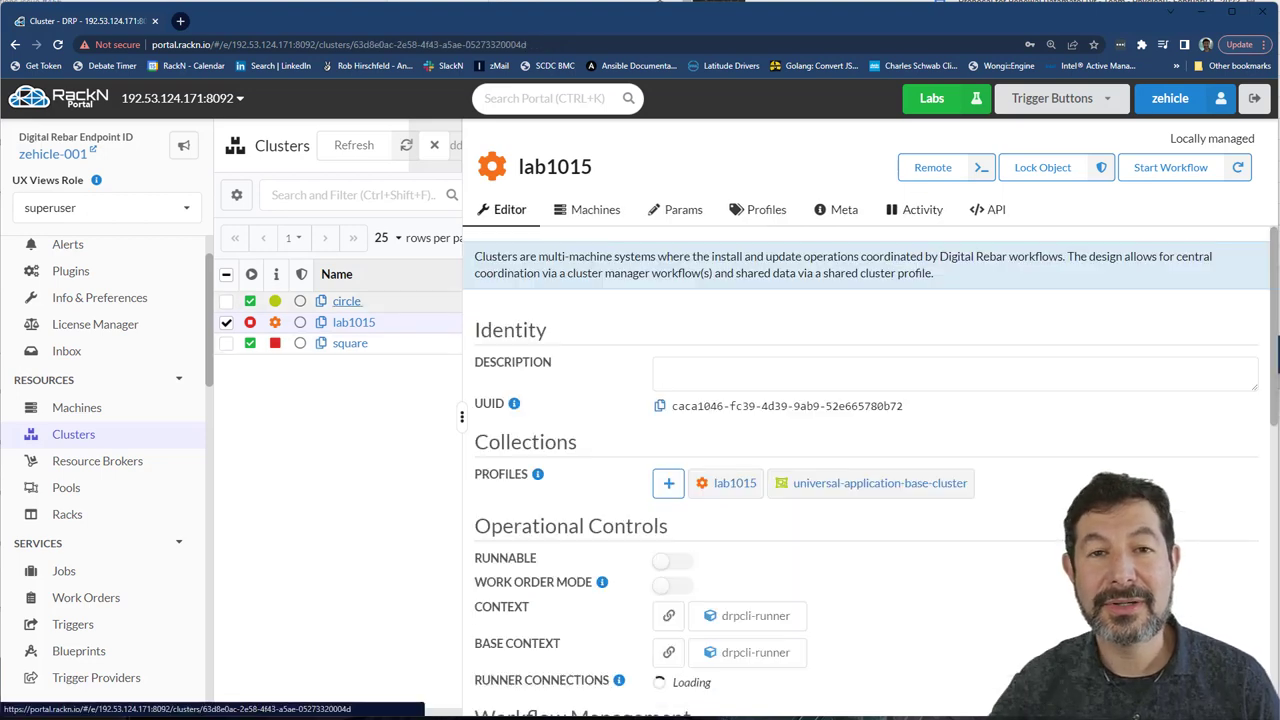
click(226, 301)
click(226, 322)
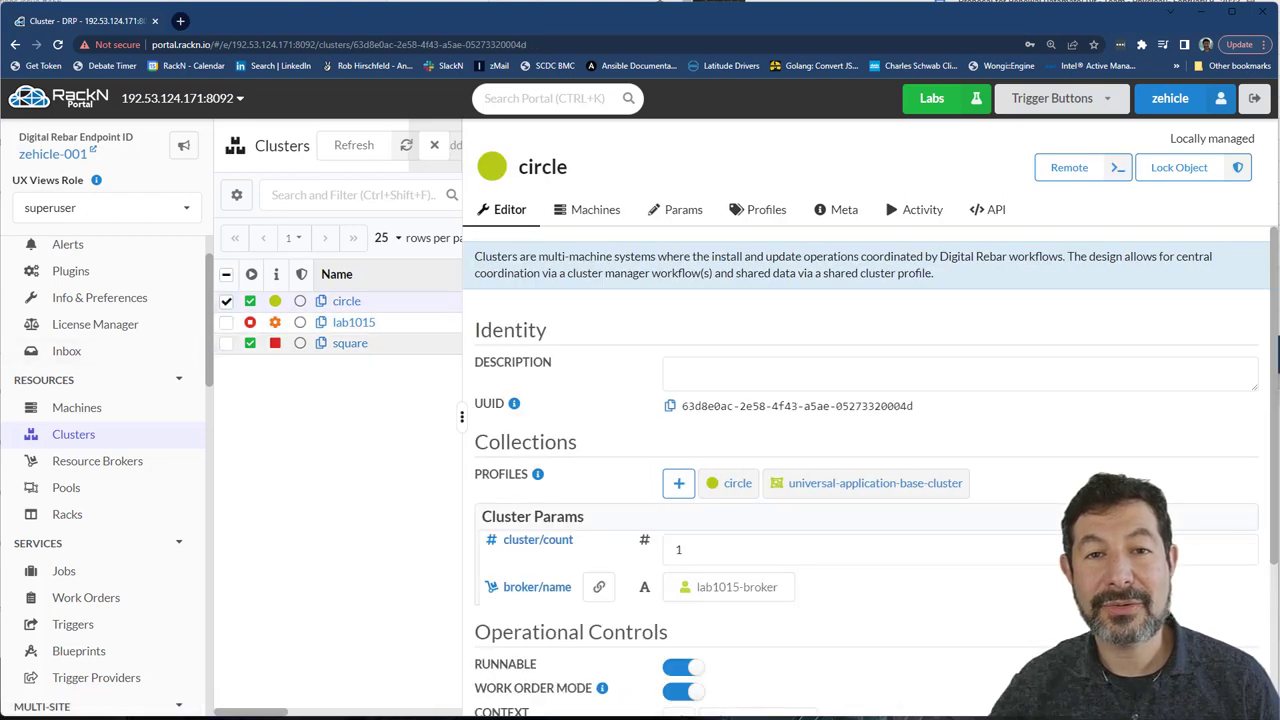
click(434, 145)
click(551, 145)
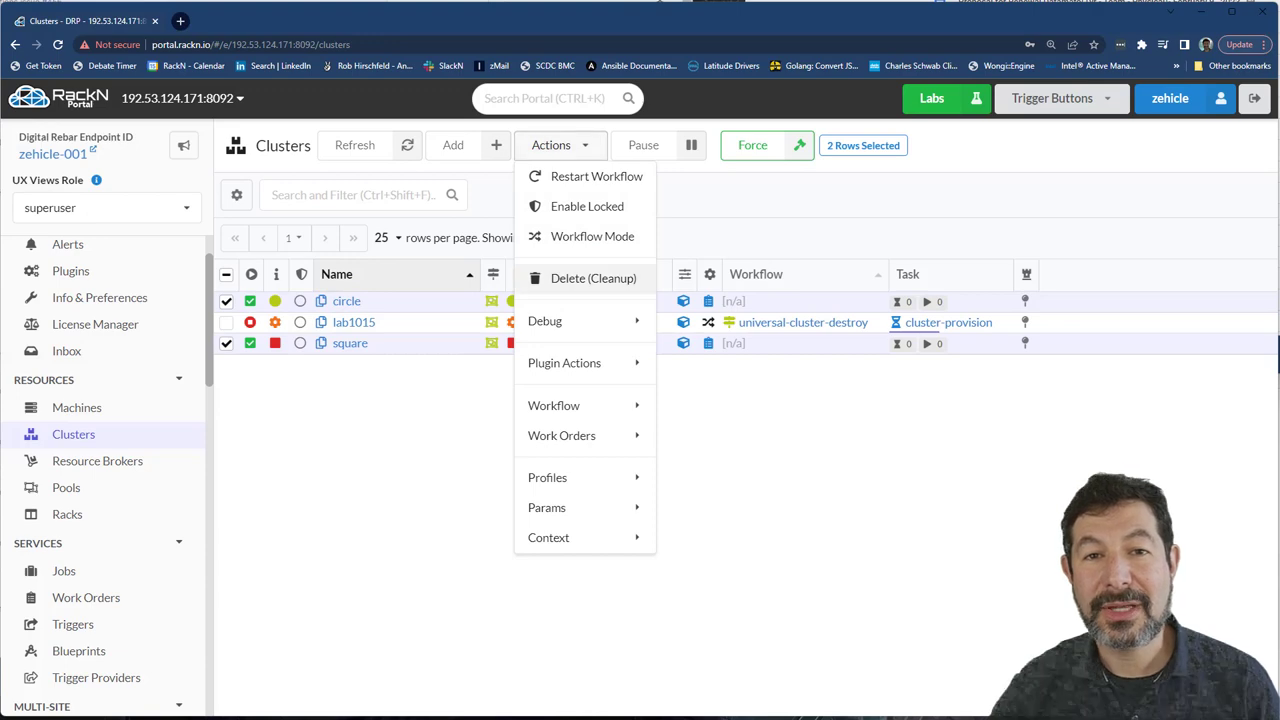
click(593, 278)
click(795, 478)
Dismiss the leftover actions menu and watch the freed lab1015 machines in the machines list.
click(551, 145)
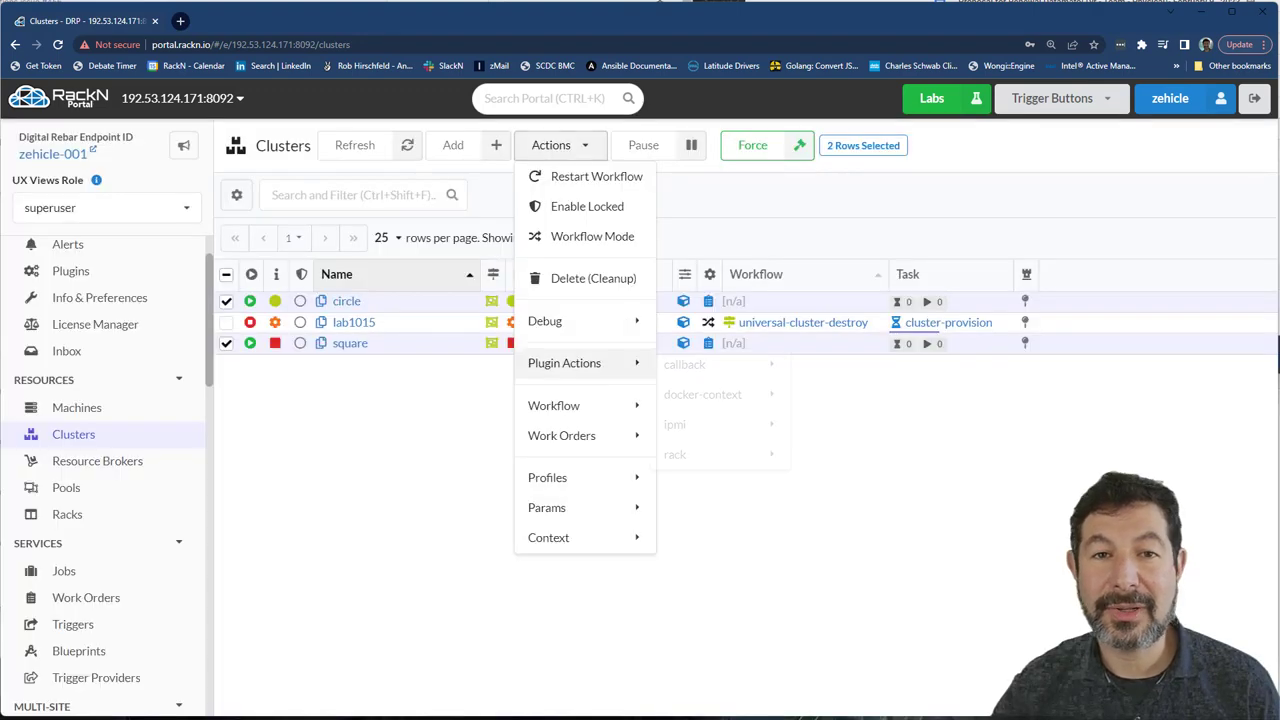
click(592, 236)
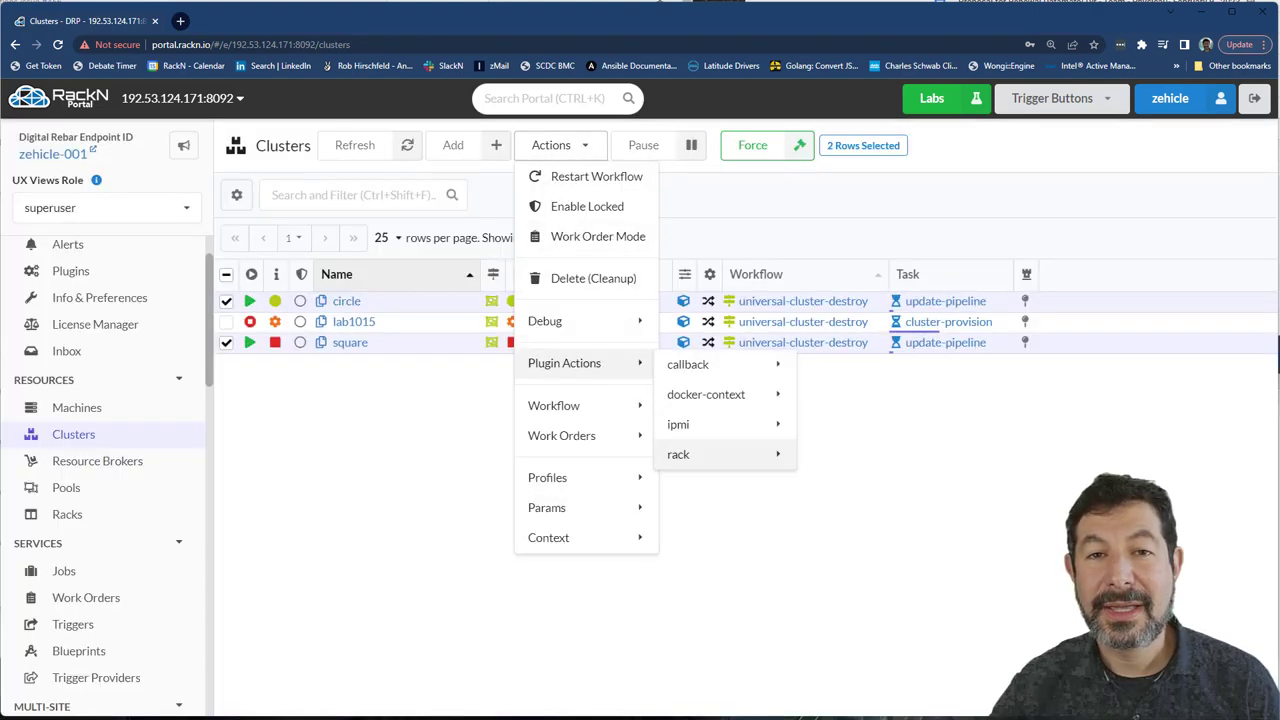
key(Escape)
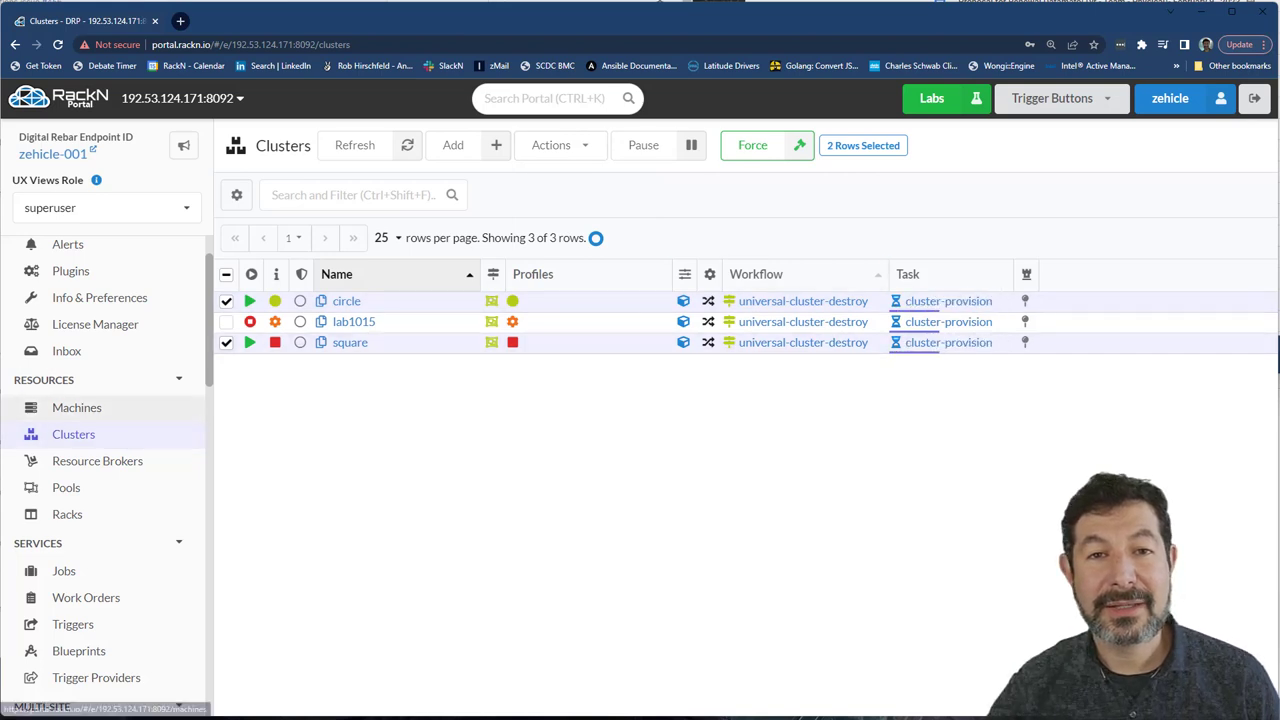
click(76, 407)
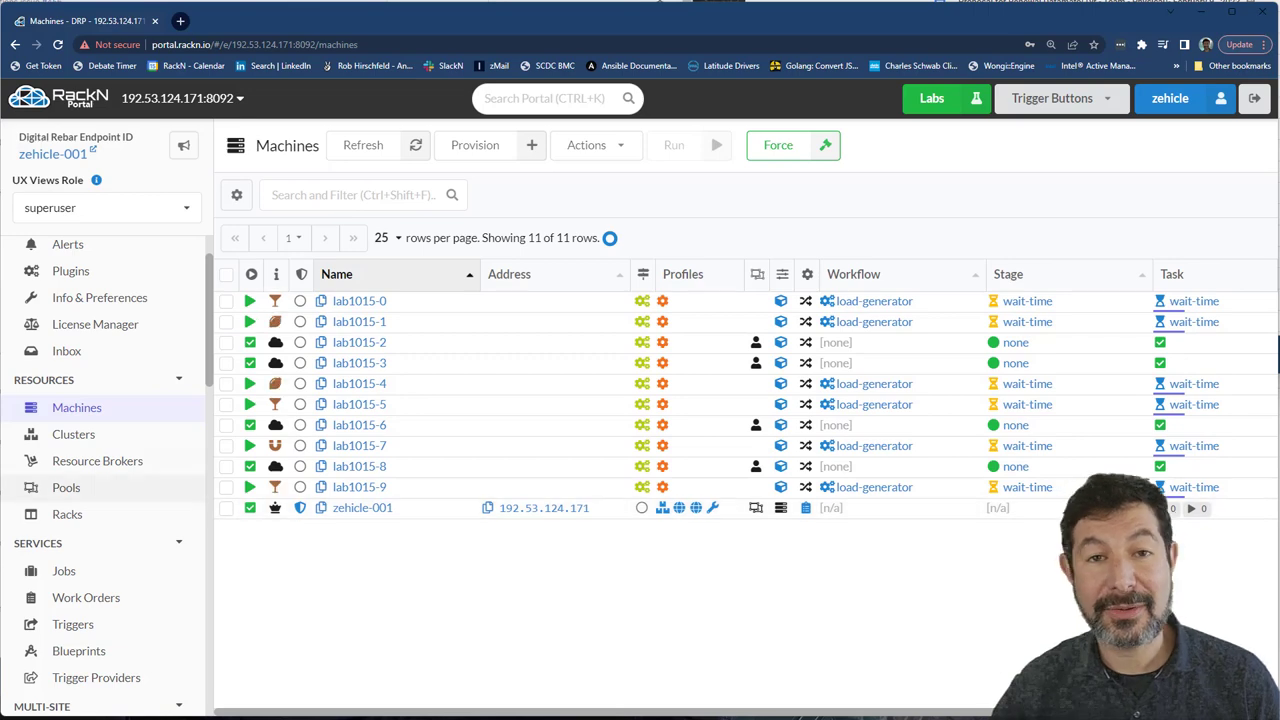
scroll(100, 480, up, 2)
Review cluster and pool activity on the Overview, then list clusters with only lab1015 left.
click(77, 284)
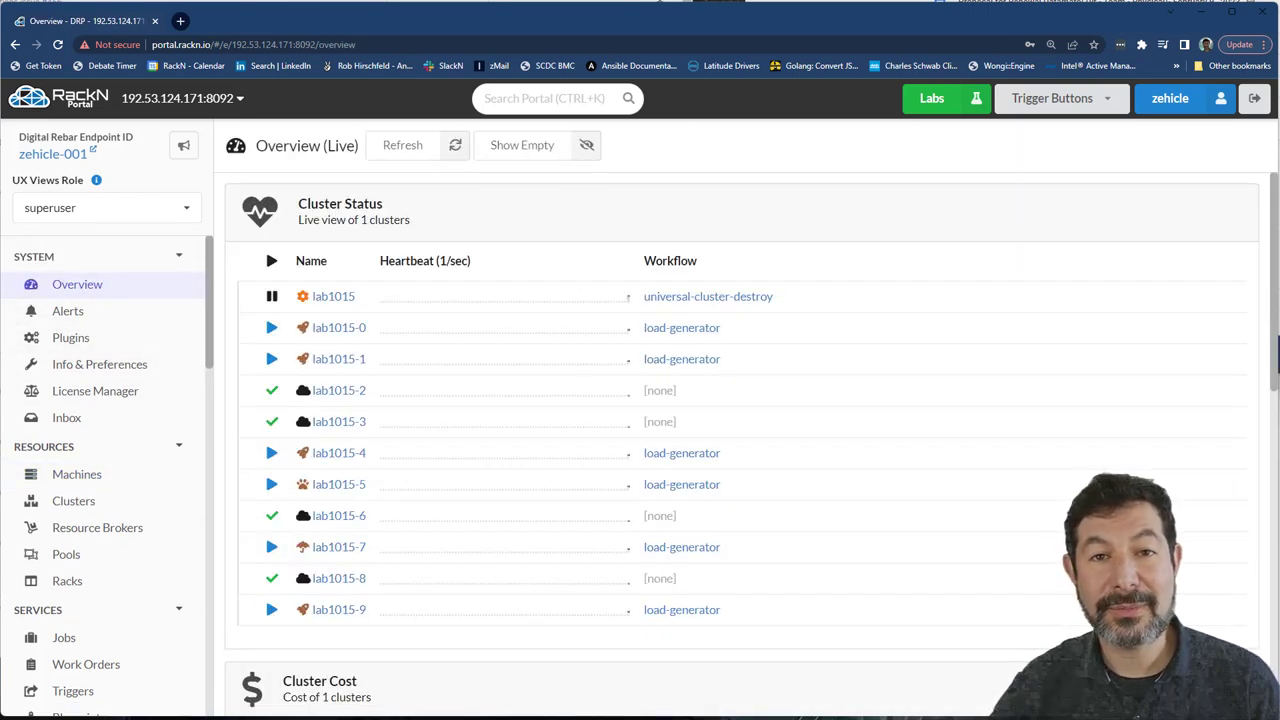
scroll(700, 450, down, 5)
scroll(700, 450, down, 2)
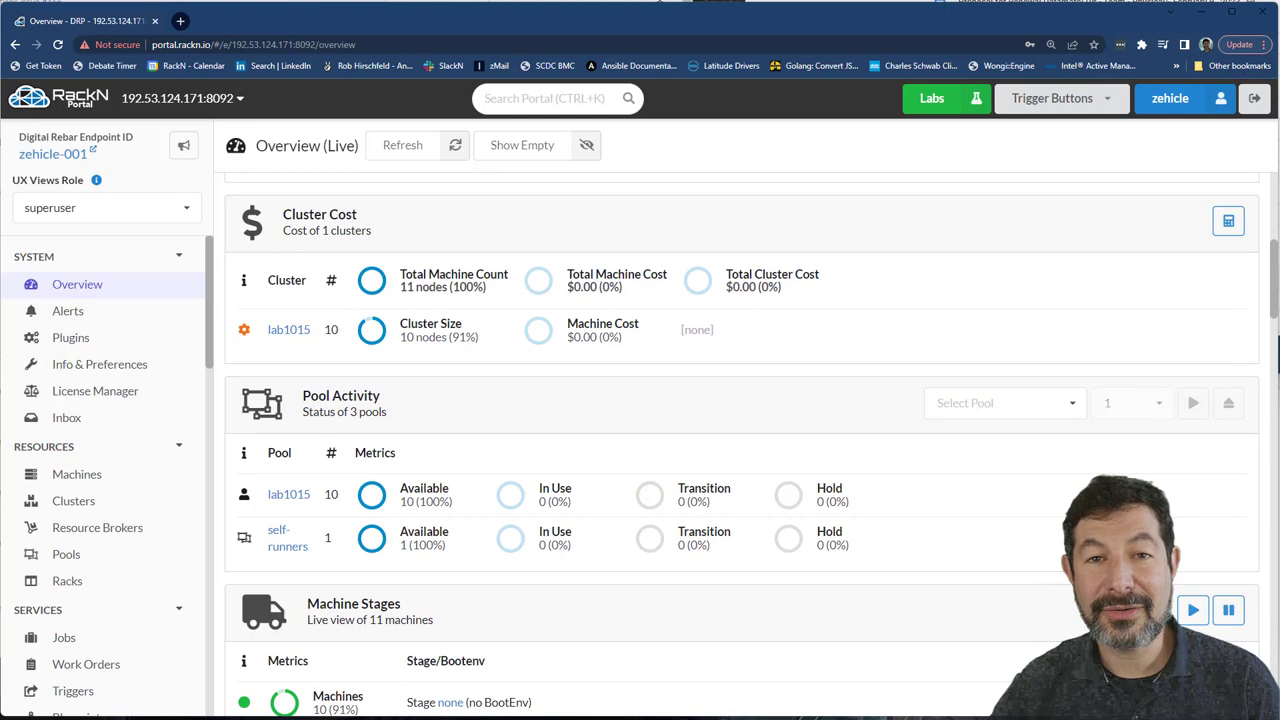
click(73, 501)
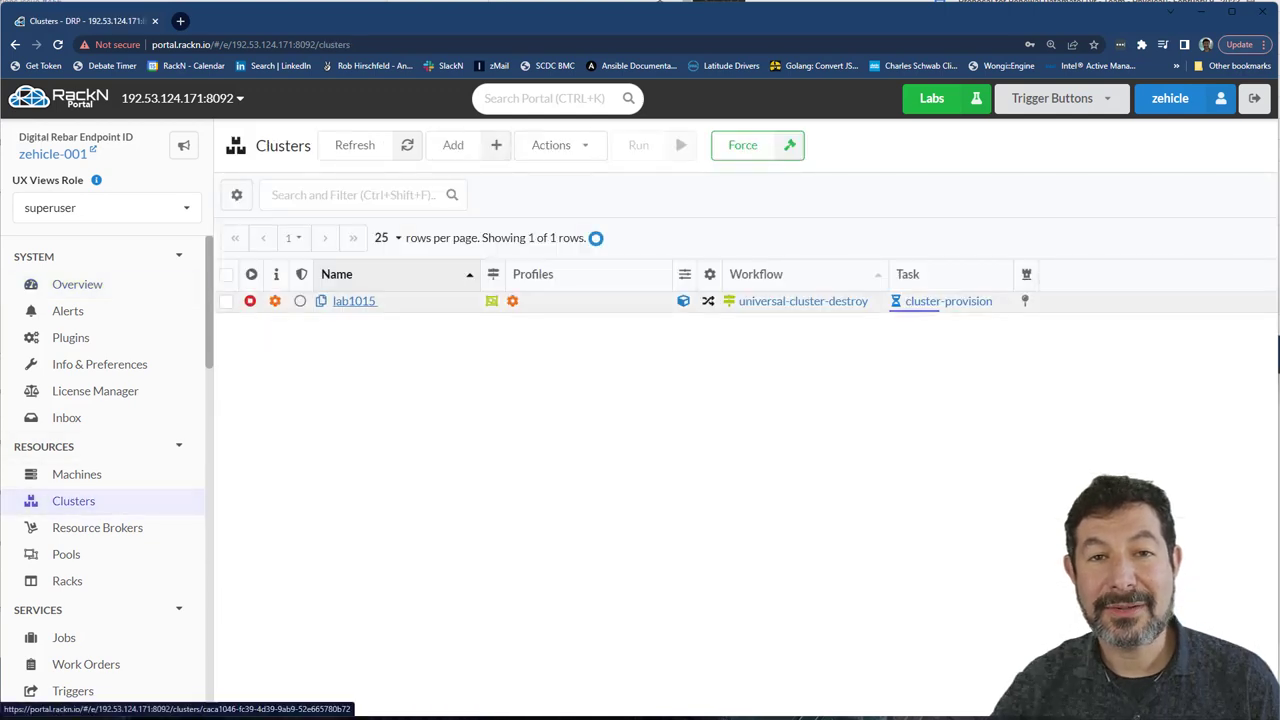
Make lab1015 runnable so its universal-cluster-destroy workflow resumes and finishes.
click(948, 301)
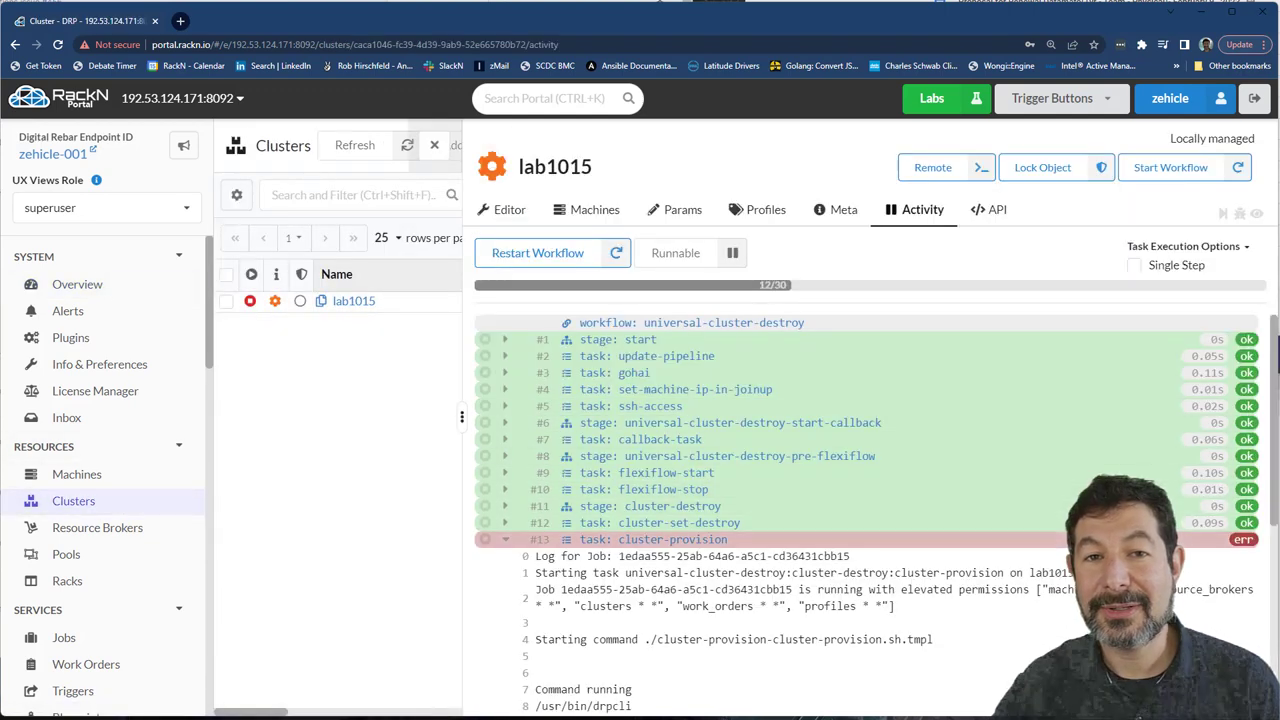
click(732, 253)
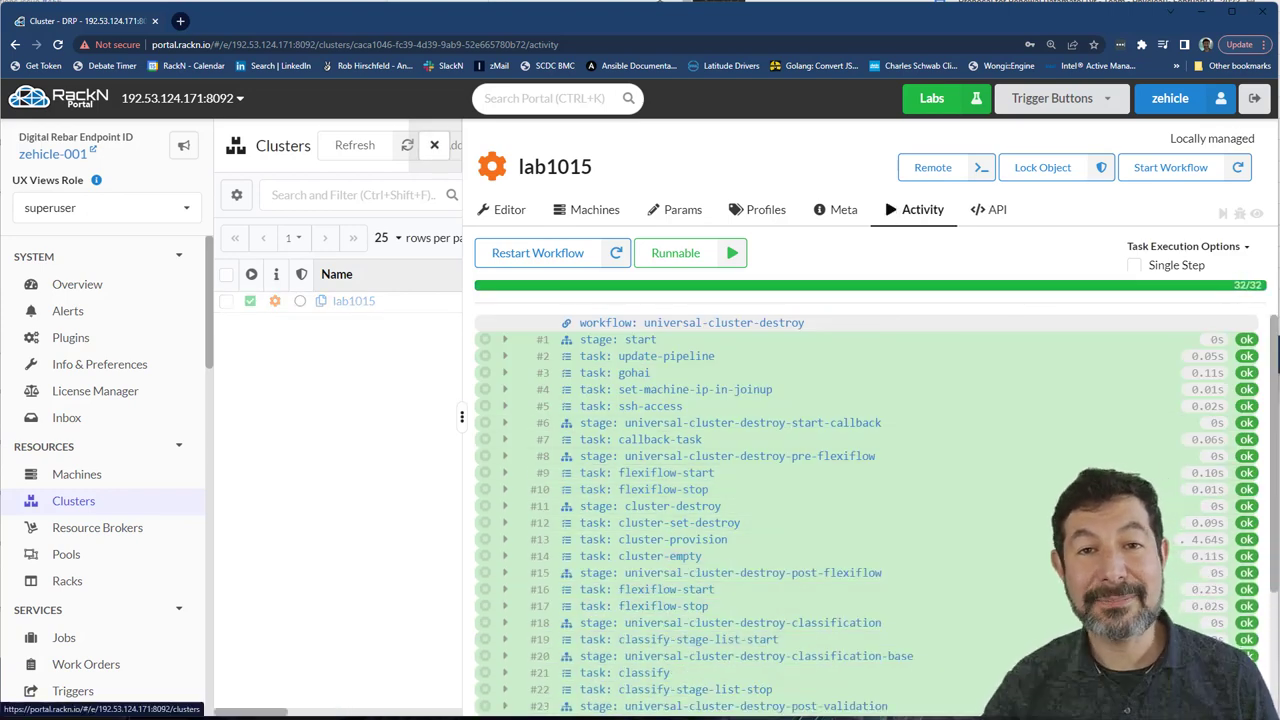
click(73, 501)
Verify Resource Brokers, Pools and Clusters are empty and only zehicle-001 remains among machines.
click(97, 527)
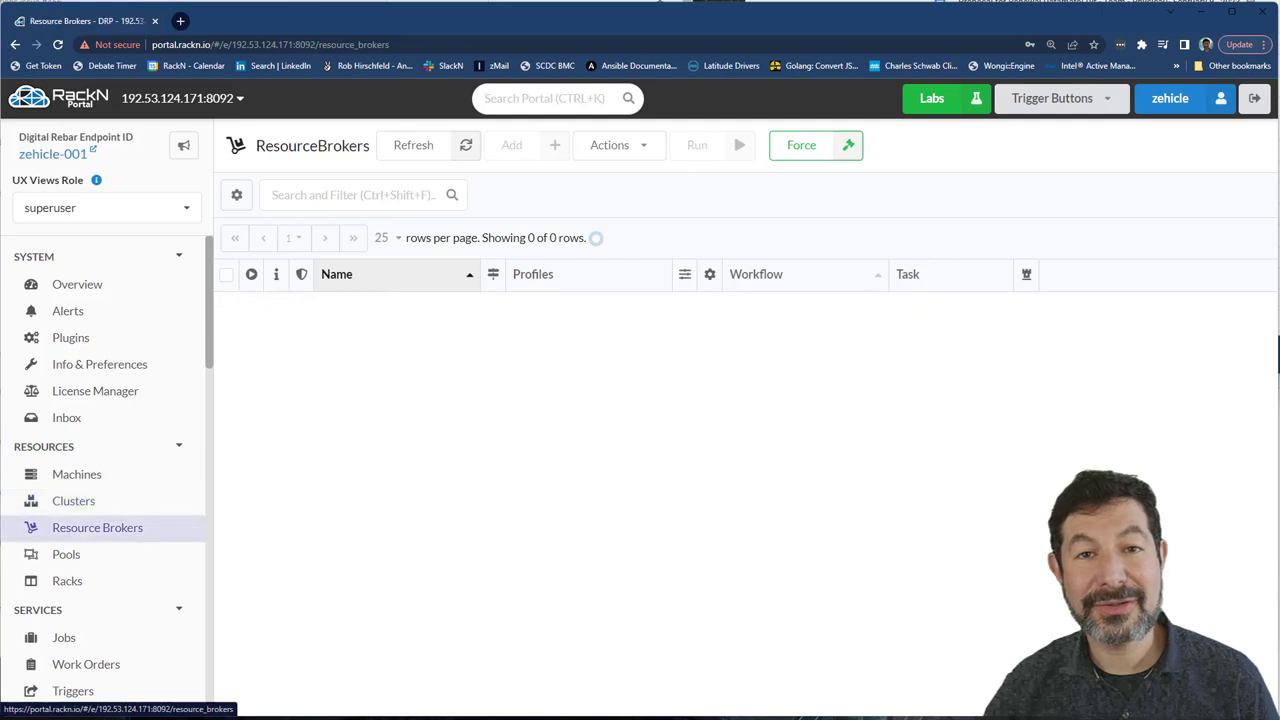
click(66, 554)
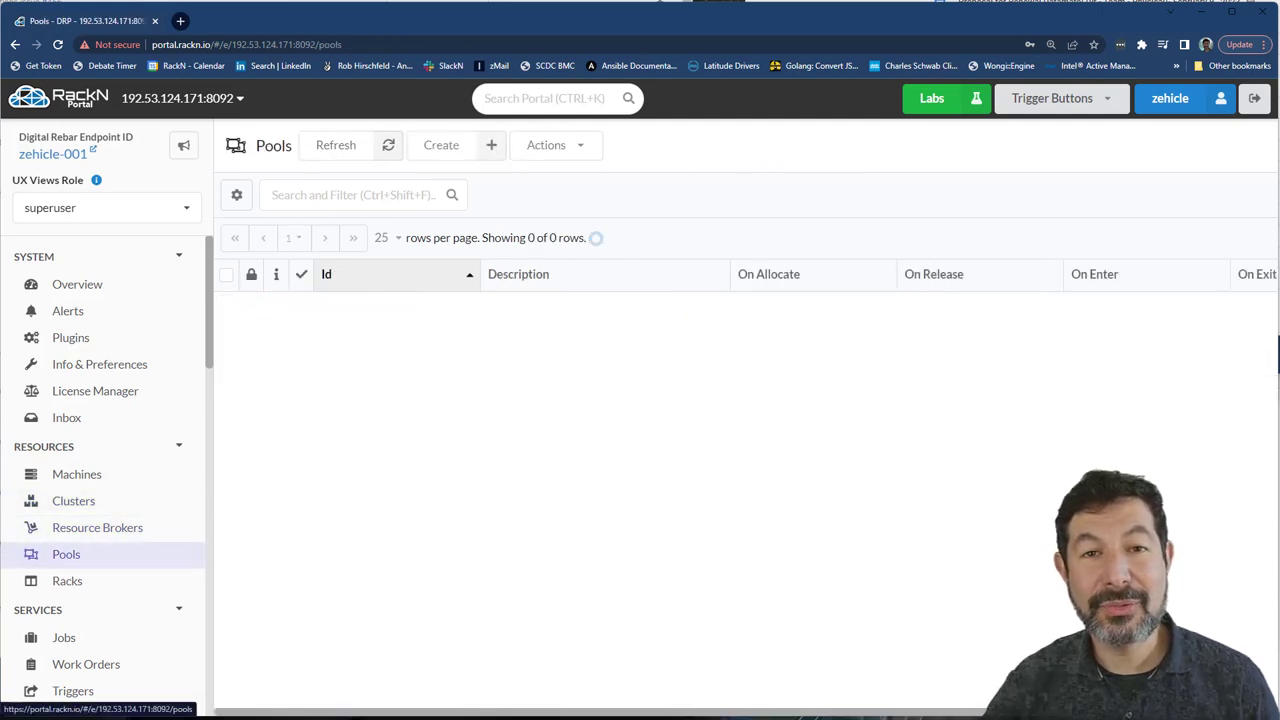
click(73, 501)
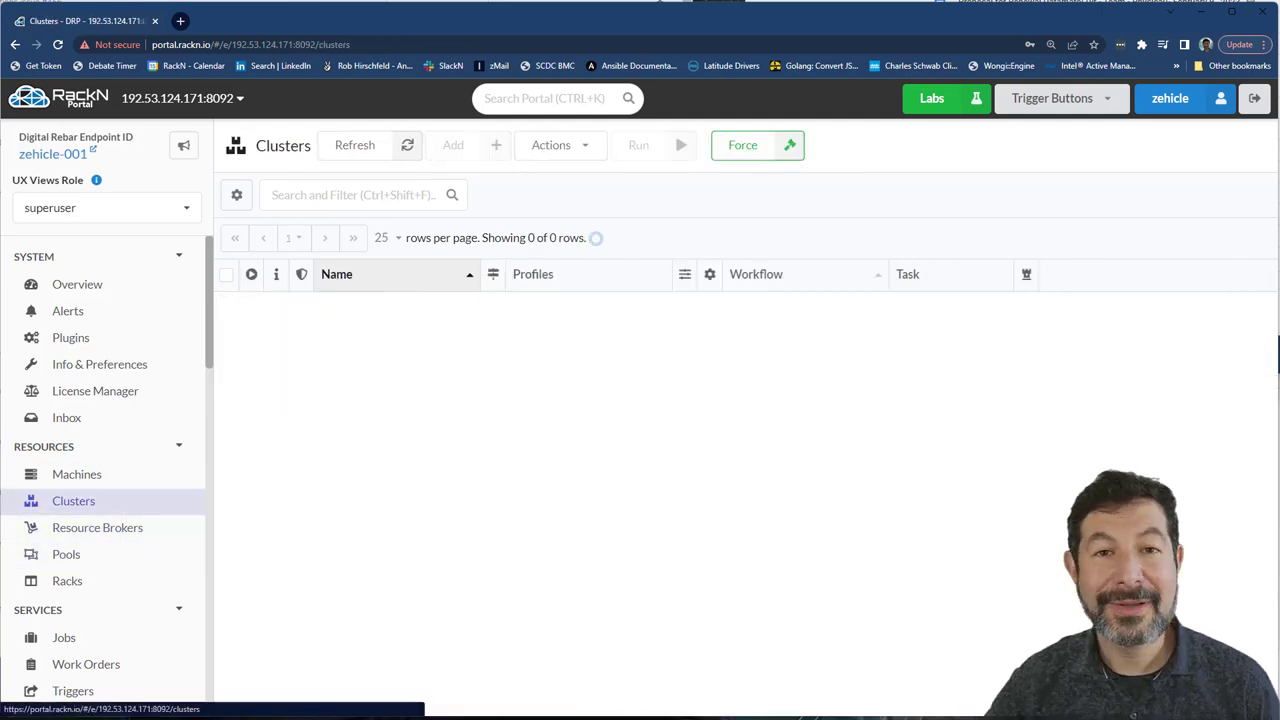
click(76, 474)
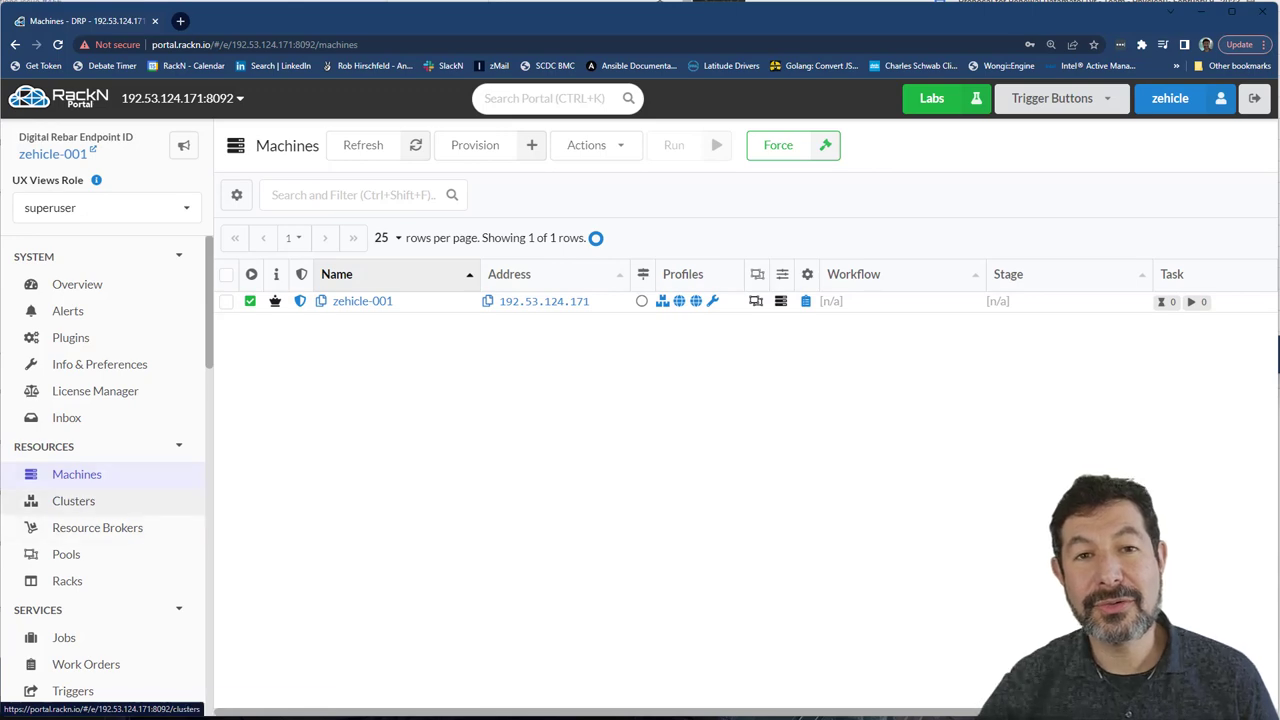
click(362, 301)
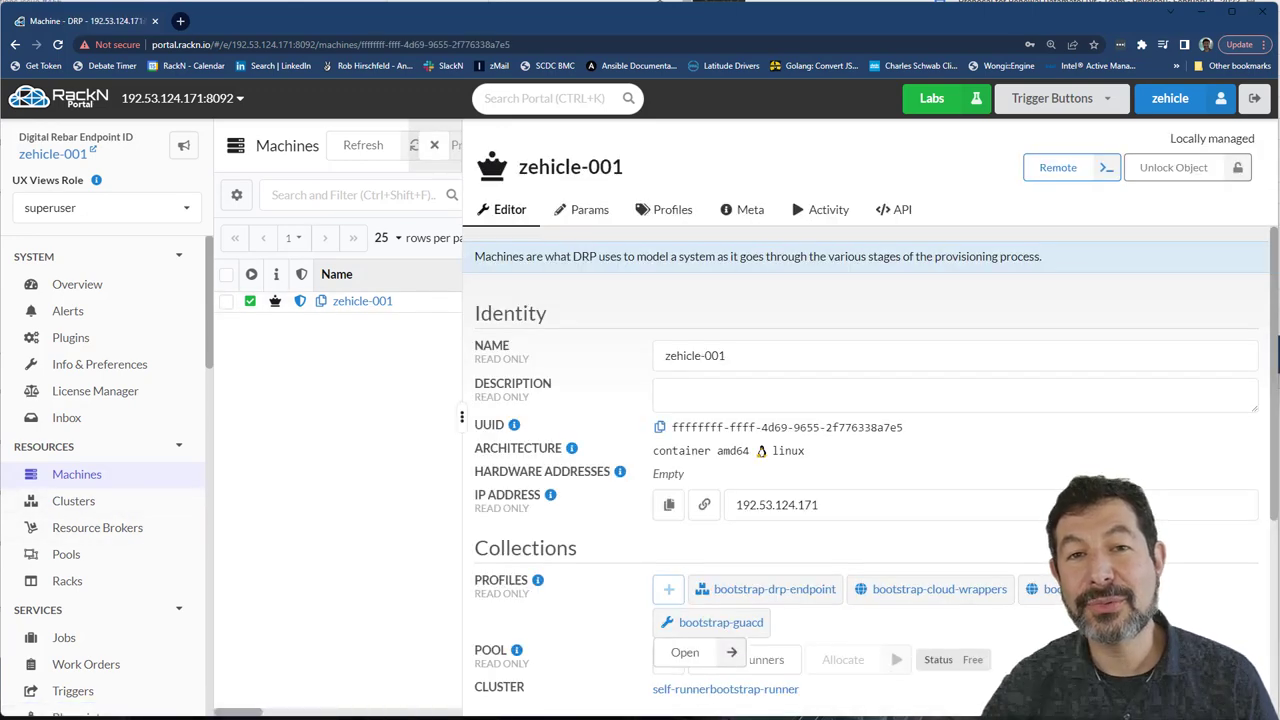
scroll(850, 450, down, 5)
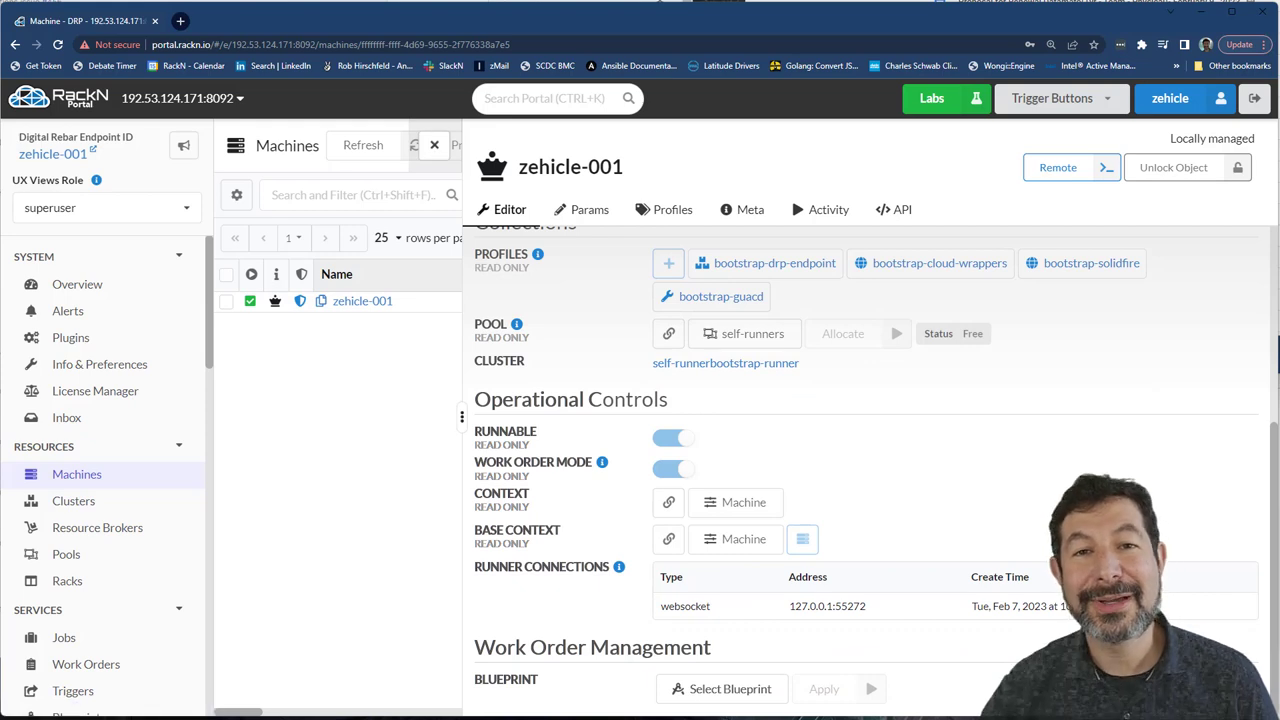
click(77, 474)
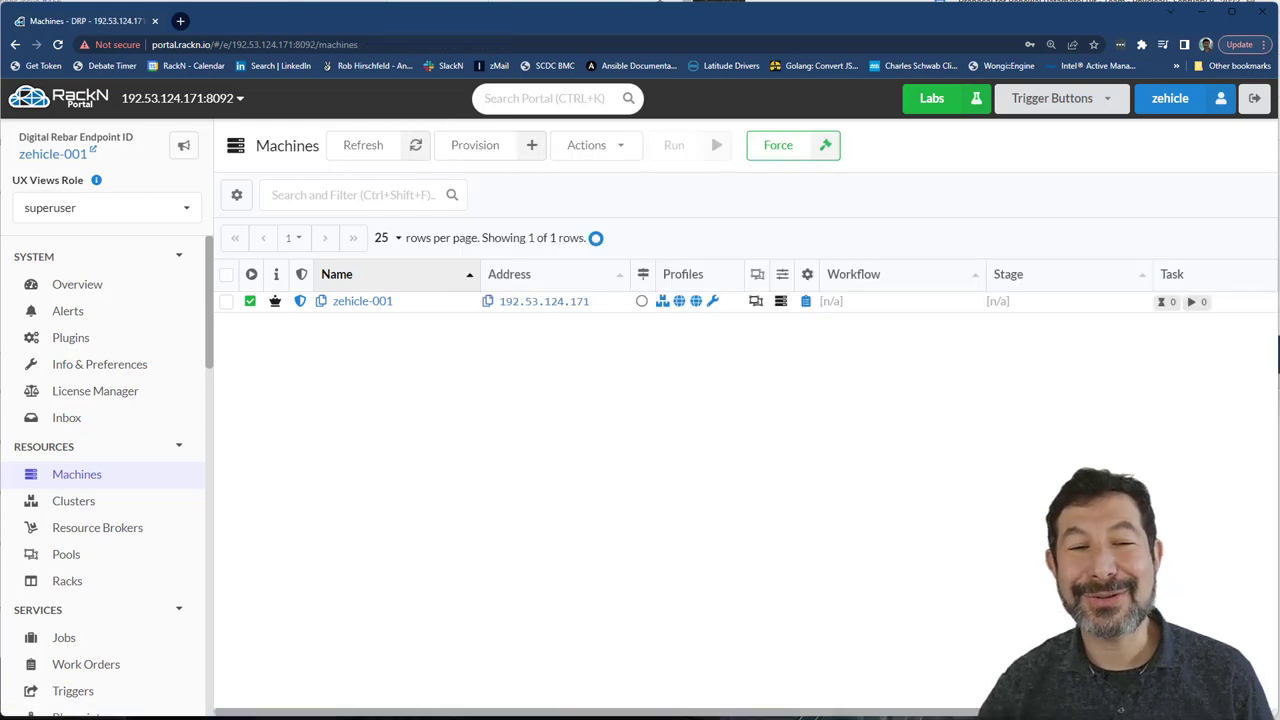